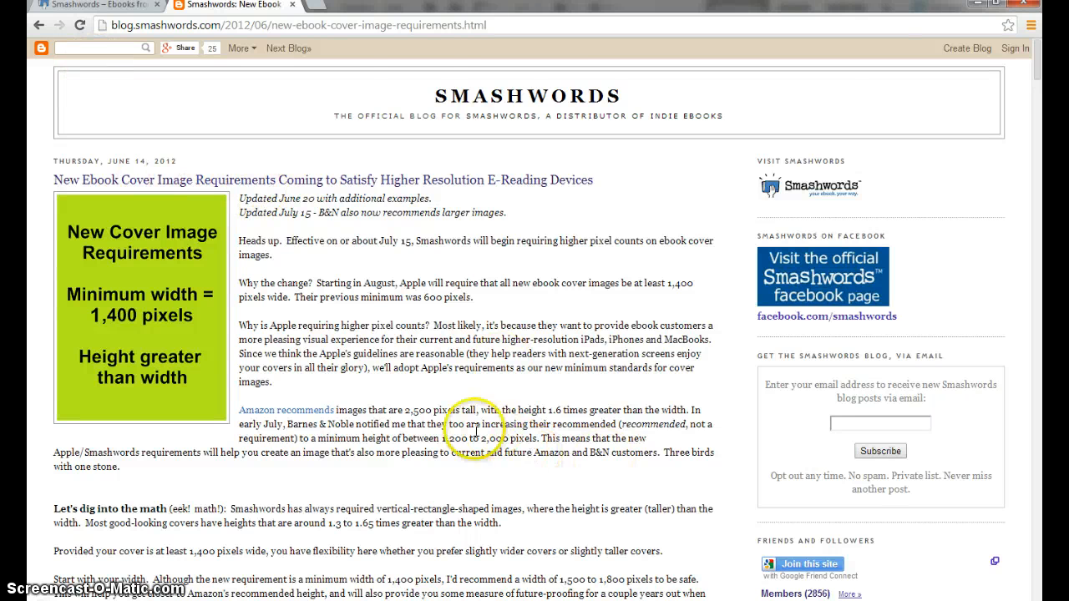
Review the Smashwords blog post on cover image requirements and open its 1,600 x 2,560 sample image full size.
scroll(308, 449, "down", 5)
scroll(311, 437, "up", 4)
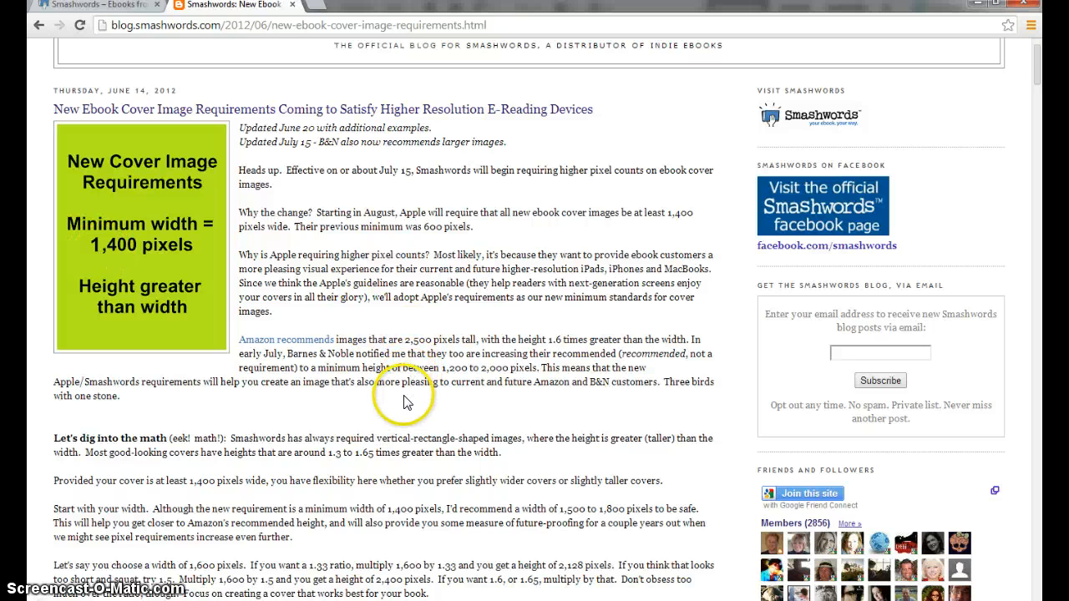
scroll(276, 401, "down", 9)
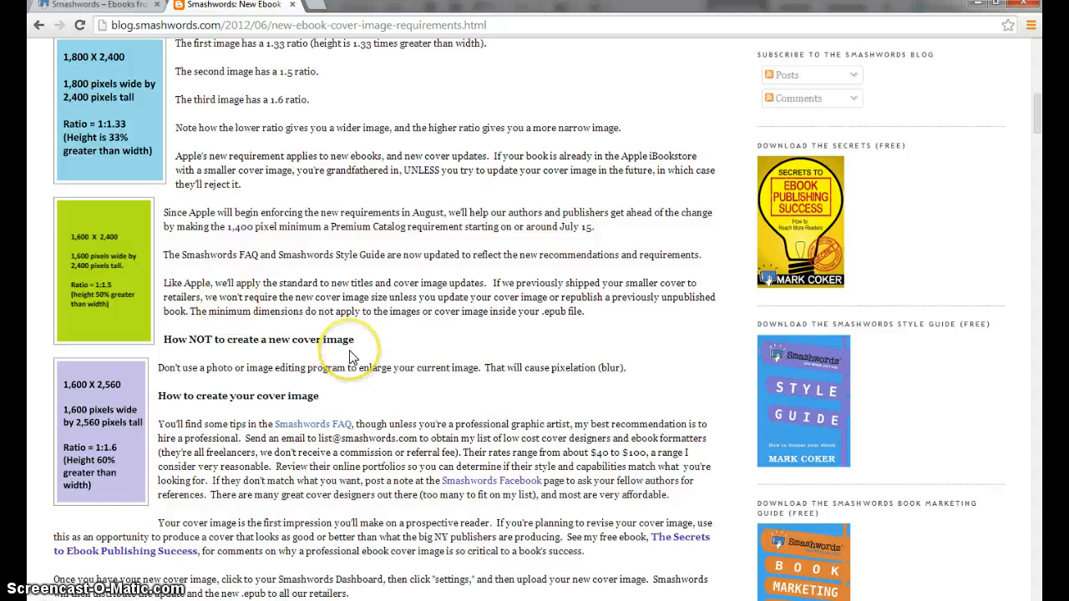
scroll(351, 354, "up", 1)
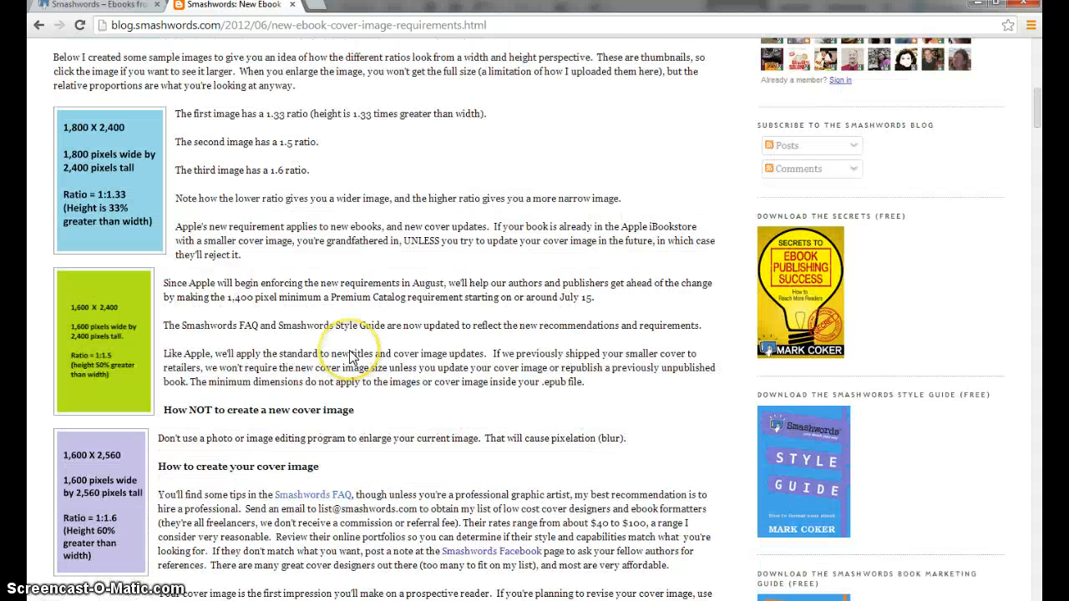
left_click(98, 367)
left_click(453, 310)
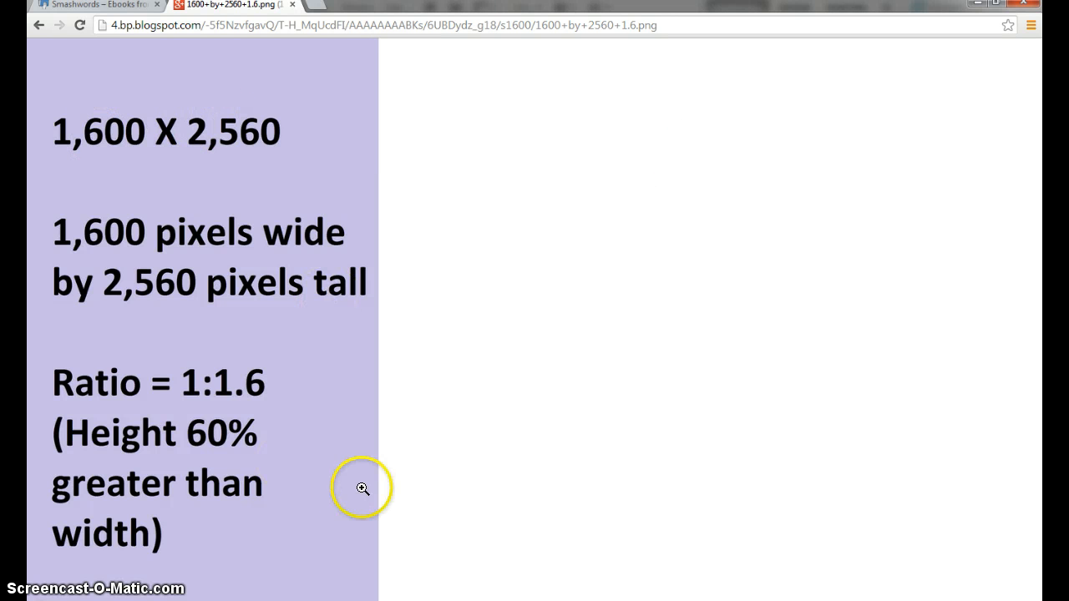
Switch to Photoshop and create a new white RGB document, 1600 by 2560 pixels at 300 pixels/inch.
key("alt+Tab")
key("Tab")
key("Tab")
key("Tab")
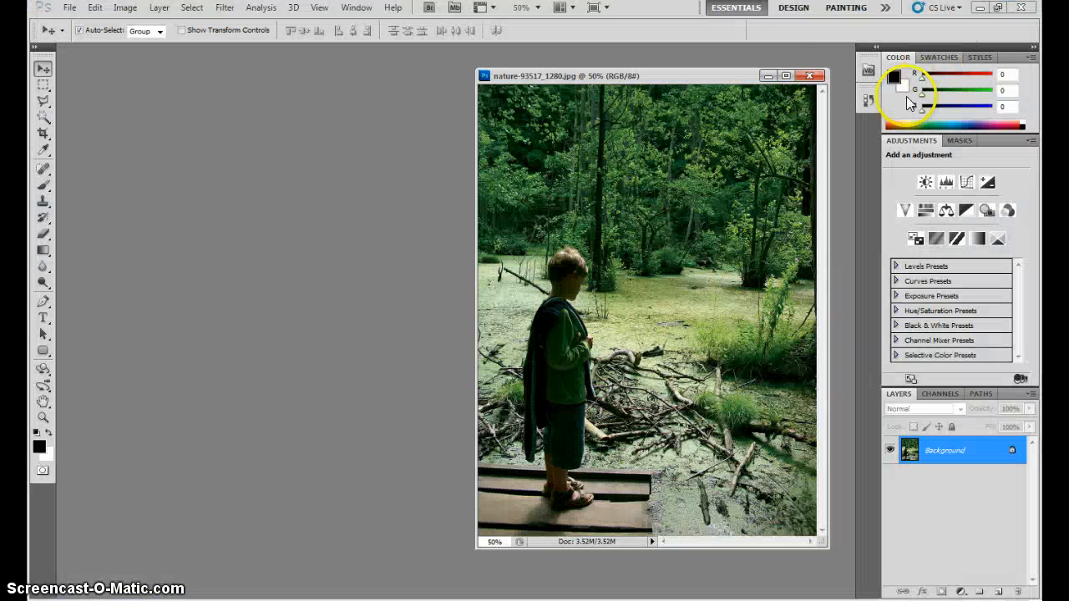
left_click(809, 75)
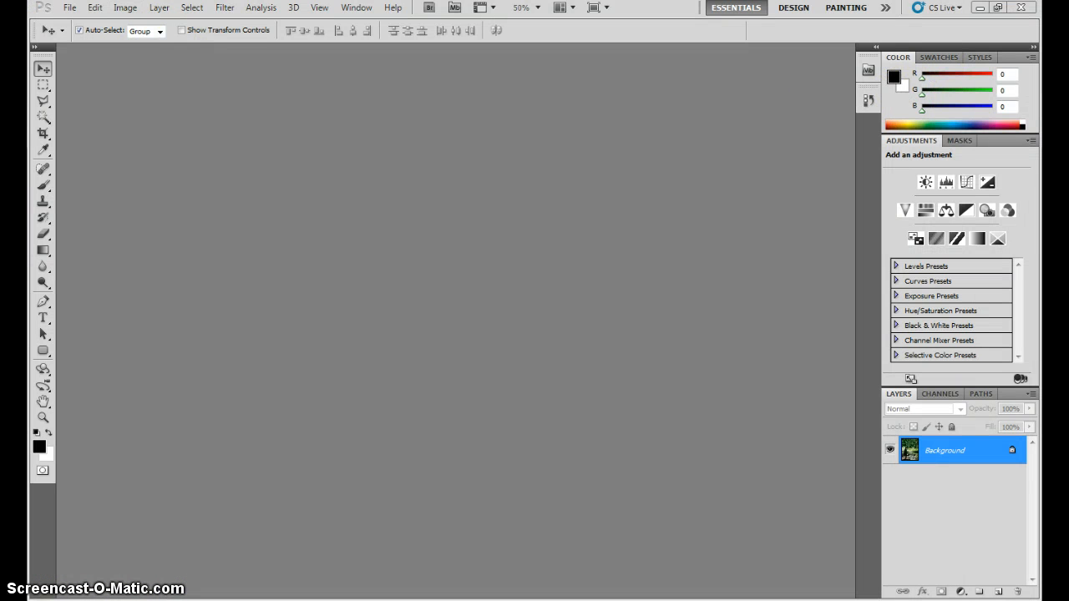
left_click(70, 7)
left_click(80, 22)
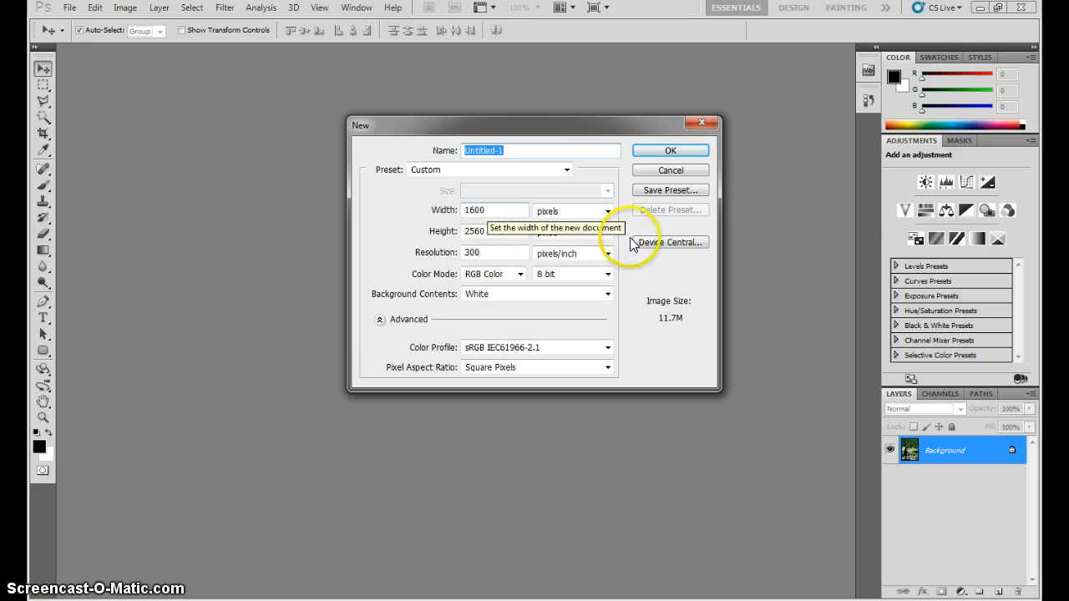
left_click(487, 231)
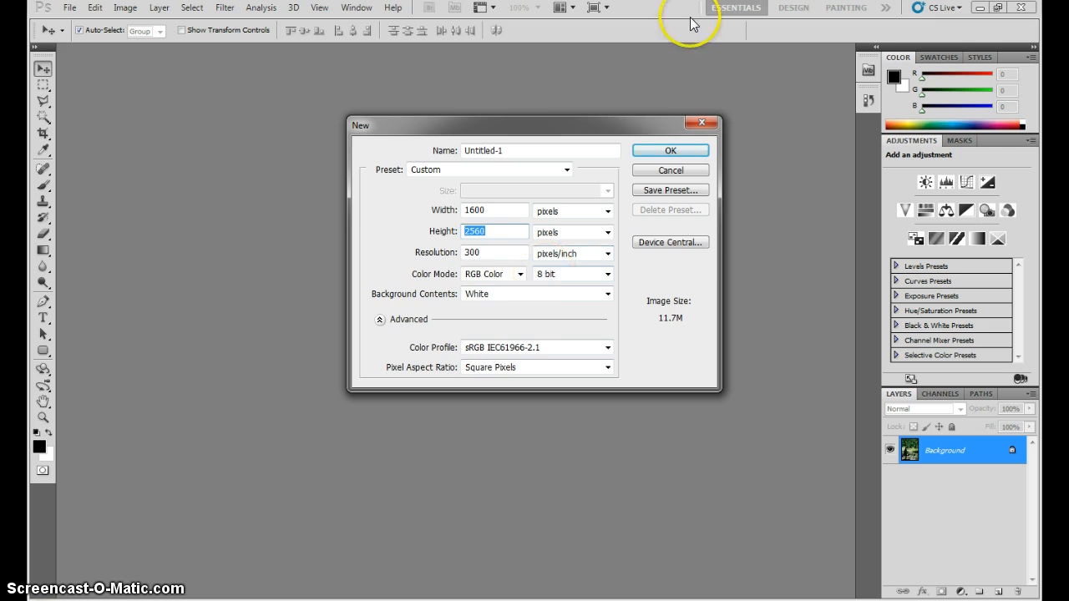
left_click(696, 155)
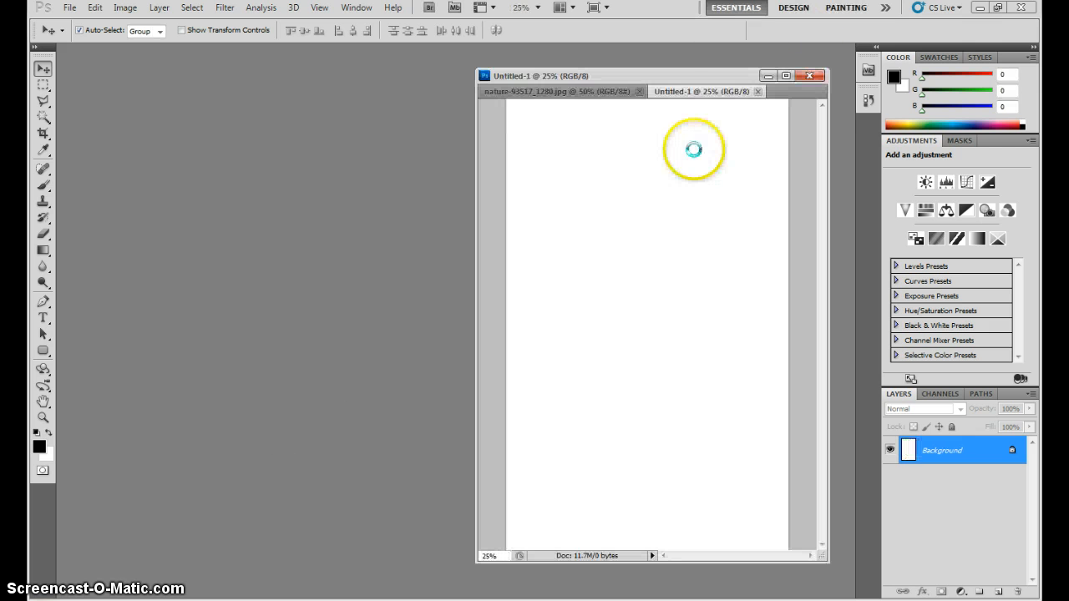
Detach the blank document into its own window, minimize the nature photo, and maximize the blank document.
left_click_drag(690, 90, 250, 91)
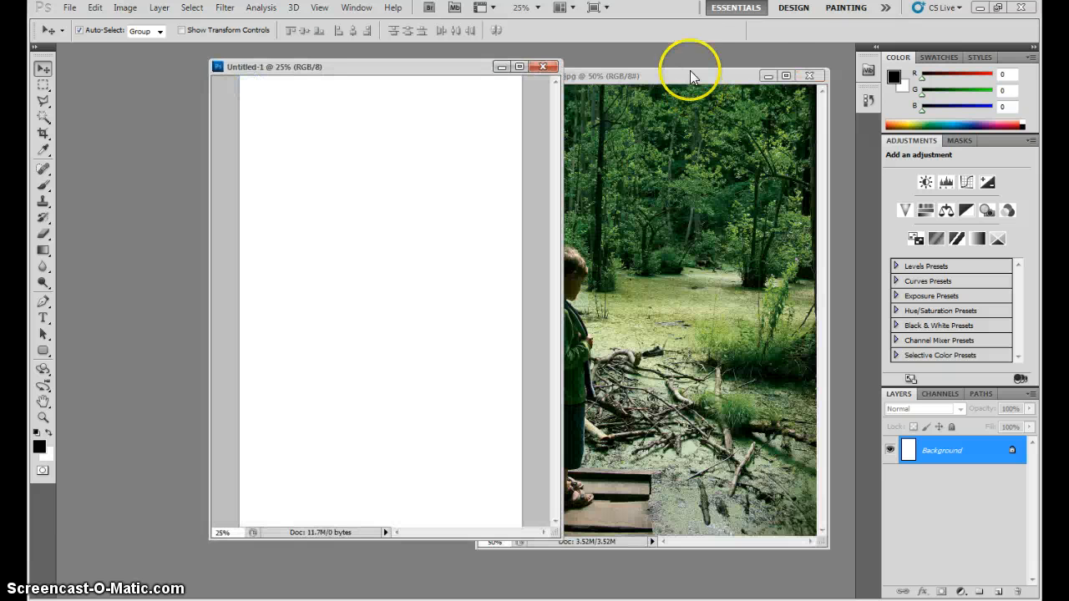
left_click(768, 77)
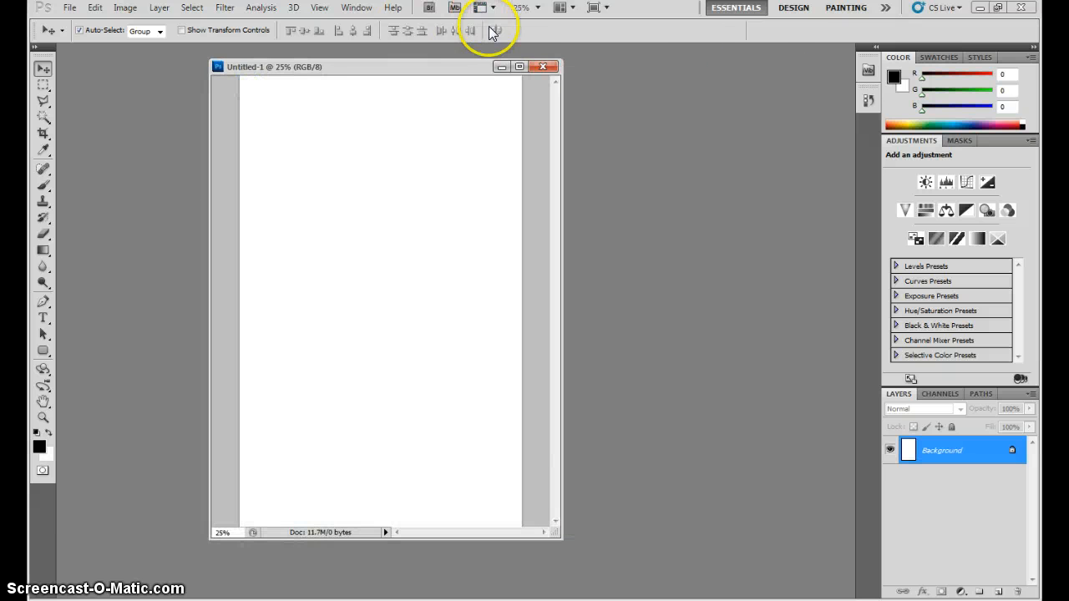
left_click(519, 66)
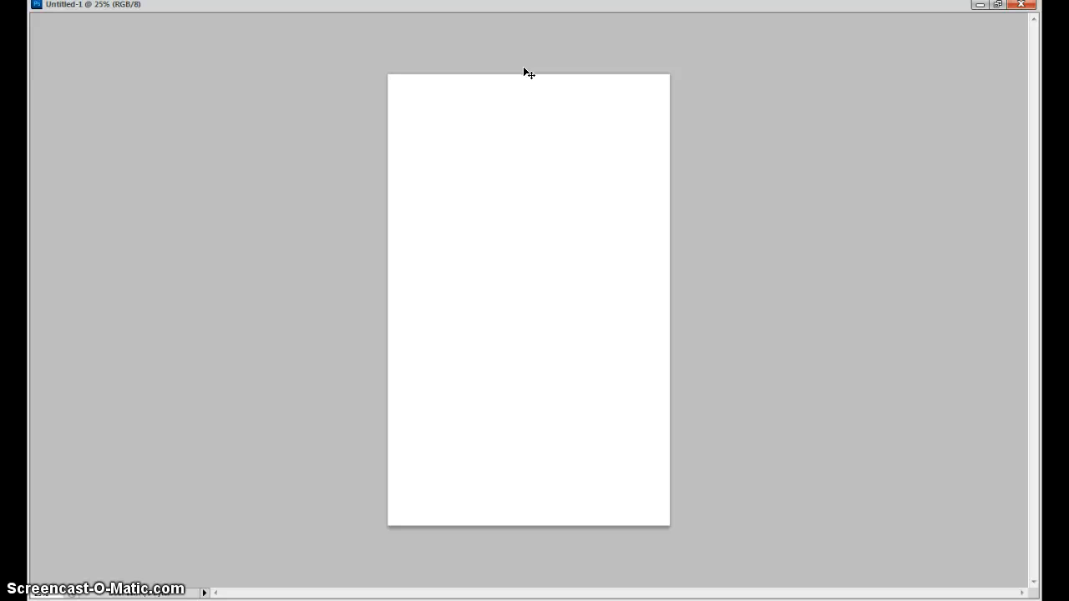
Switch to the browser and open the non-fiction New Age category on the Smashwords site.
key("alt+Tab")
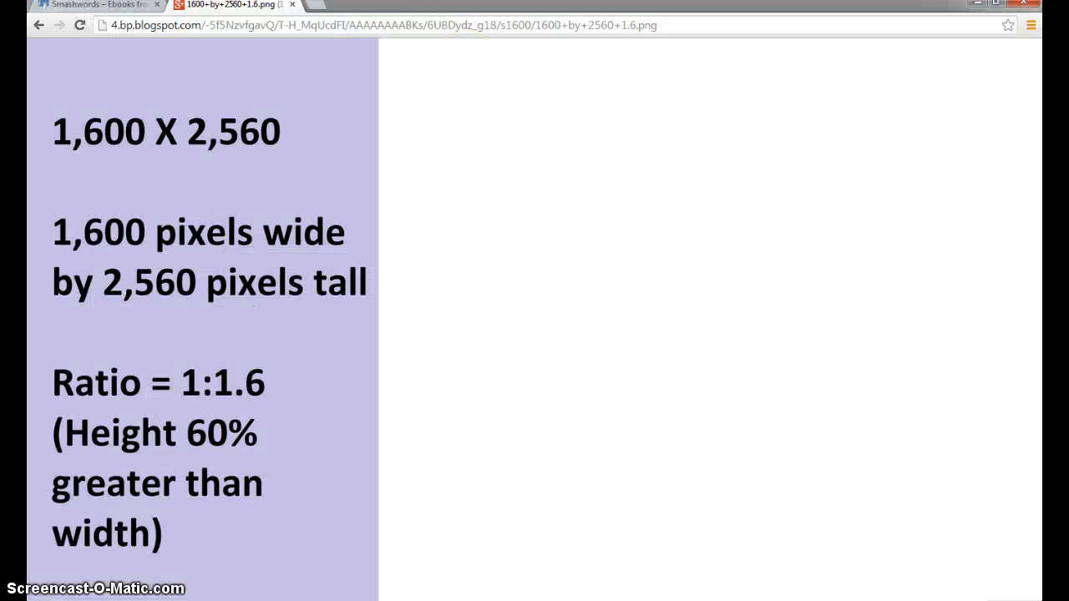
left_click(81, 7)
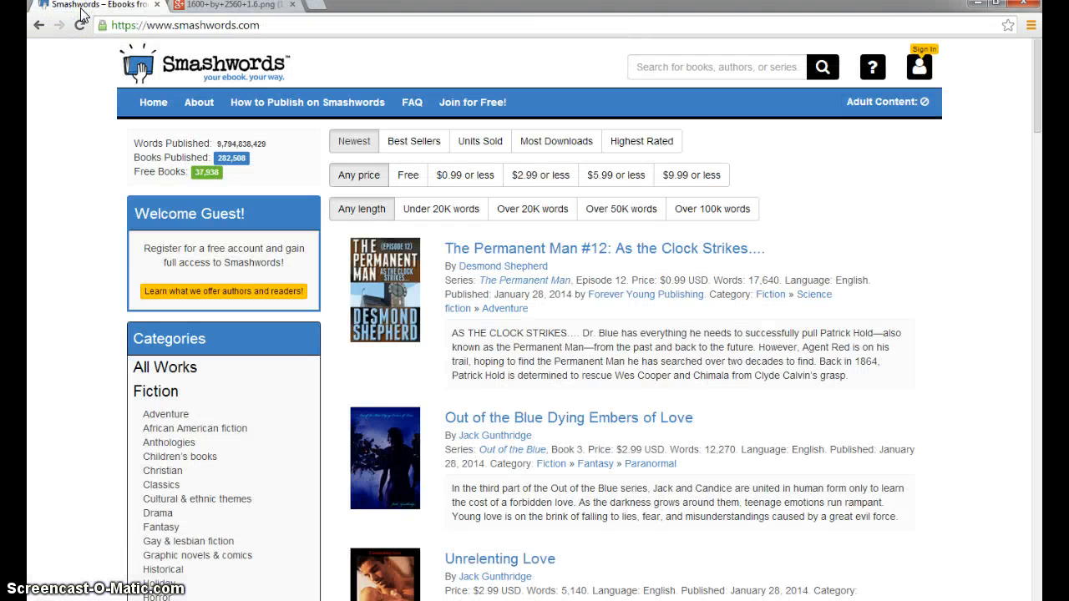
scroll(100, 368, "down", 8)
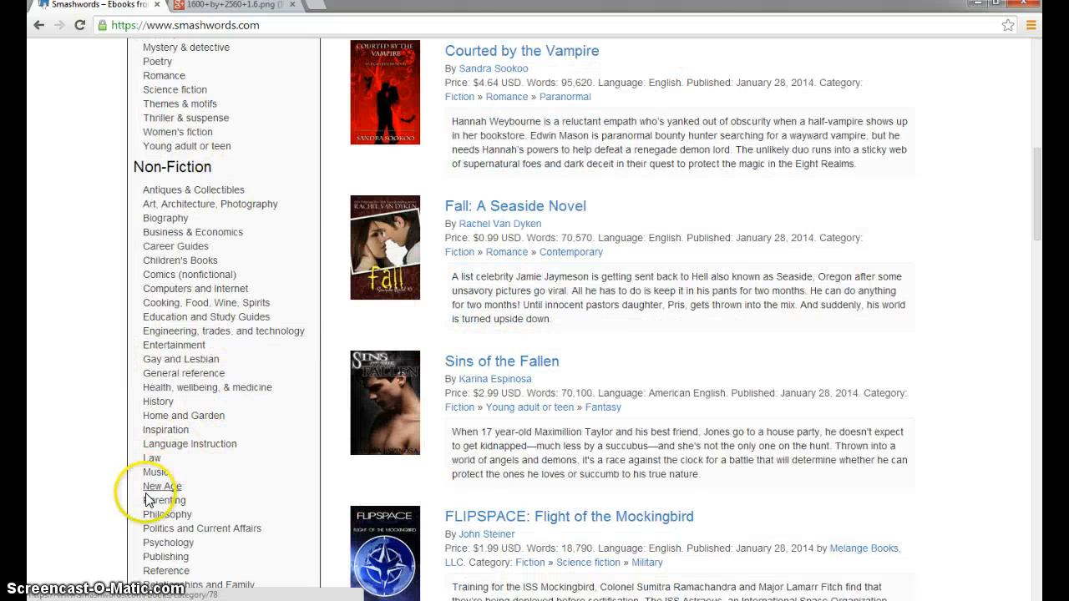
left_click(144, 499)
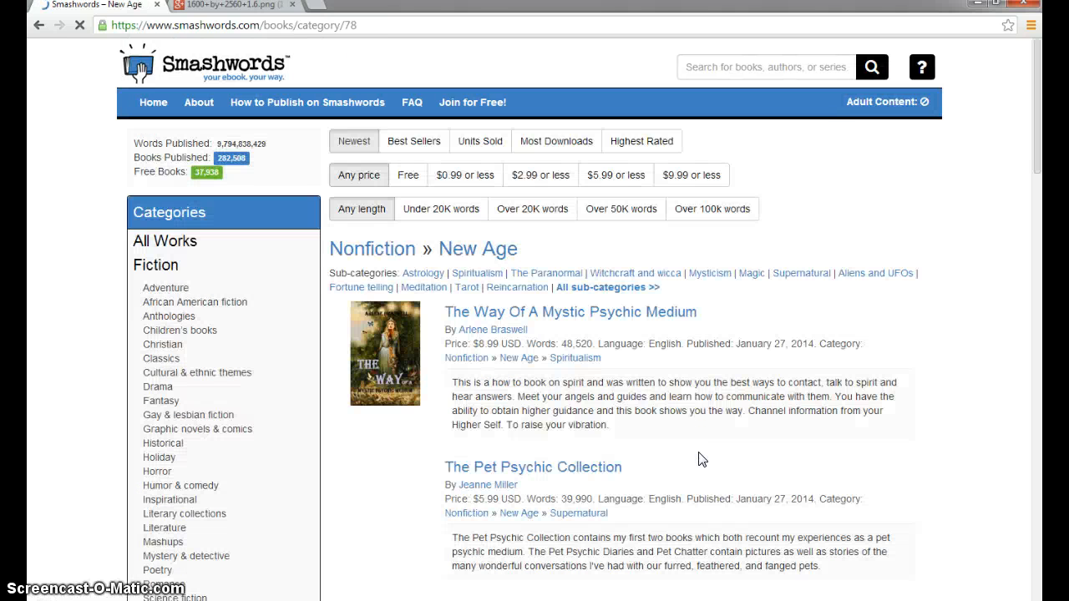
Browse the New Age book covers and open the full-size cover of The Law of Attraction.
scroll(645, 451, "down", 11)
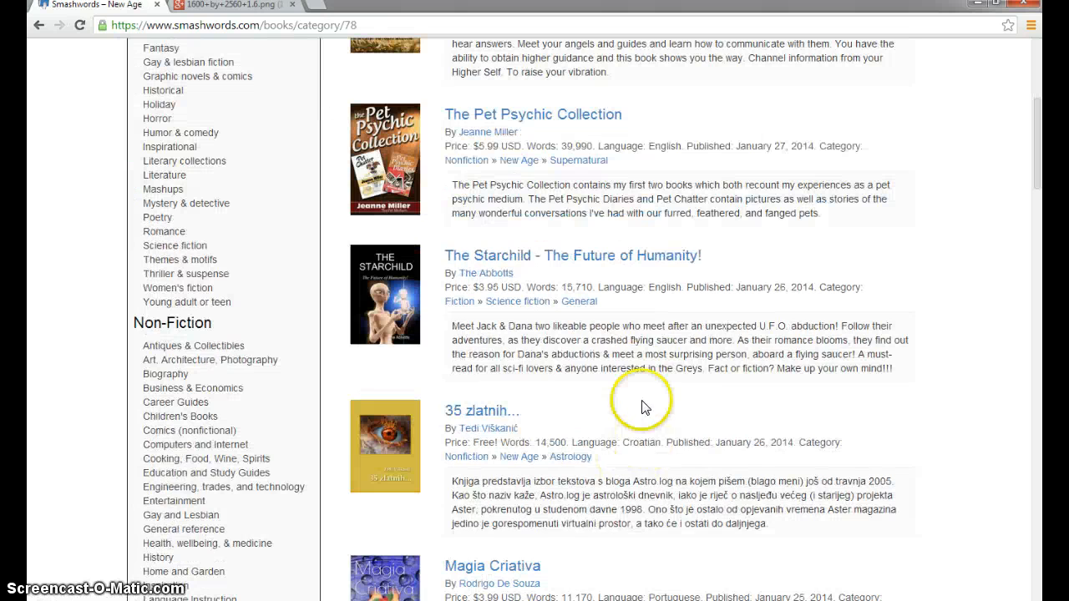
scroll(643, 388, "down", 3)
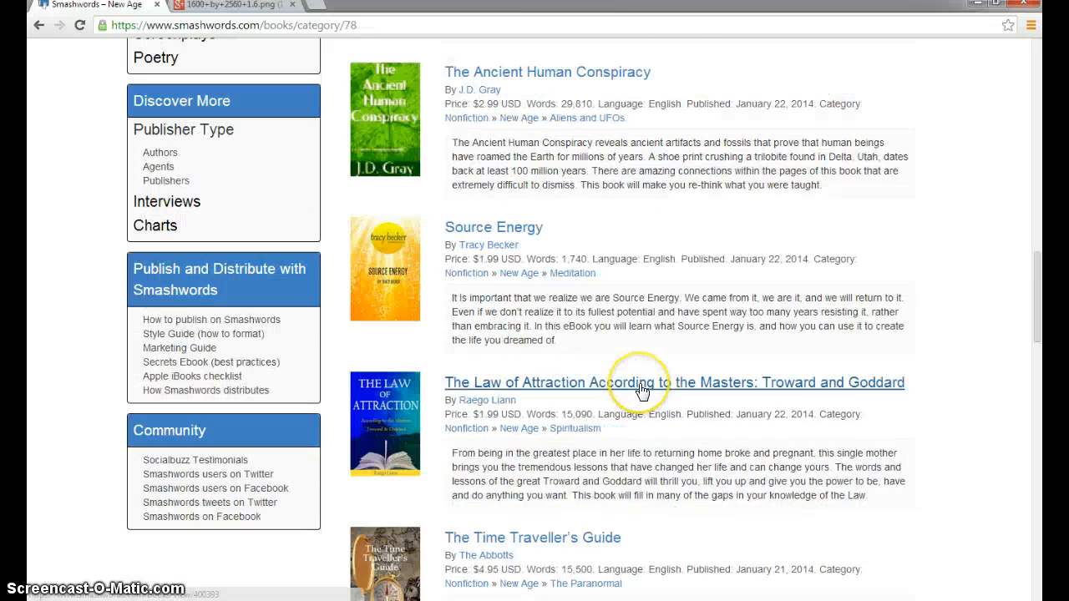
scroll(626, 368, "up", 3)
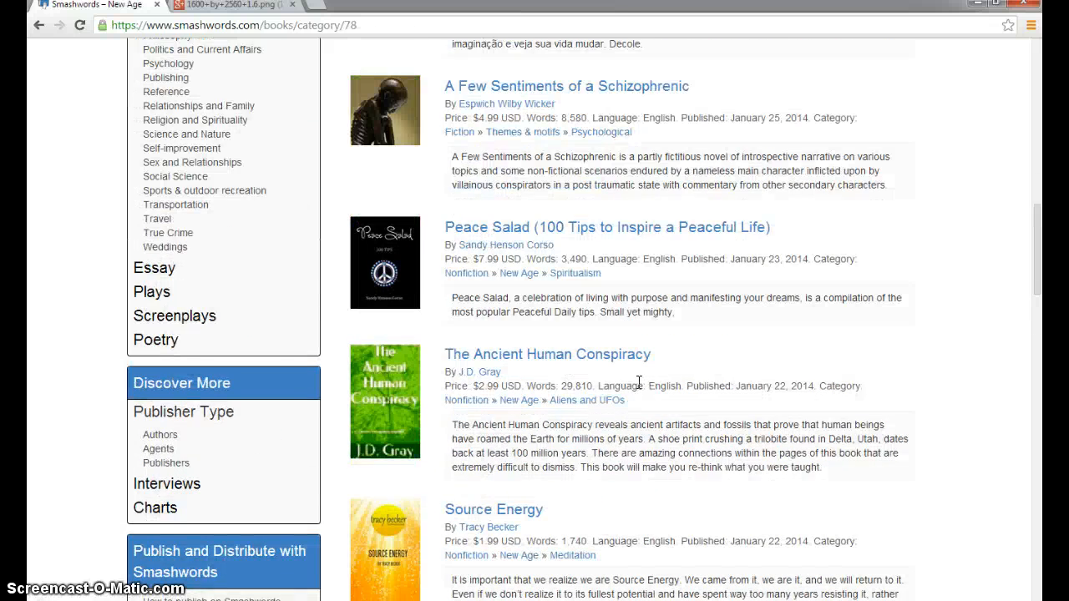
scroll(639, 382, "down", 3)
scroll(617, 428, "down", 3)
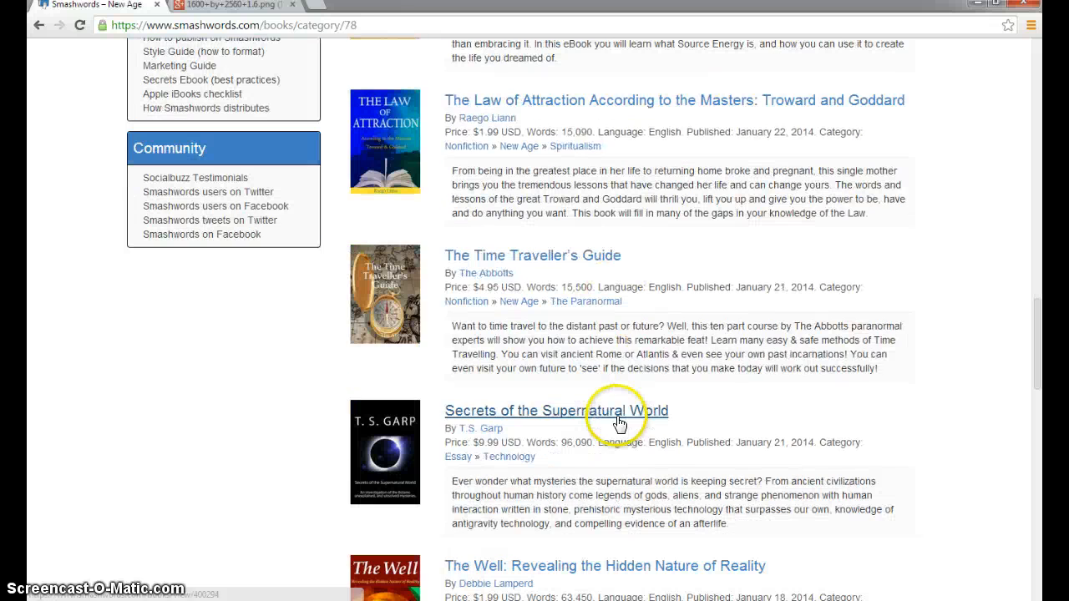
left_click(401, 145)
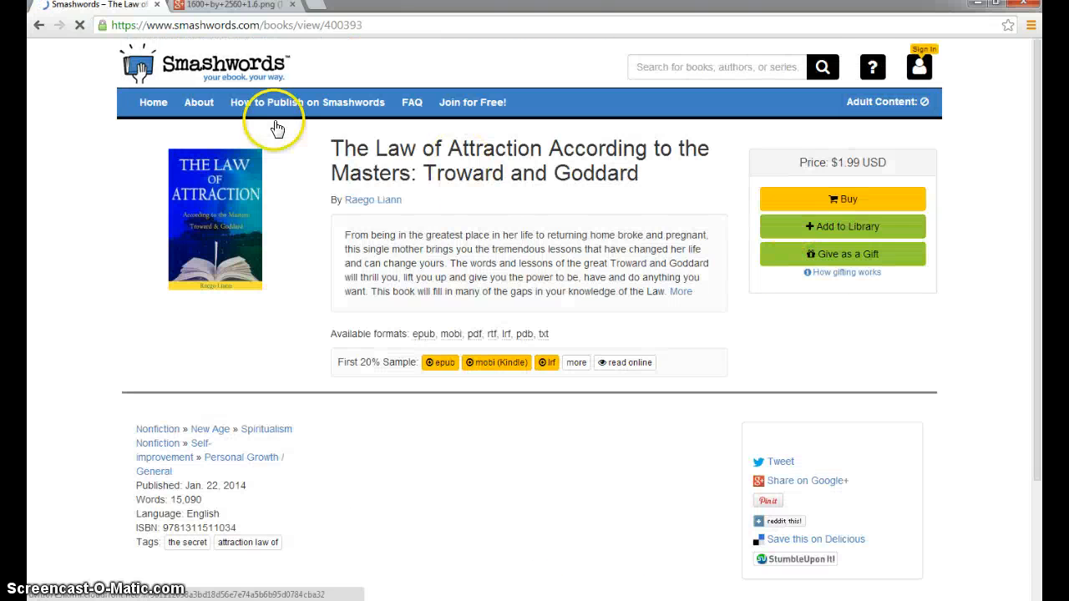
left_click(224, 206)
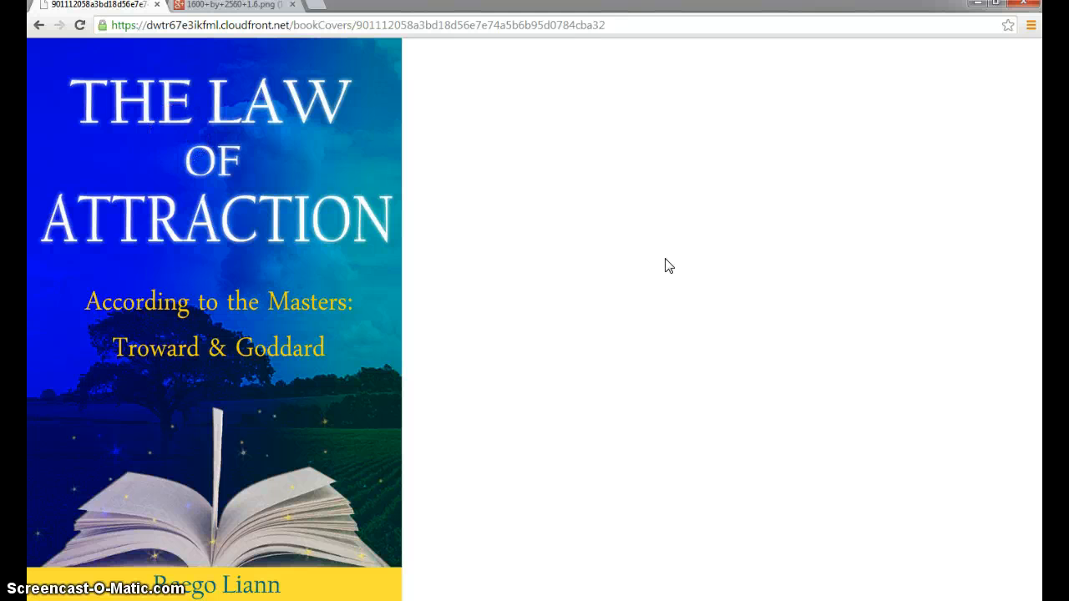
Switch to Photoshop and restore the maximized blank document to a floating window.
key("alt+Tab")
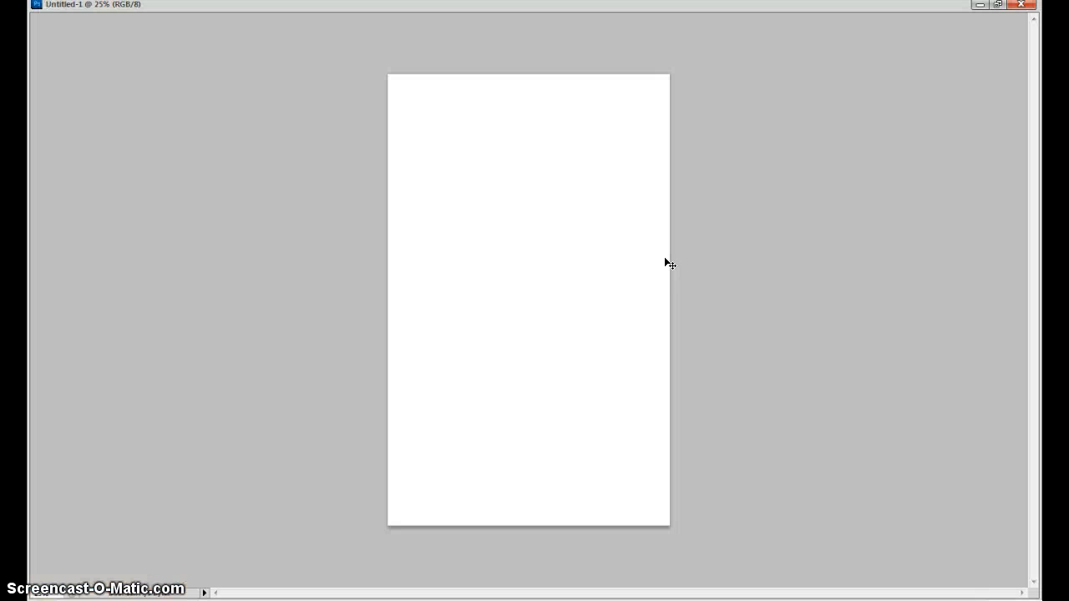
left_click(999, 5)
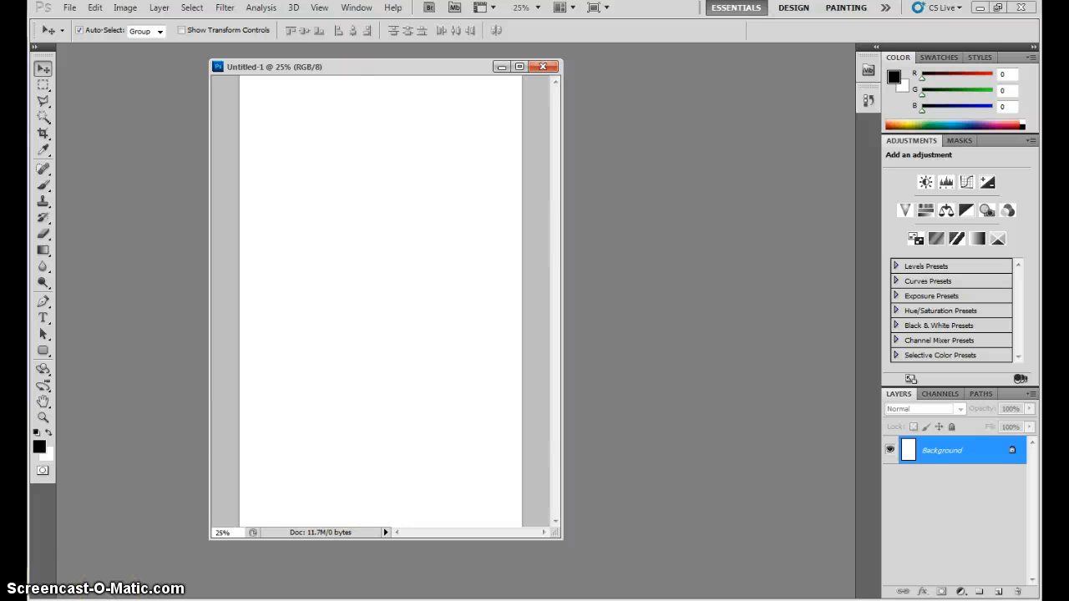
Switch to the browser's sample image tab, search for "google advanced image search" there, and open Google's Advanced Image Search page.
key("alt+Tab")
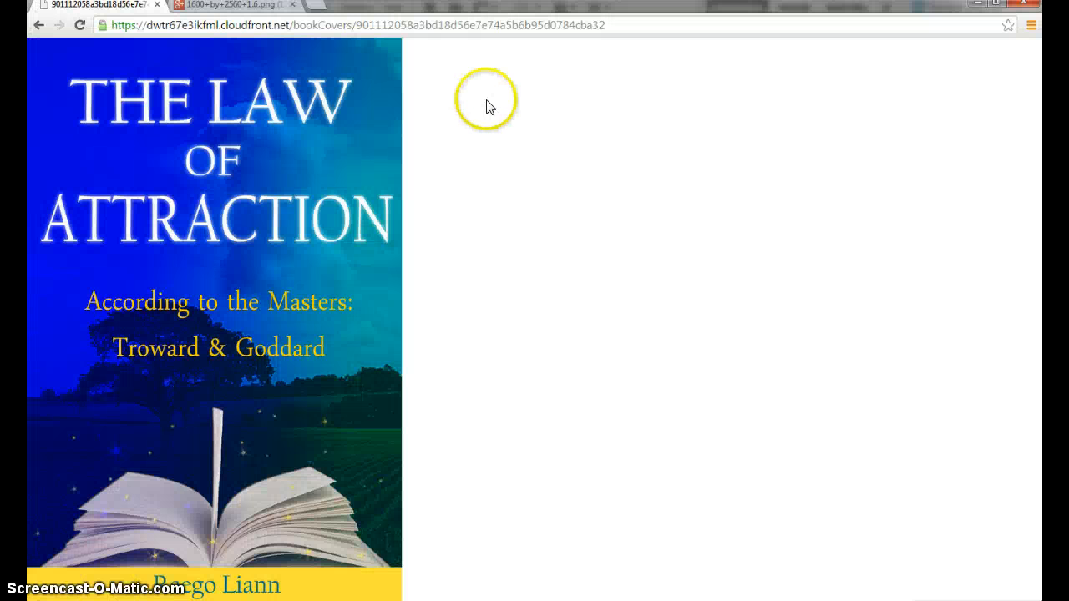
left_click(264, 8)
left_click(264, 24)
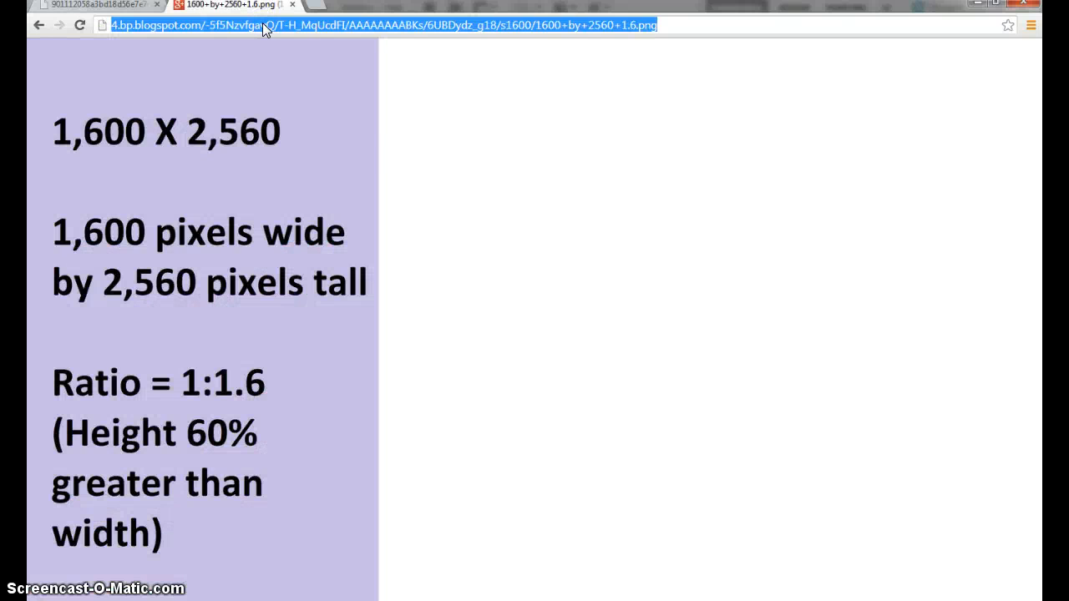
type("google a")
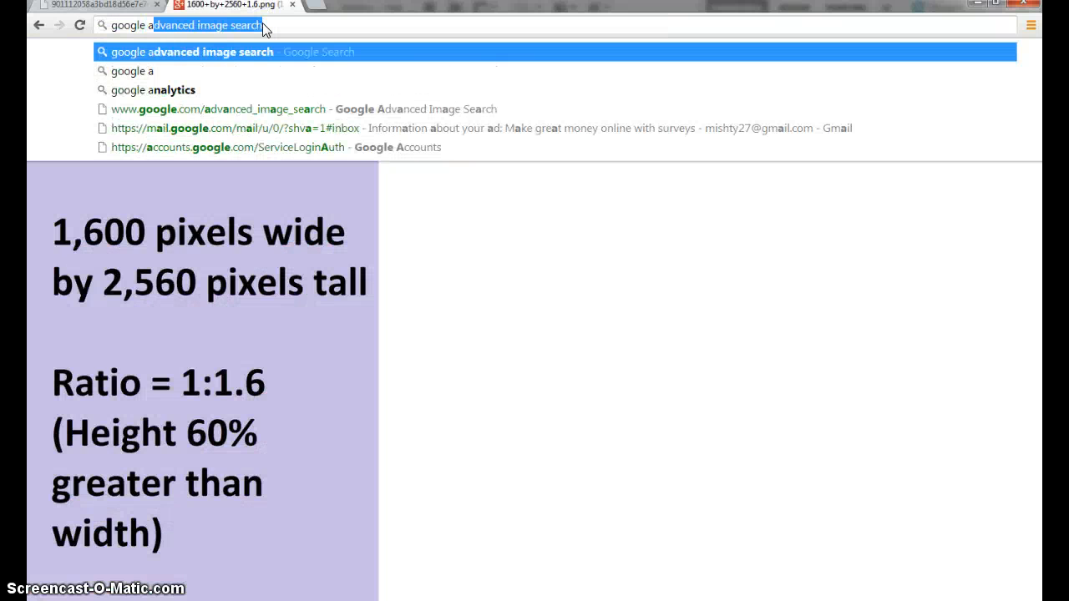
type("dvanced")
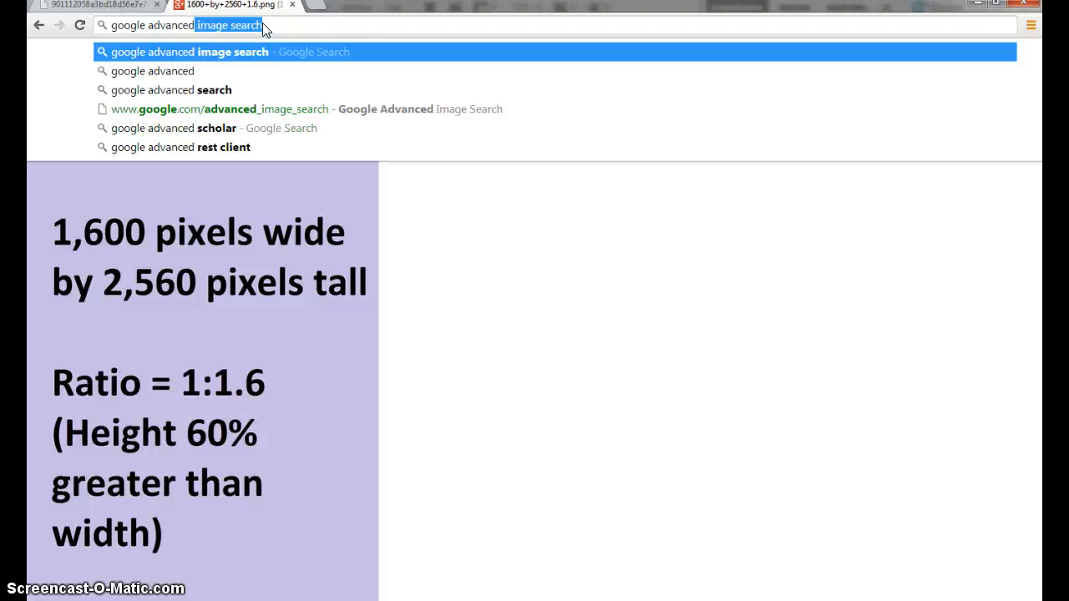
key("Return")
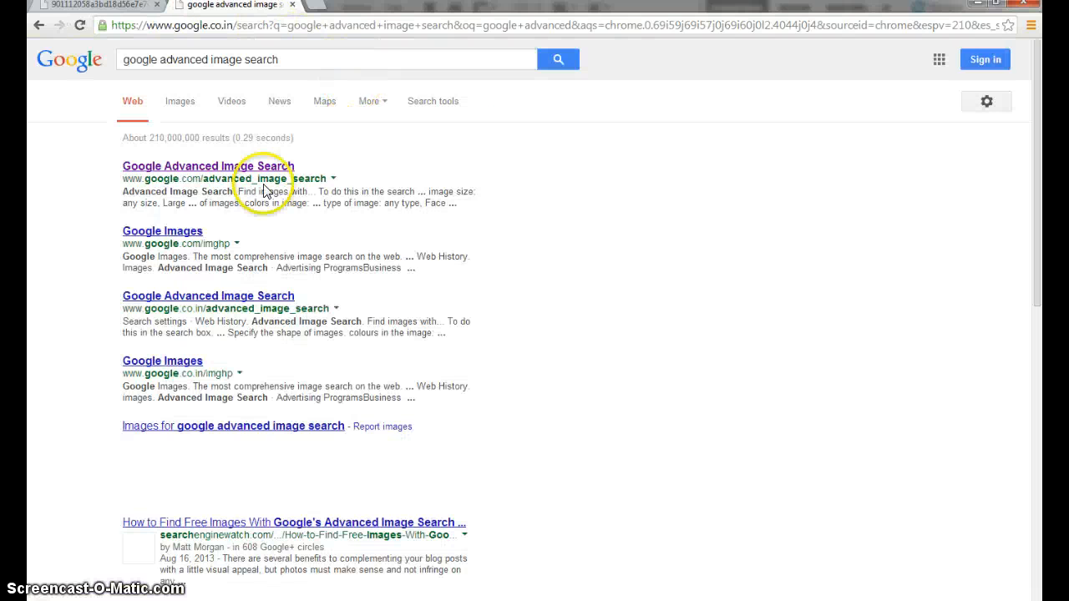
left_click(232, 172)
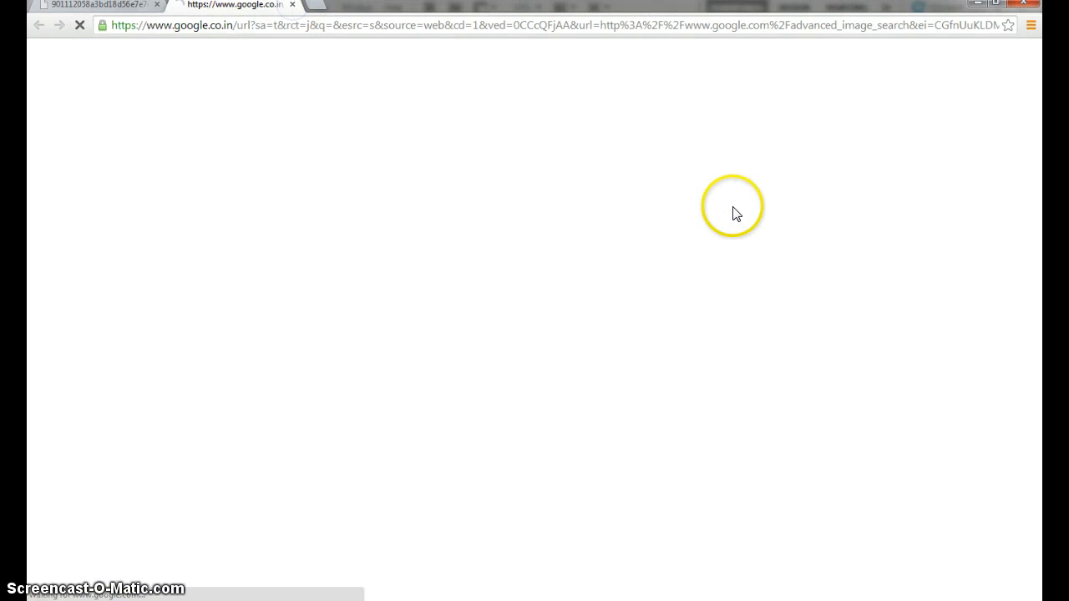
Set the image search to all these words "nature" with usage rights "free to use, share or modify, even commercially".
left_click(487, 204)
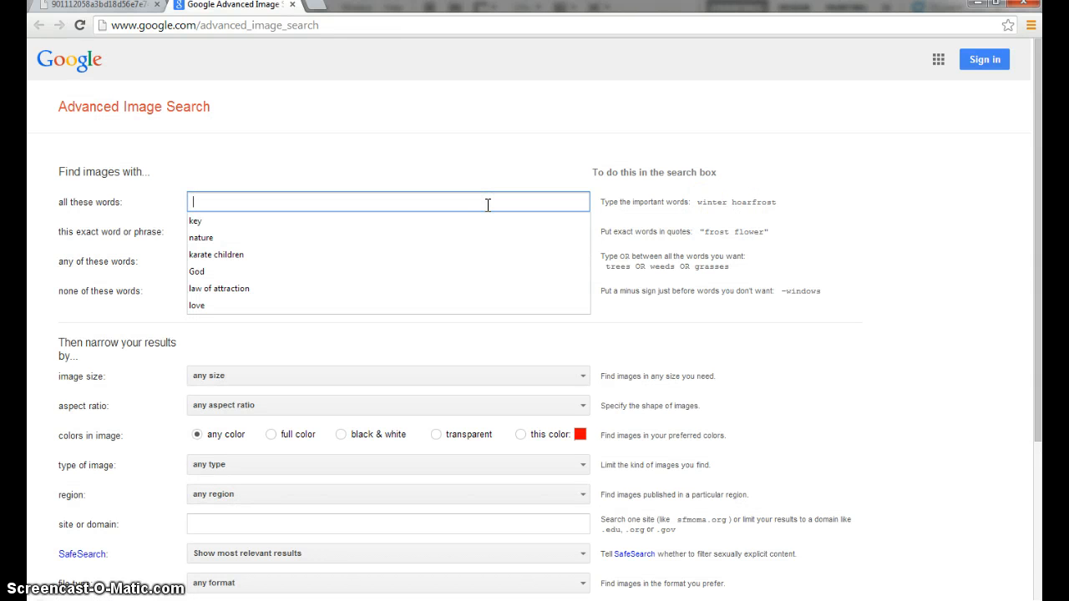
type("nat")
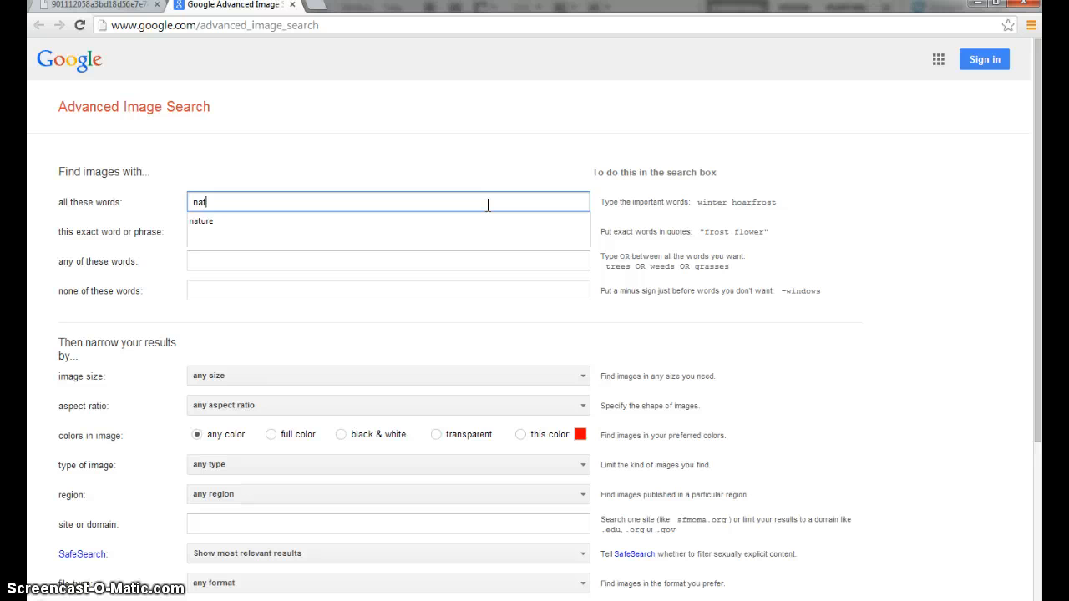
type("ure")
left_click(477, 223)
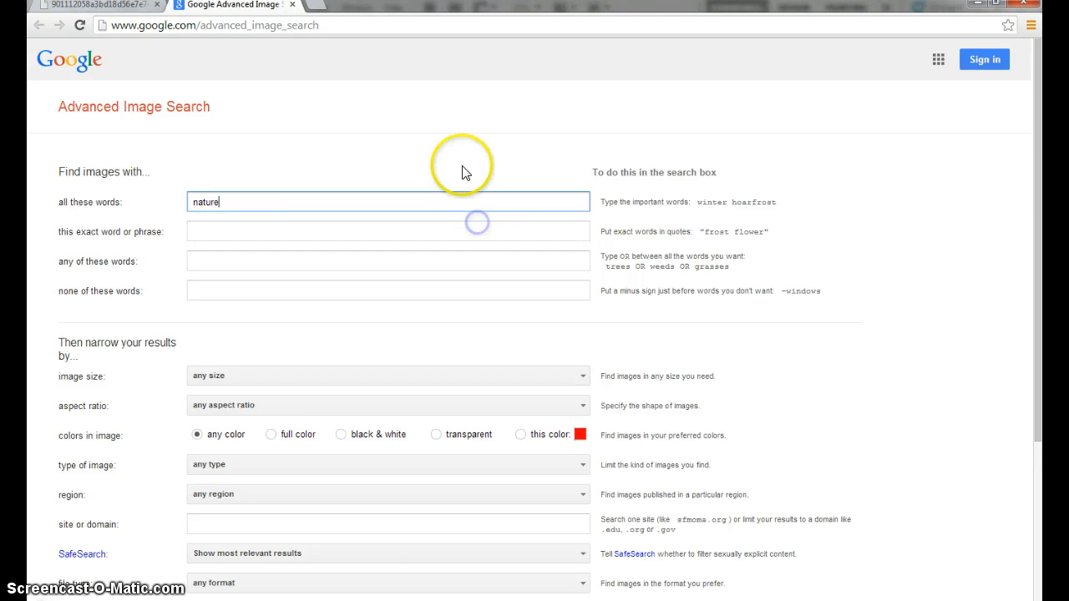
scroll(463, 172, "down", 3)
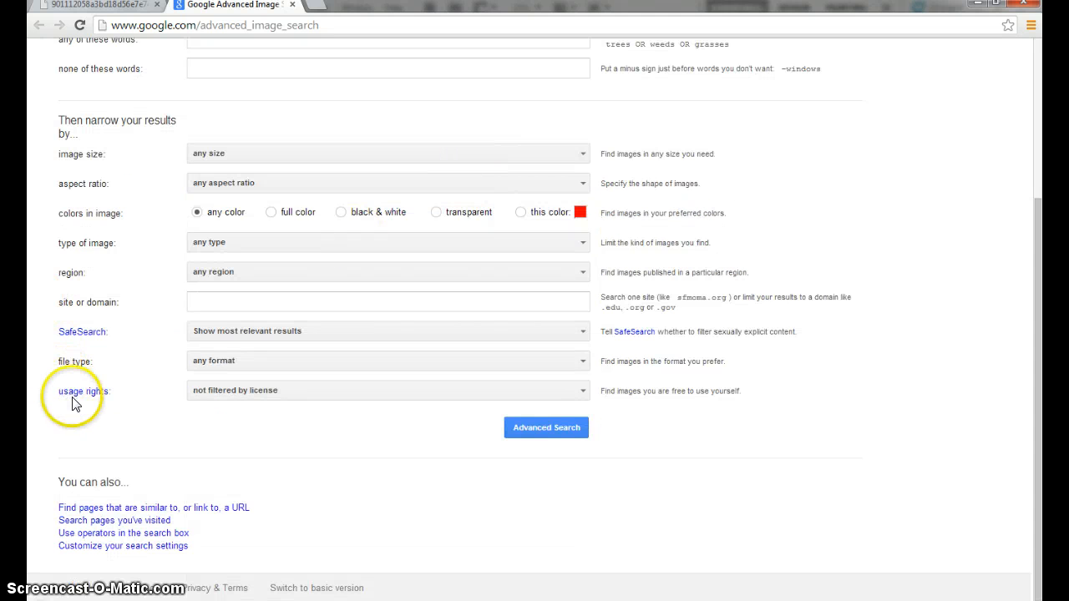
left_click(217, 400)
left_click(277, 499)
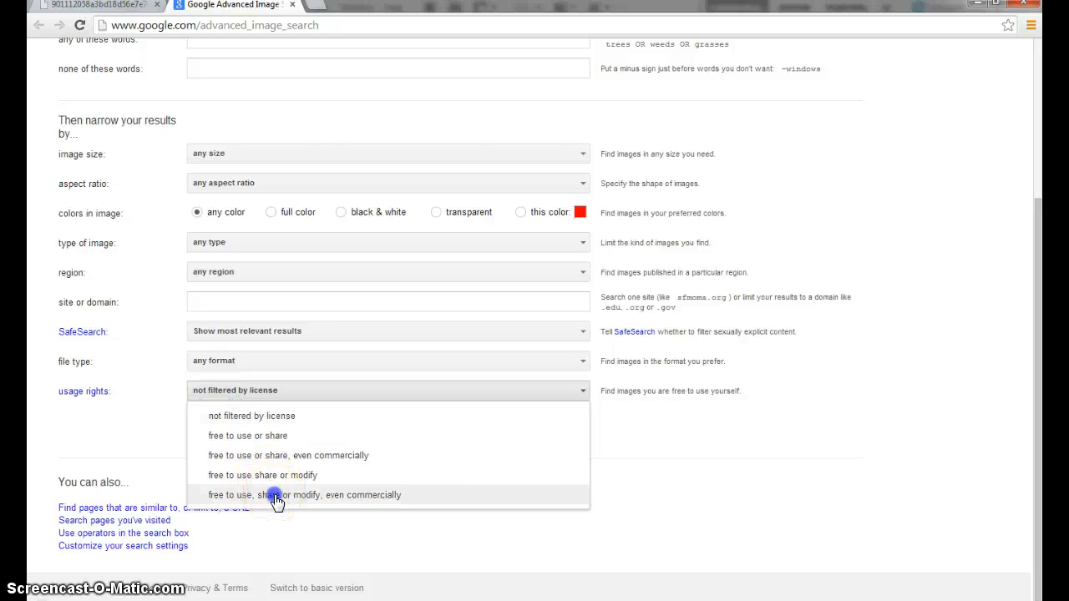
Run the advanced image search for nature and browse the results for a suitable cover picture.
left_click(551, 428)
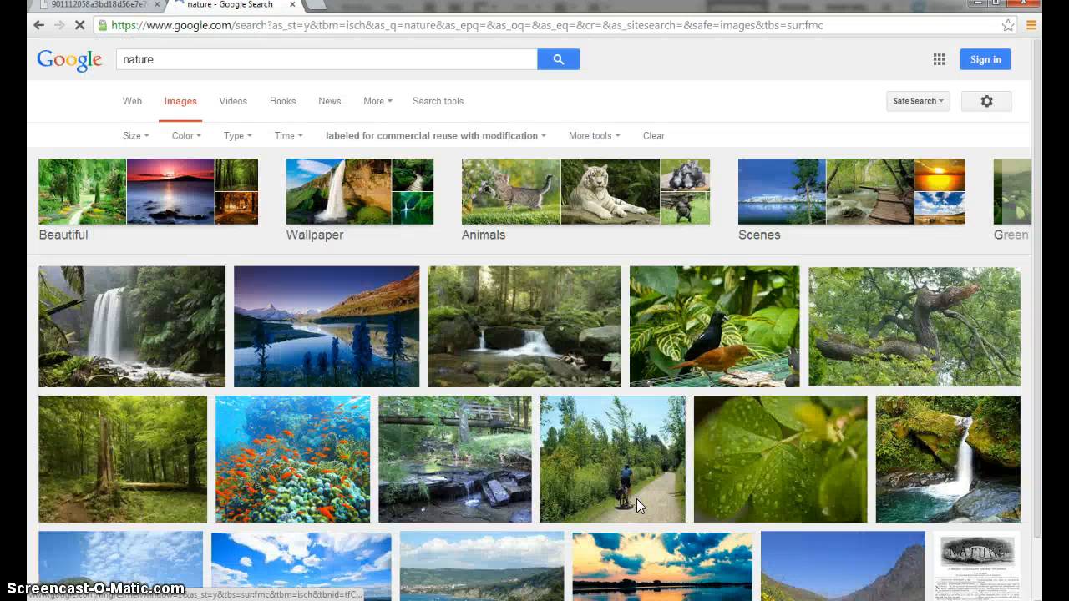
scroll(486, 335, "down", 3)
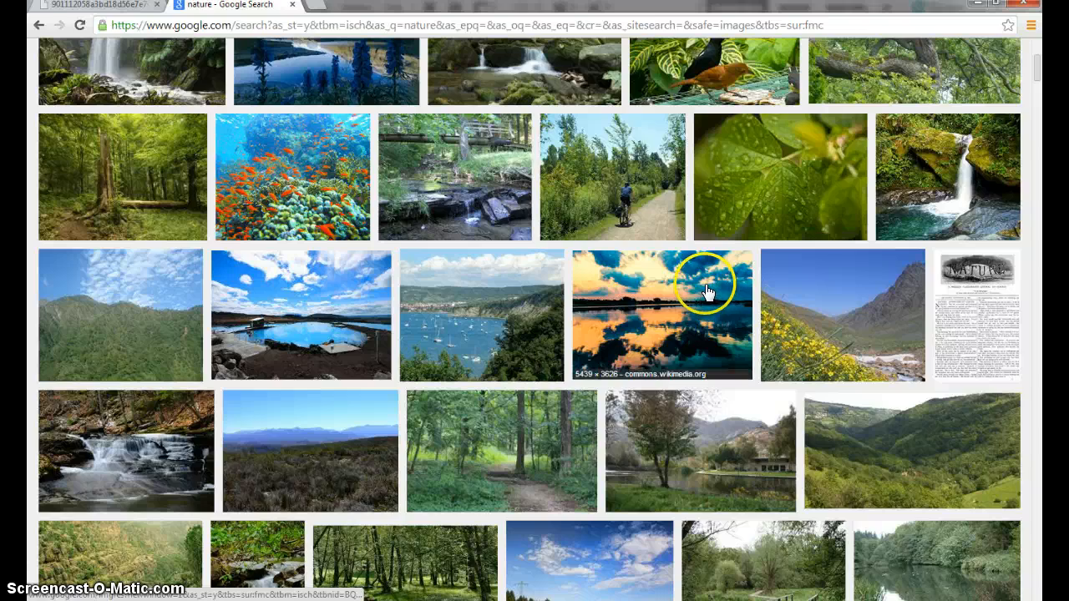
scroll(635, 300, "down", 3)
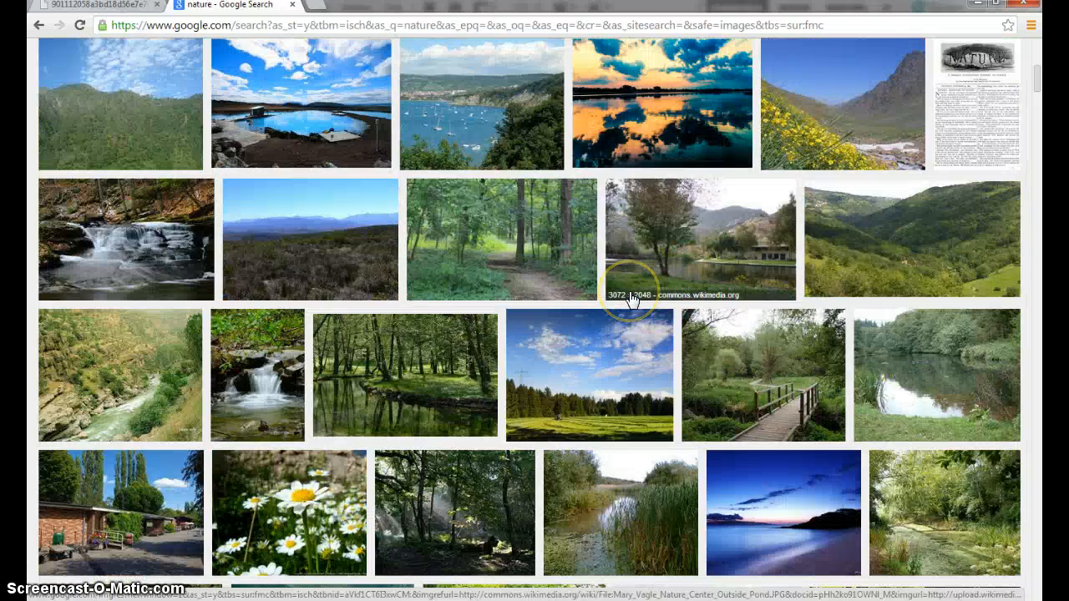
scroll(597, 309, "down", 3)
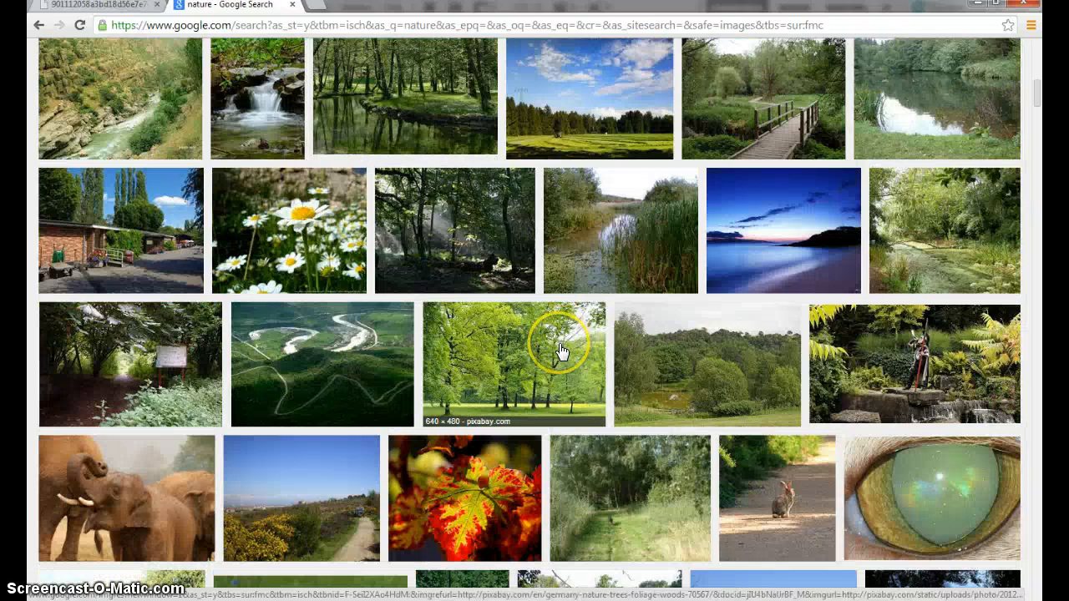
scroll(644, 329, "down", 2)
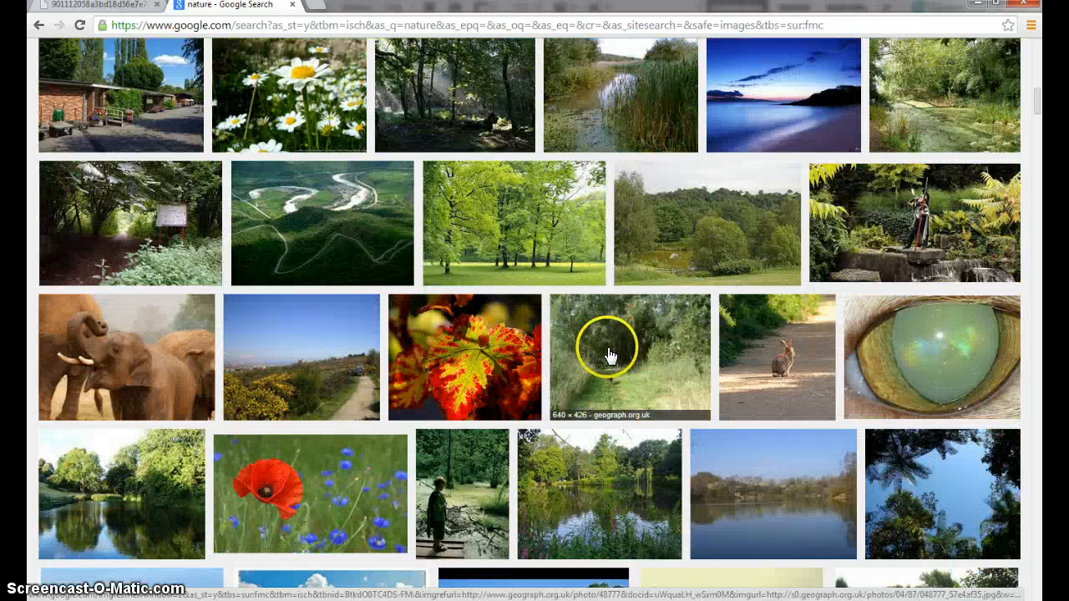
Open the Pixabay page of the portrait picture of a child standing in a forest and check its size and license.
left_click(489, 478)
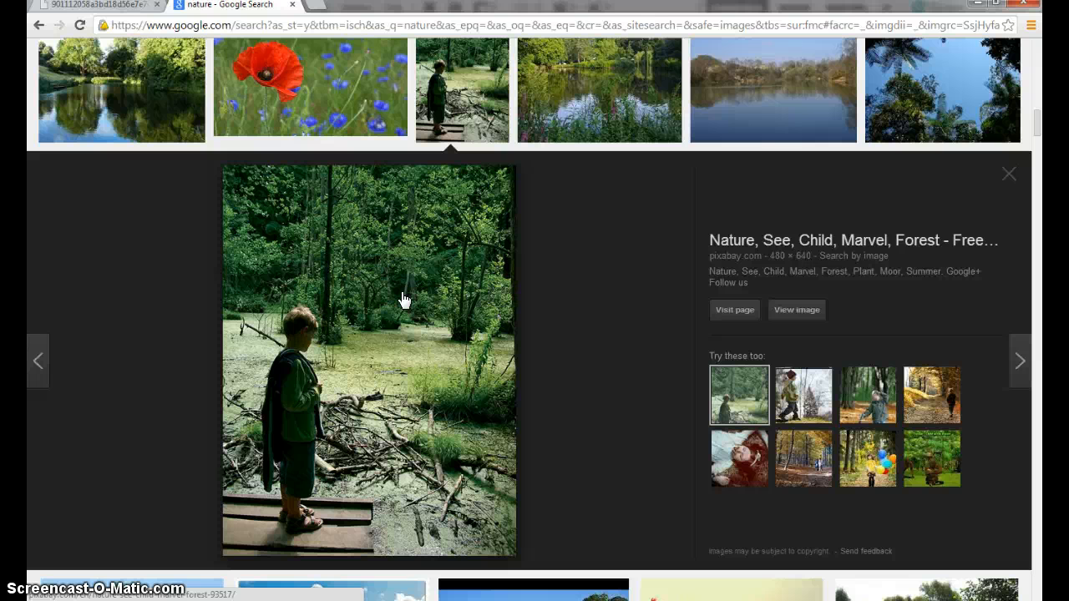
left_click(721, 311)
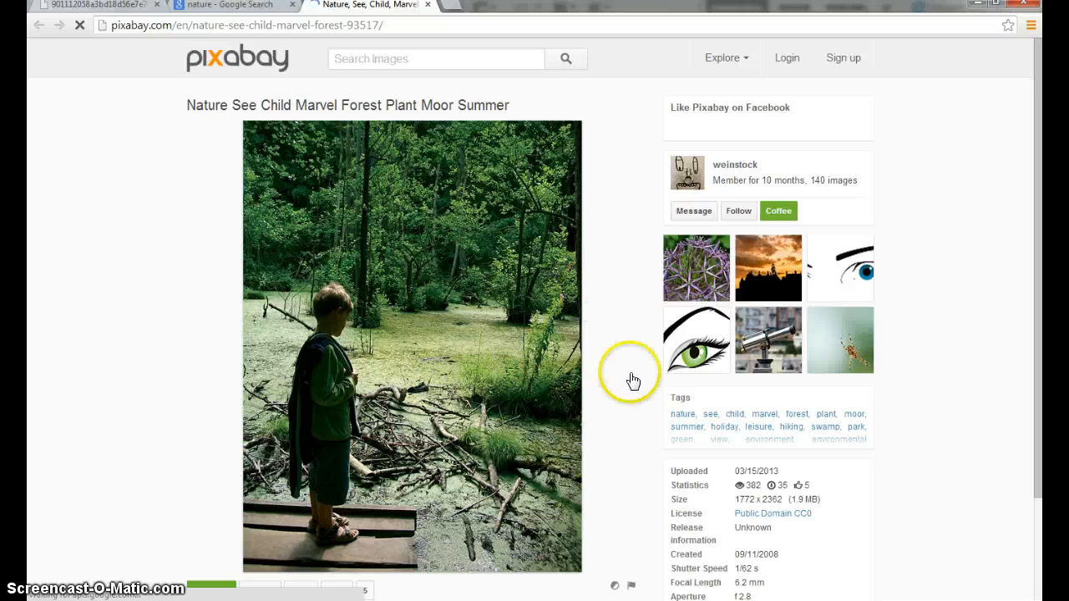
scroll(633, 380, "down", 3)
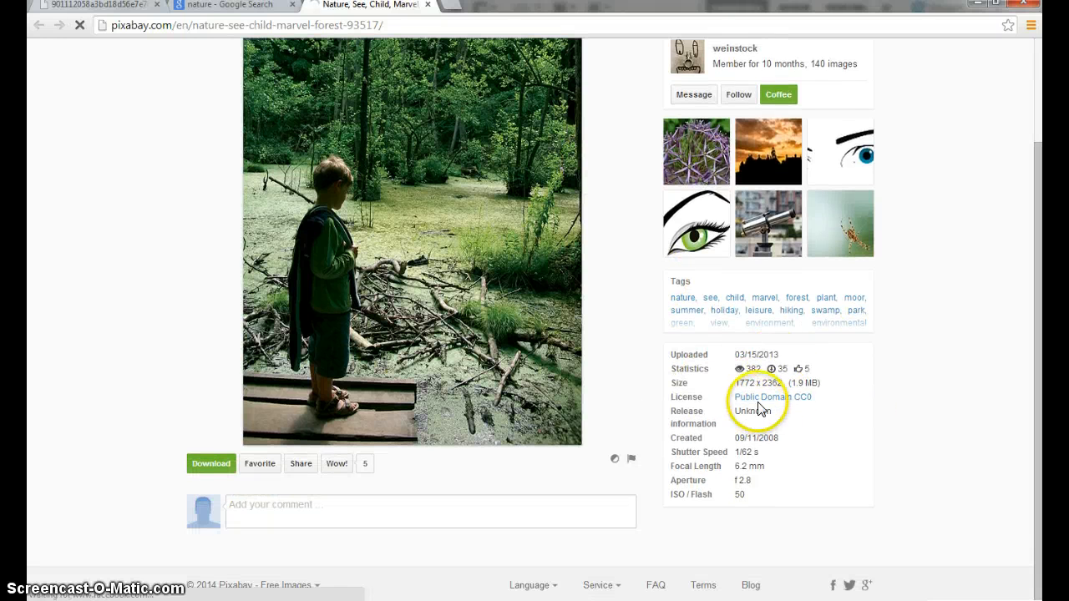
left_click(266, 525)
left_click(280, 520)
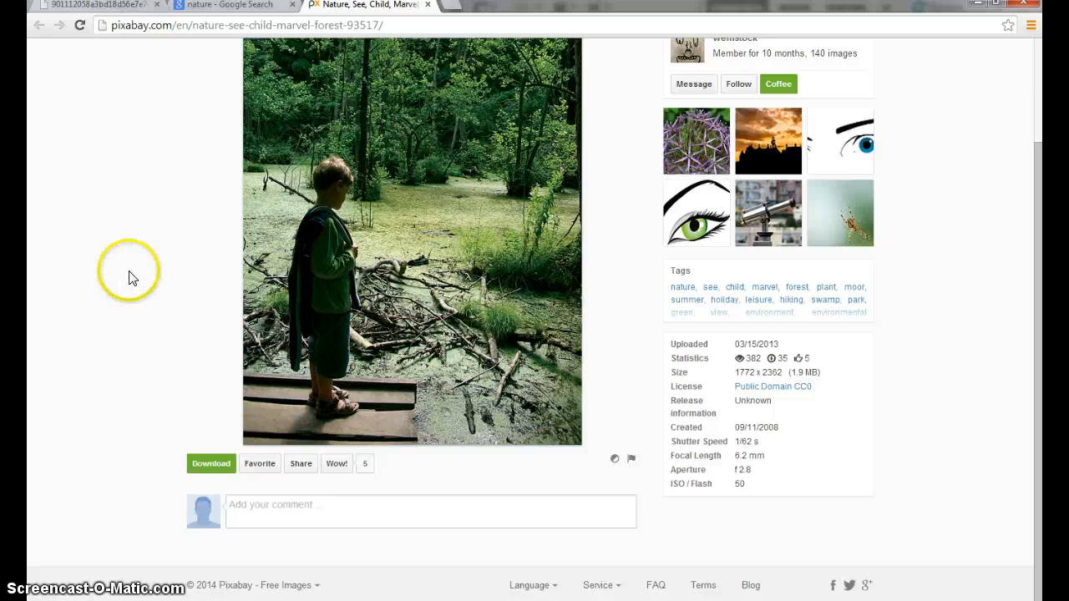
Download the forest child picture as the 960 x 1280 JPG.
scroll(130, 278, "up", 2)
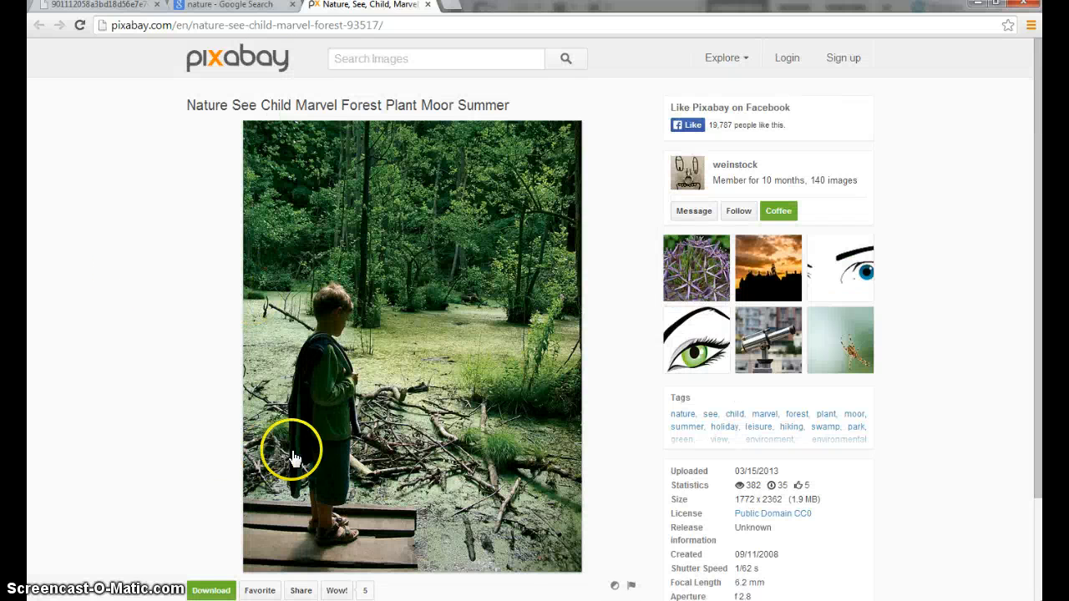
left_click(209, 592)
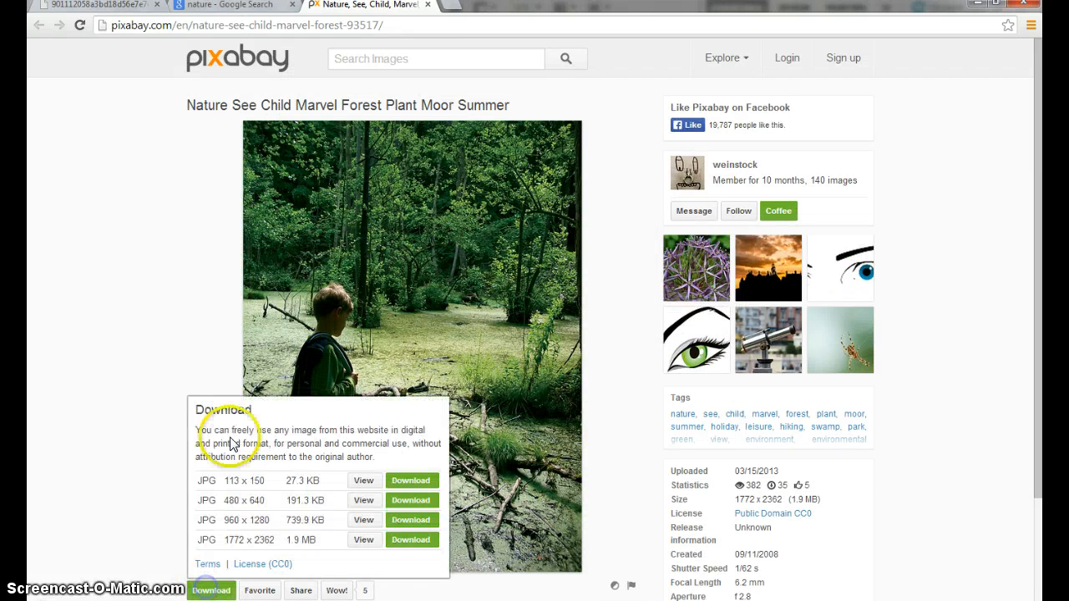
left_click(404, 528)
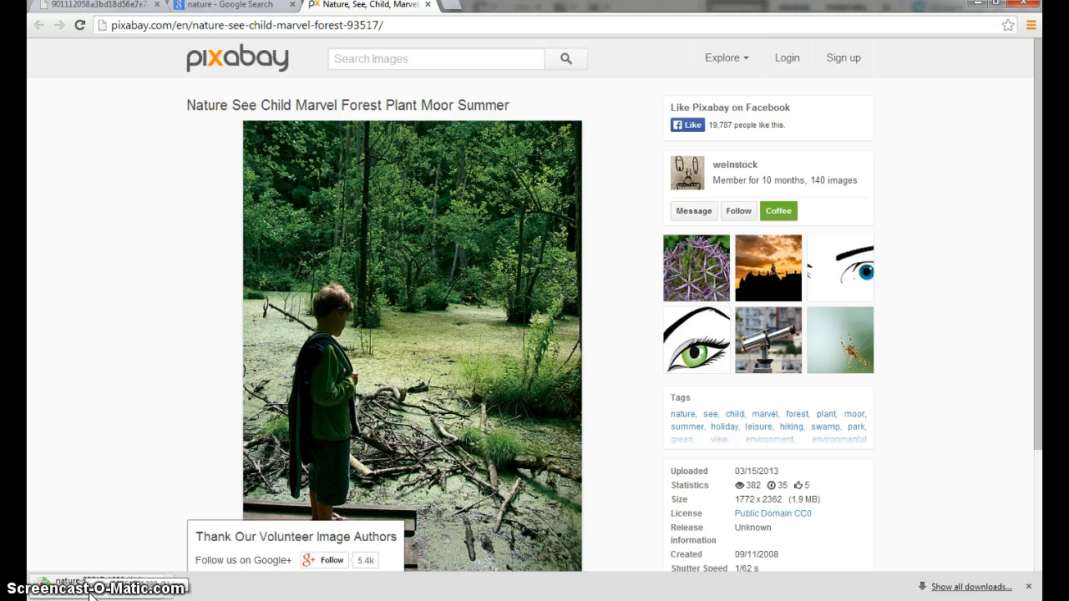
Switch to Photoshop and bring the nature-93517_1280.jpg image to the front.
key("alt+Tab")
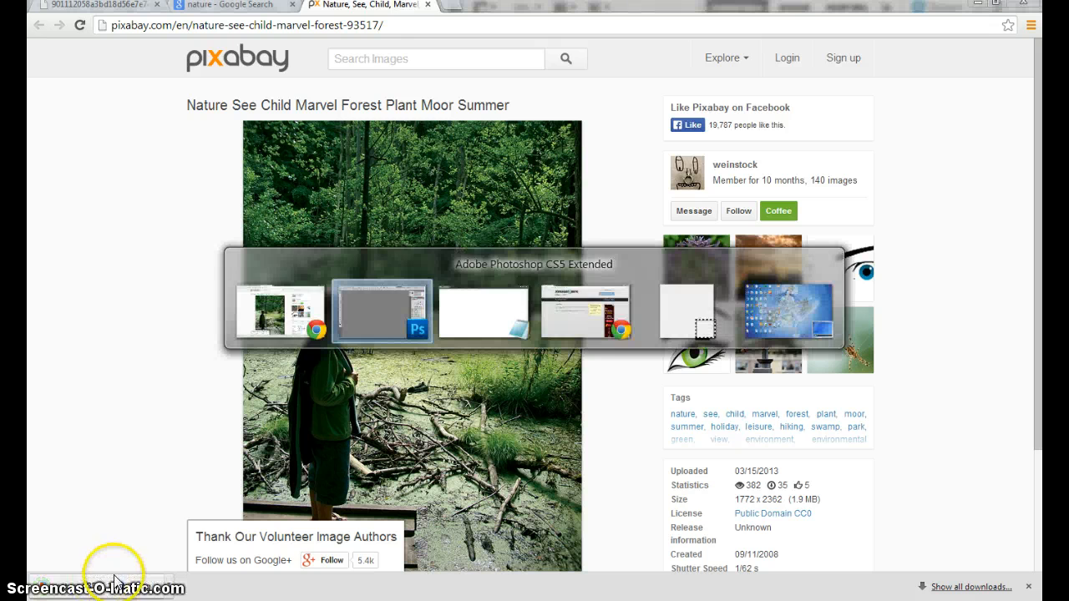
left_click(357, 7)
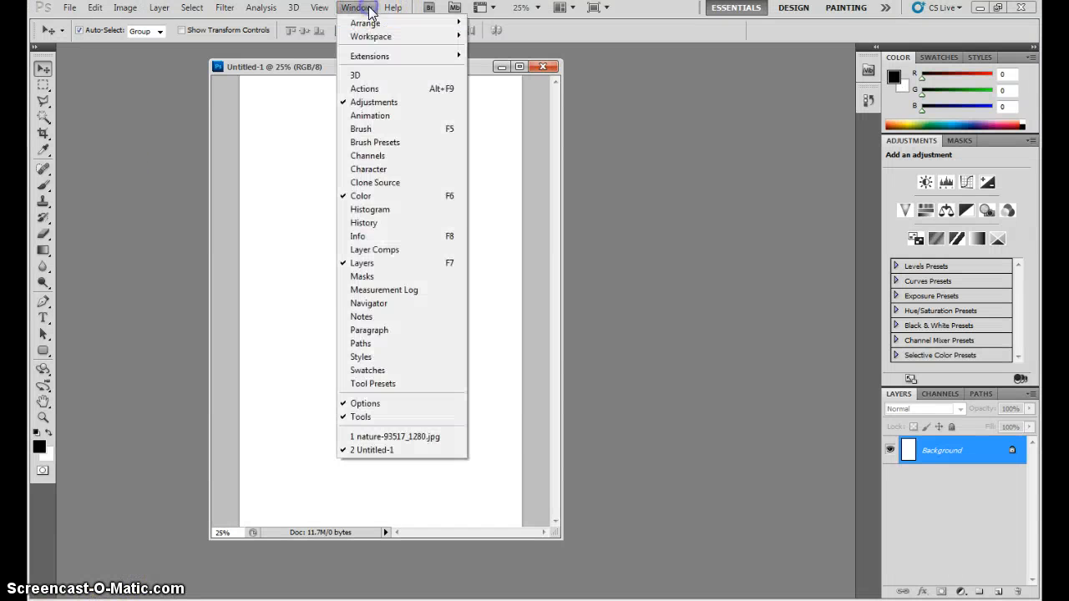
left_click(418, 437)
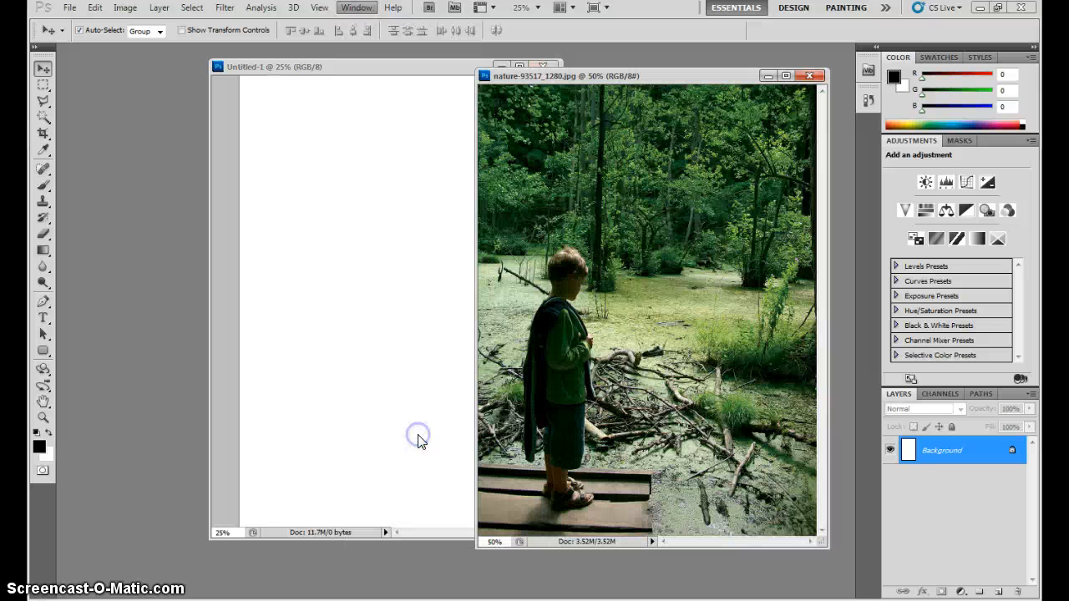
Move the blank cover document beside the forest photo and copy the photo into it as a new layer.
left_click_drag(278, 70, 201, 75)
left_click(497, 337)
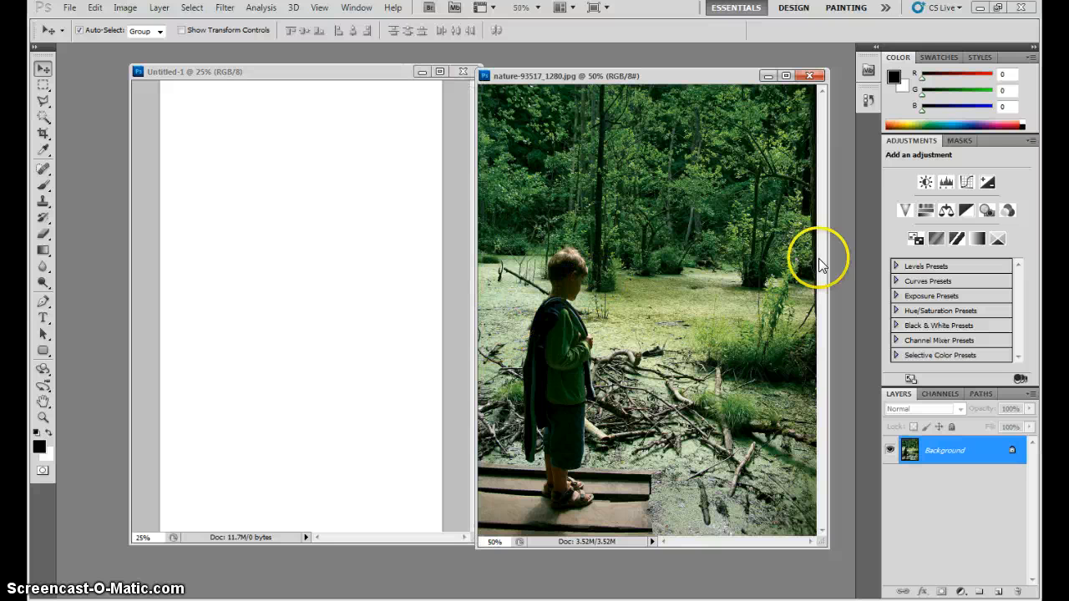
left_click_drag(435, 317, 342, 311)
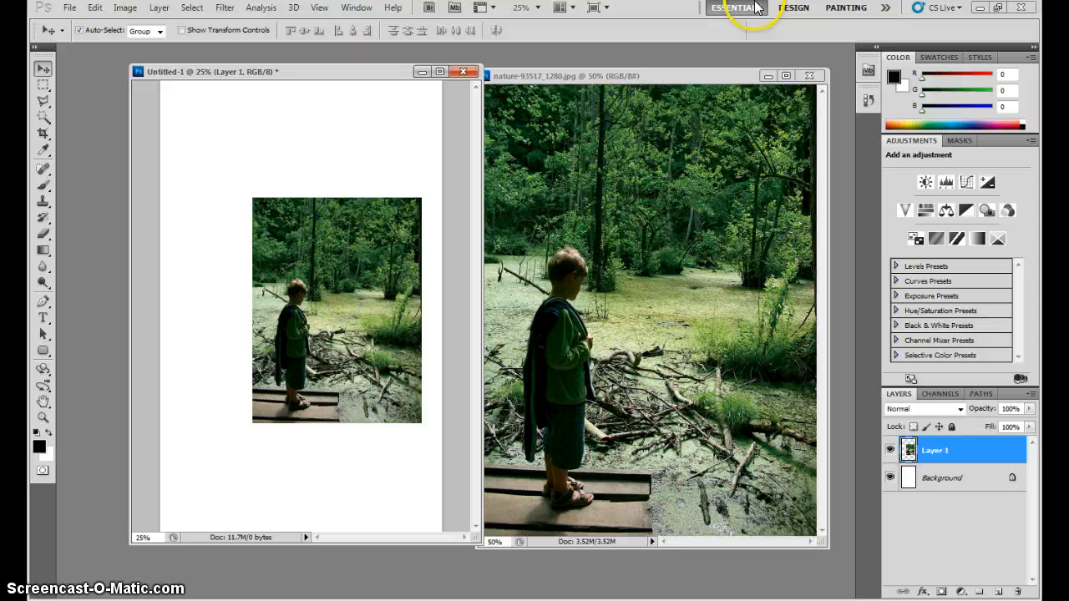
Maximize the cover document and move the photo to the horizontal middle of the page, slightly above centre.
left_click(439, 70)
left_click_drag(619, 293, 586, 265)
left_click_drag(585, 274, 584, 275)
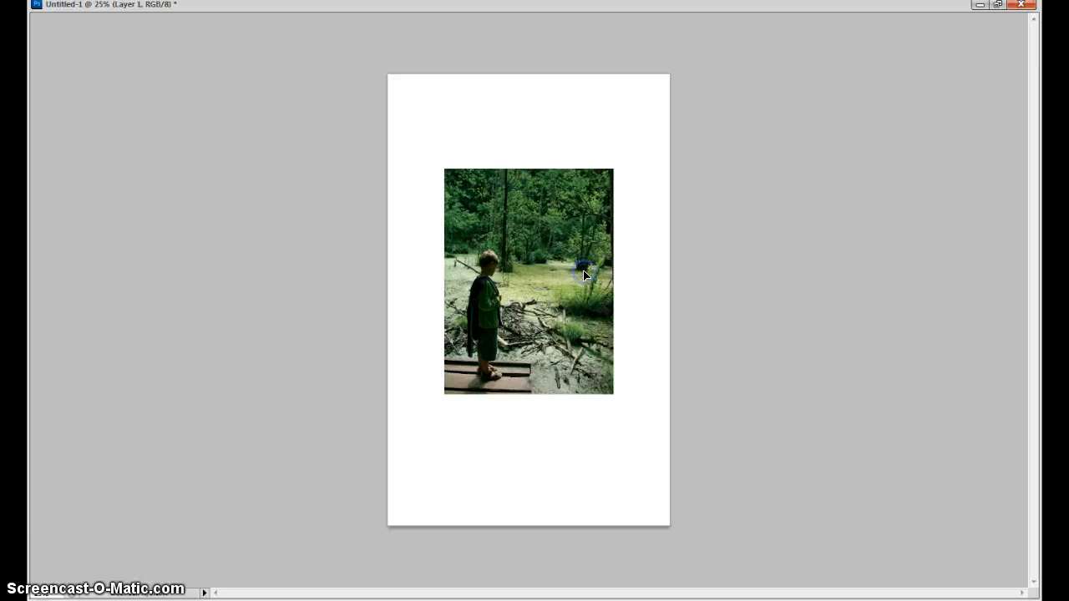
Scale the photo with Free Transform to the full width of the cover and shift it slightly down, leaving bands above and below.
key("ctrl+t")
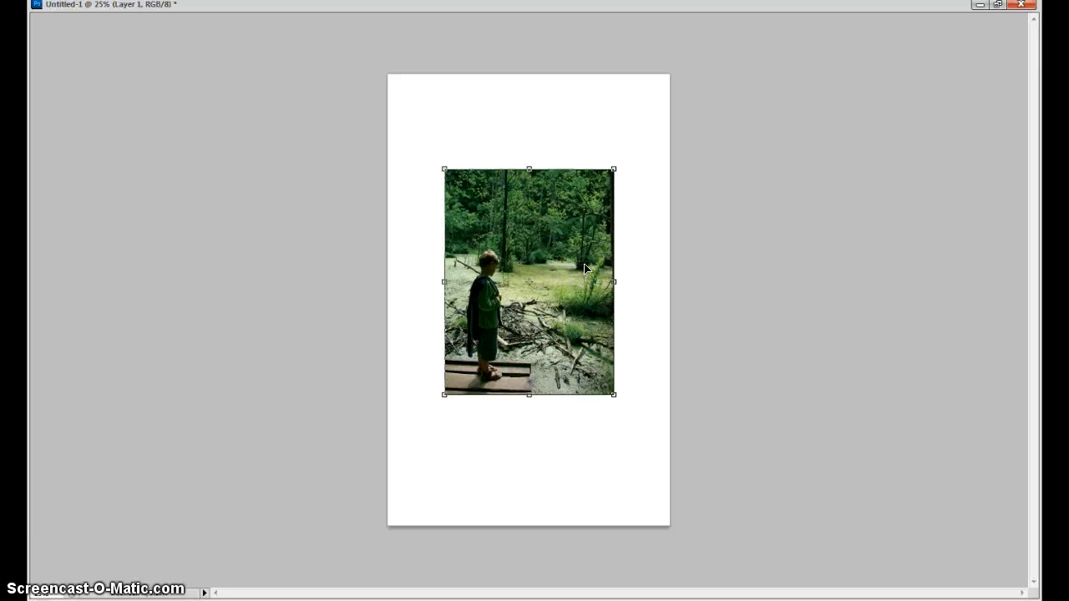
left_click_drag(613, 393, 670, 470)
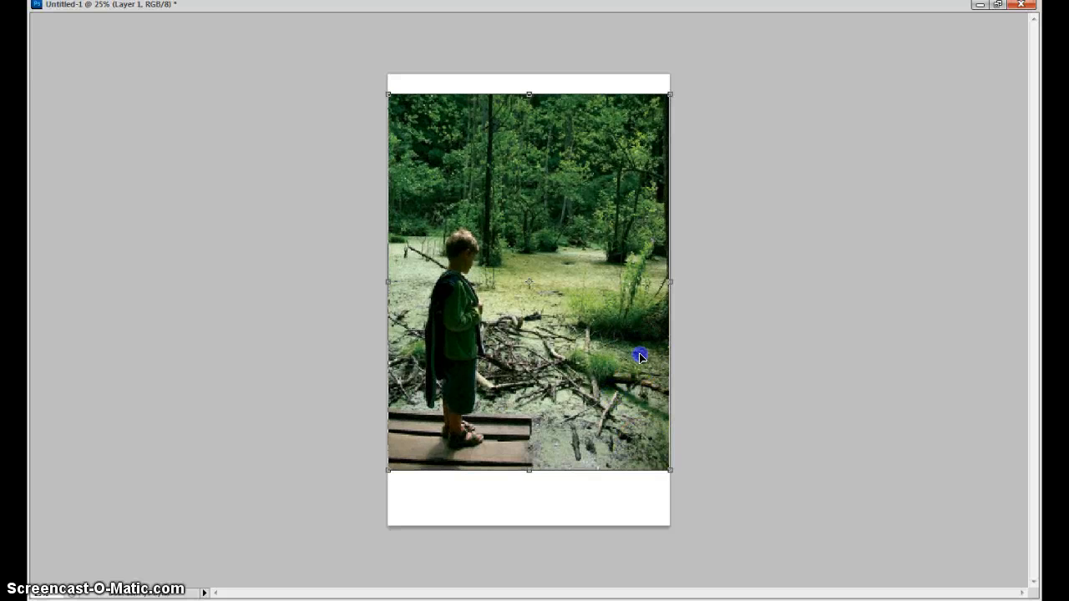
left_click_drag(640, 355, 643, 374)
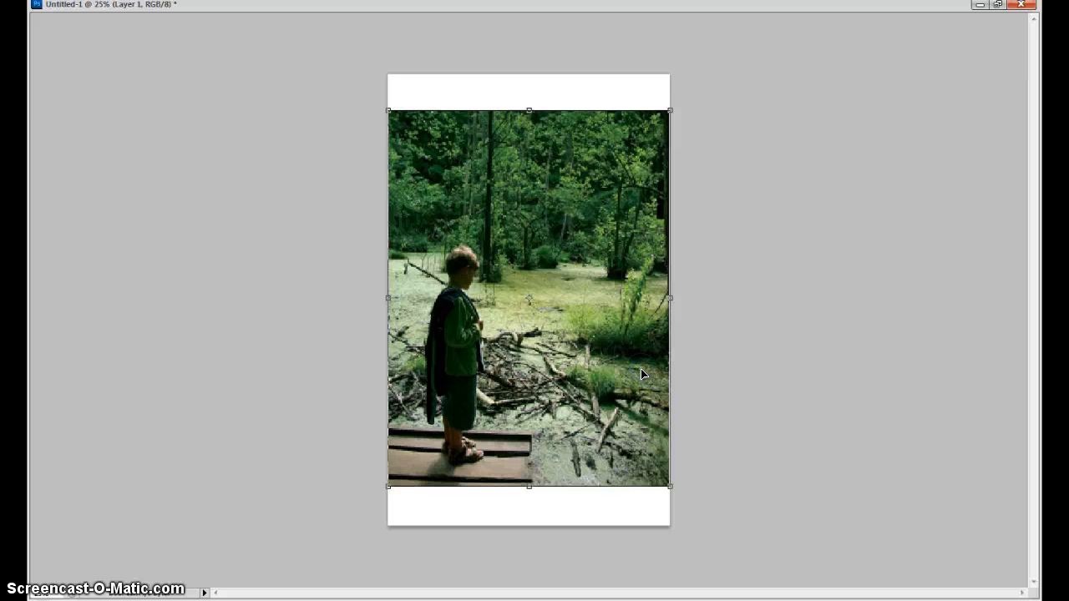
key("Return")
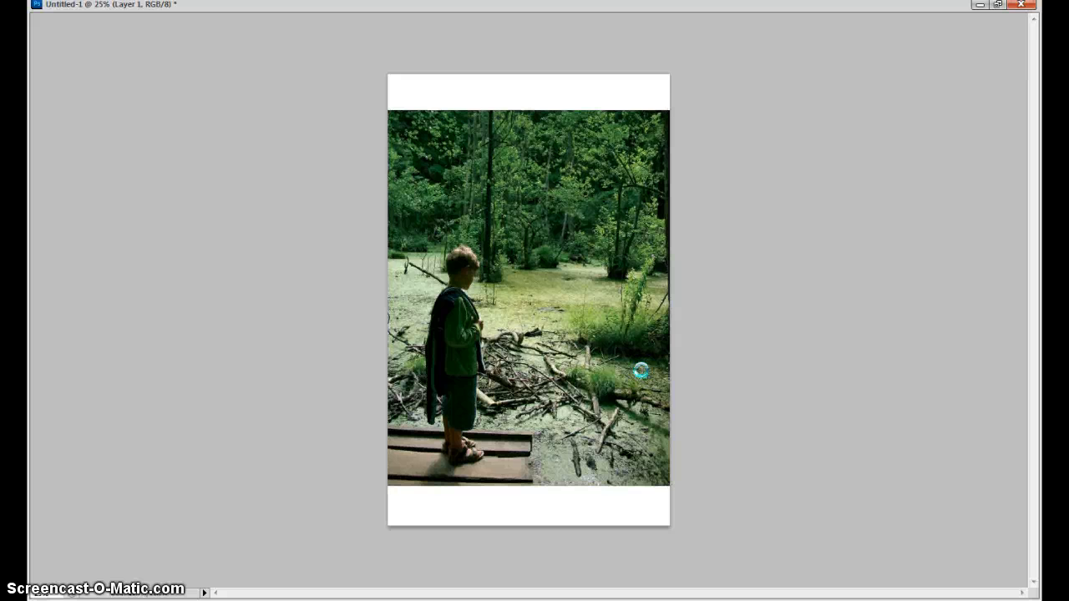
Restore the cover document from full size, dock it in the workspace, and close the nature-93517_1280.jpg image.
left_click(1000, 5)
left_click_drag(313, 78, 284, 59)
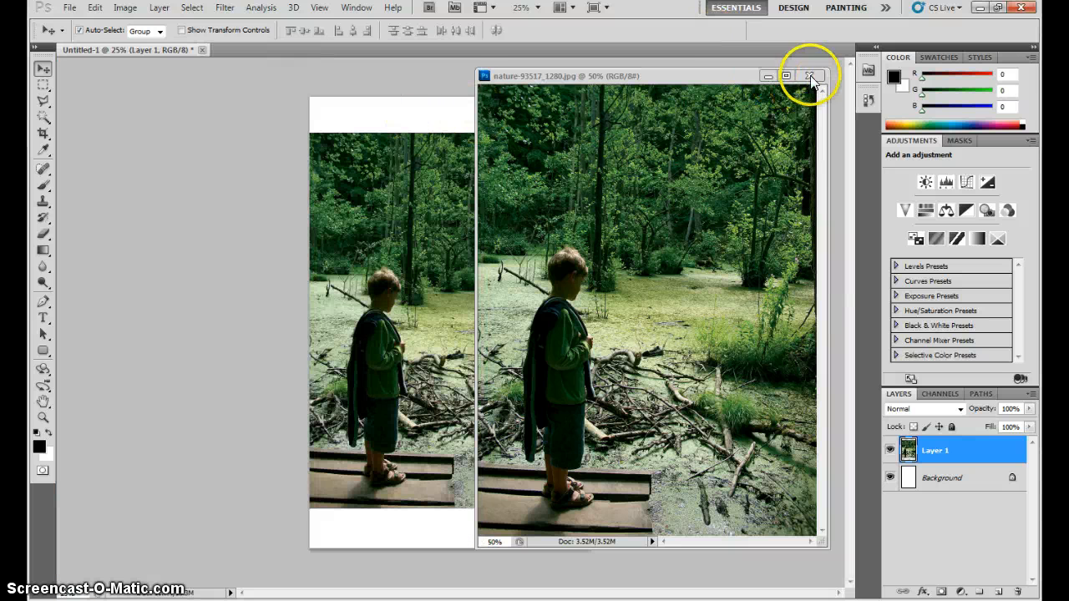
left_click(809, 76)
Add a new layer directly above the Background and fill it with black.
left_click(929, 481)
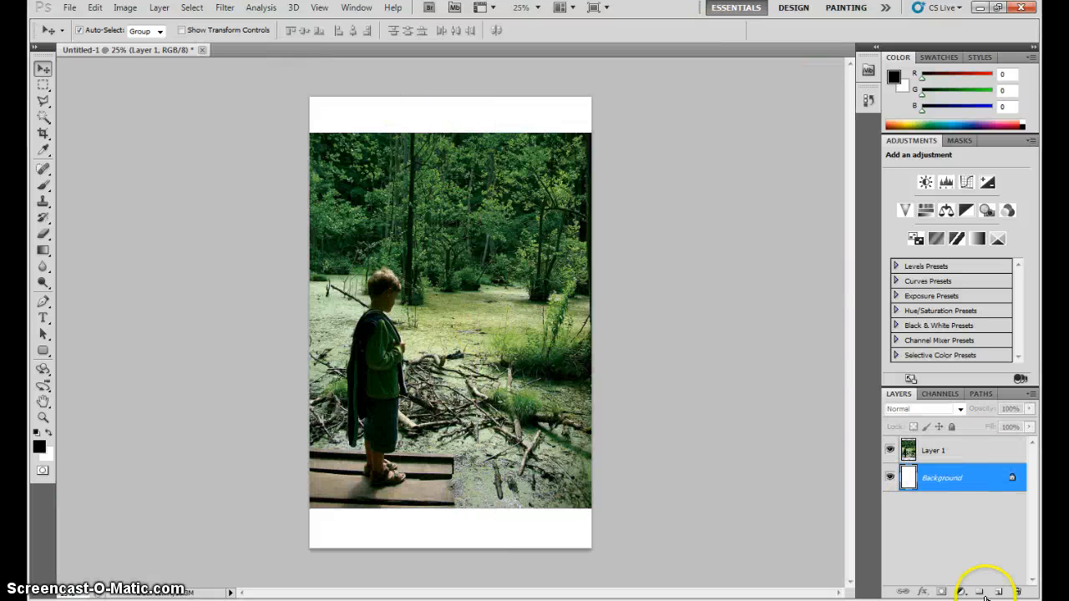
left_click(1002, 593)
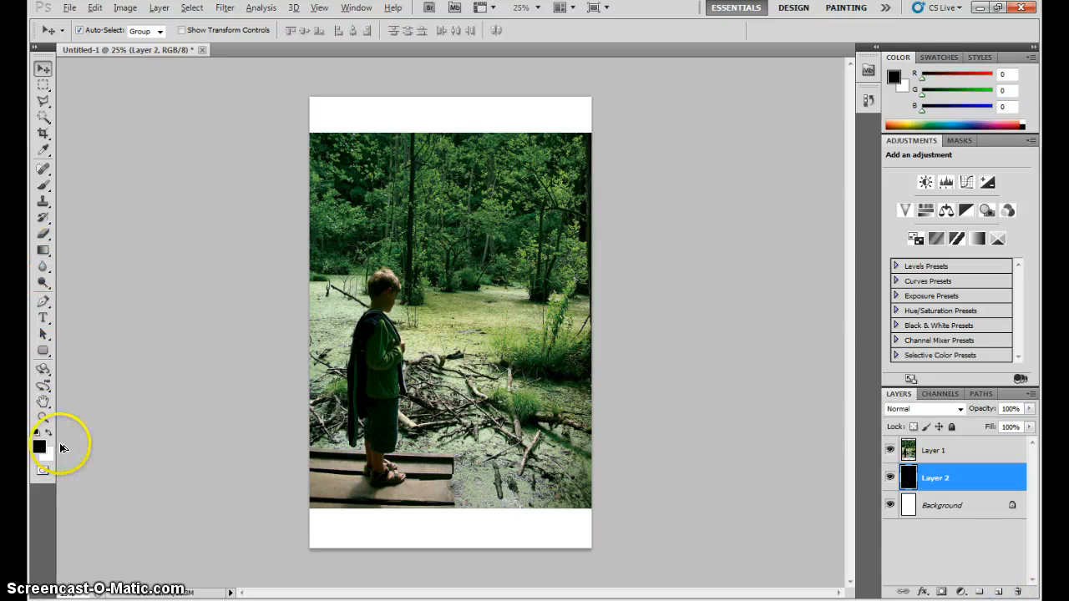
key("alt+BackSpace")
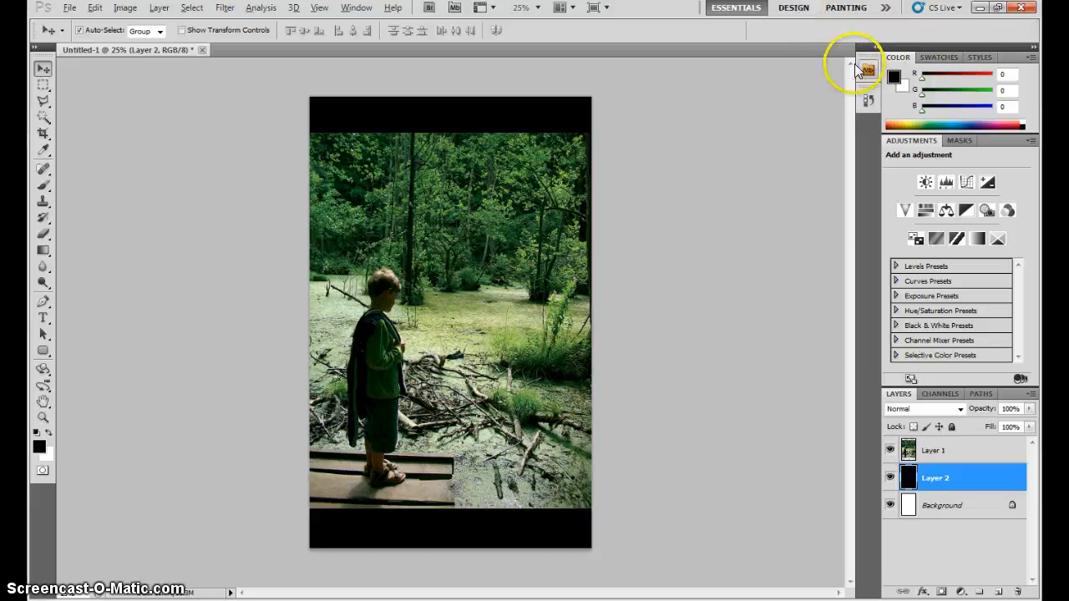
Switch to the browser's Google Images results and search for "love" with the commercial reuse with modification filter kept.
key("alt+Tab")
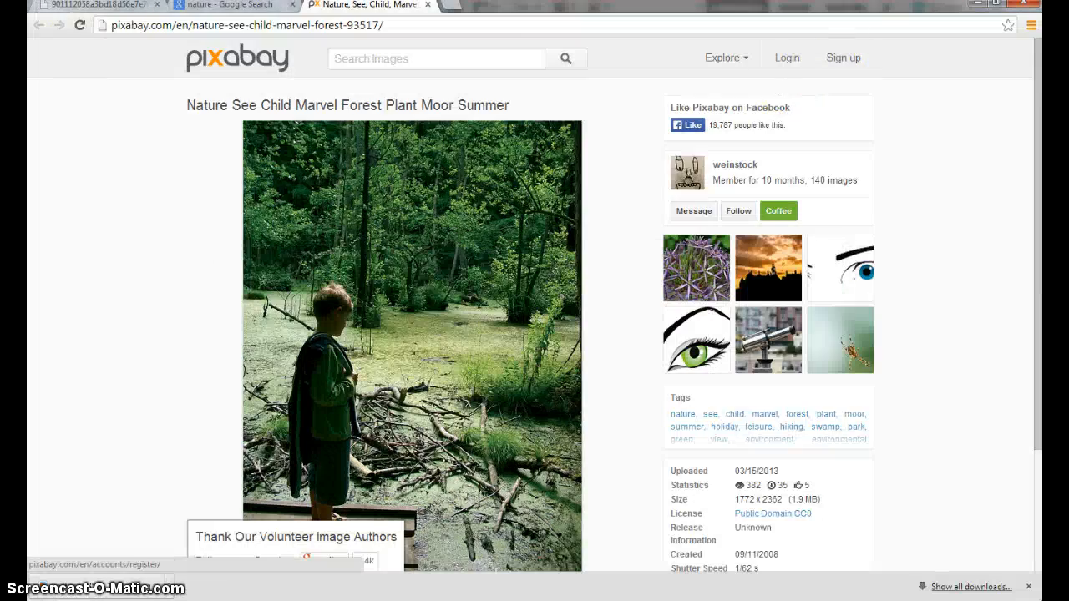
left_click(197, 9)
scroll(305, 255, "up", 10)
scroll(305, 265, "up", 5)
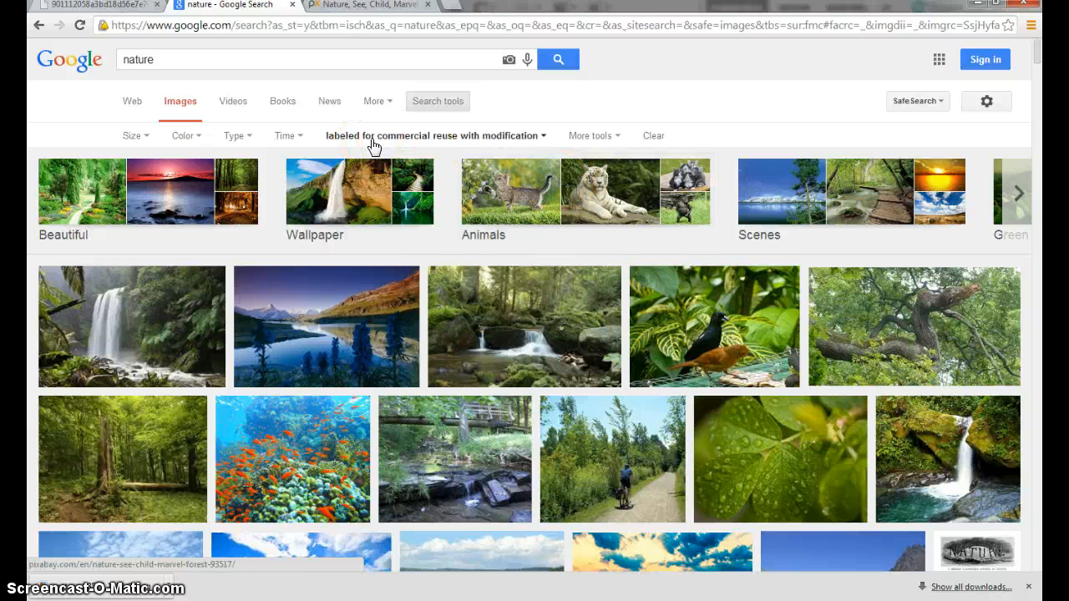
left_click(174, 62)
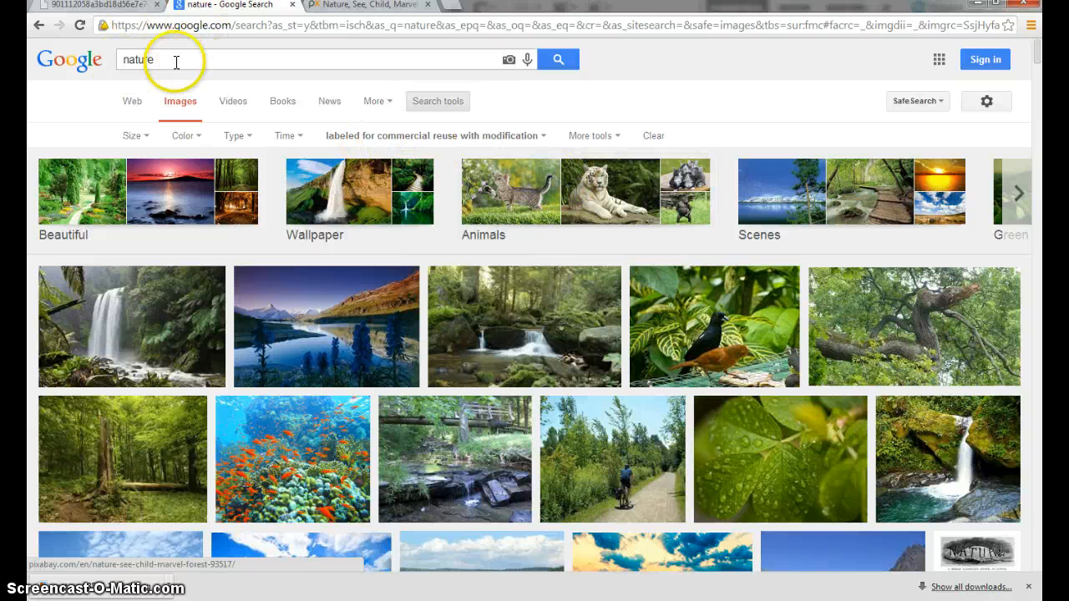
key("ctrl+a")
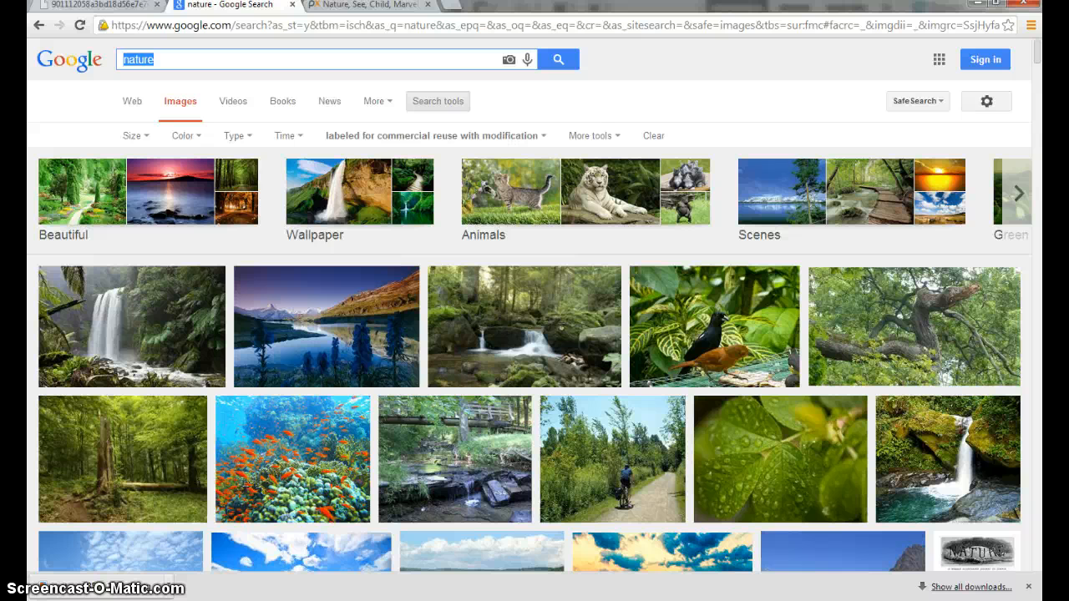
type("love")
key("Return")
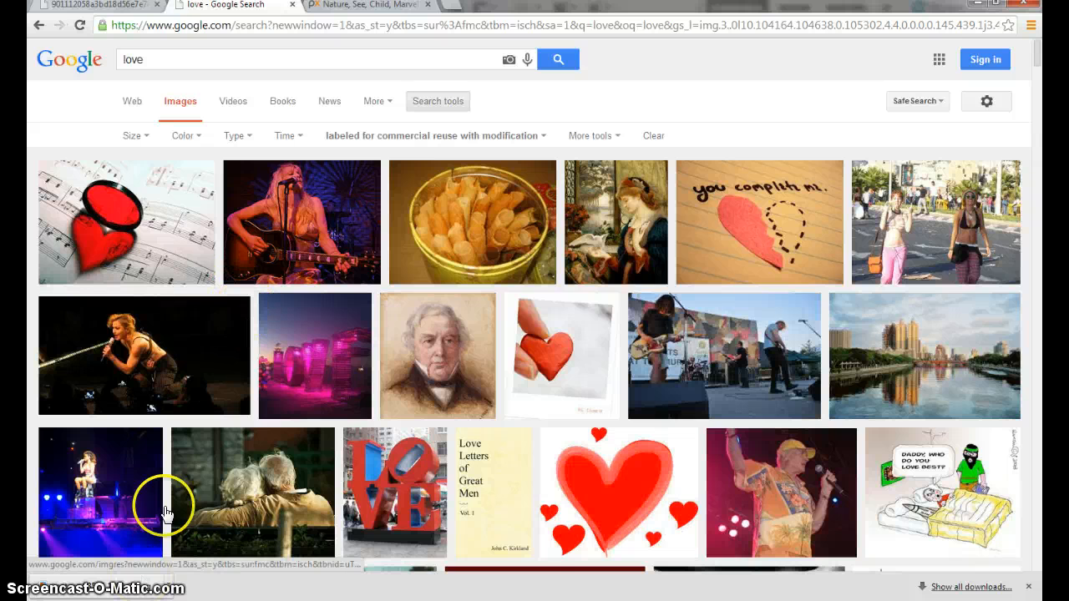
Look through the love image results and return to the start of the list.
scroll(255, 338, "down", 4)
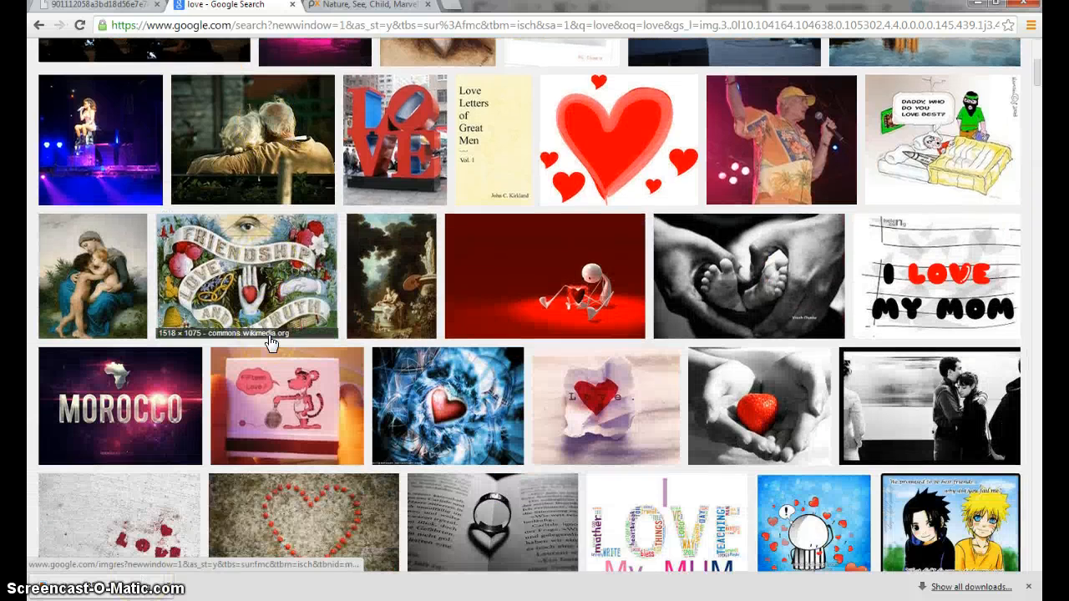
scroll(271, 342, "down", 5)
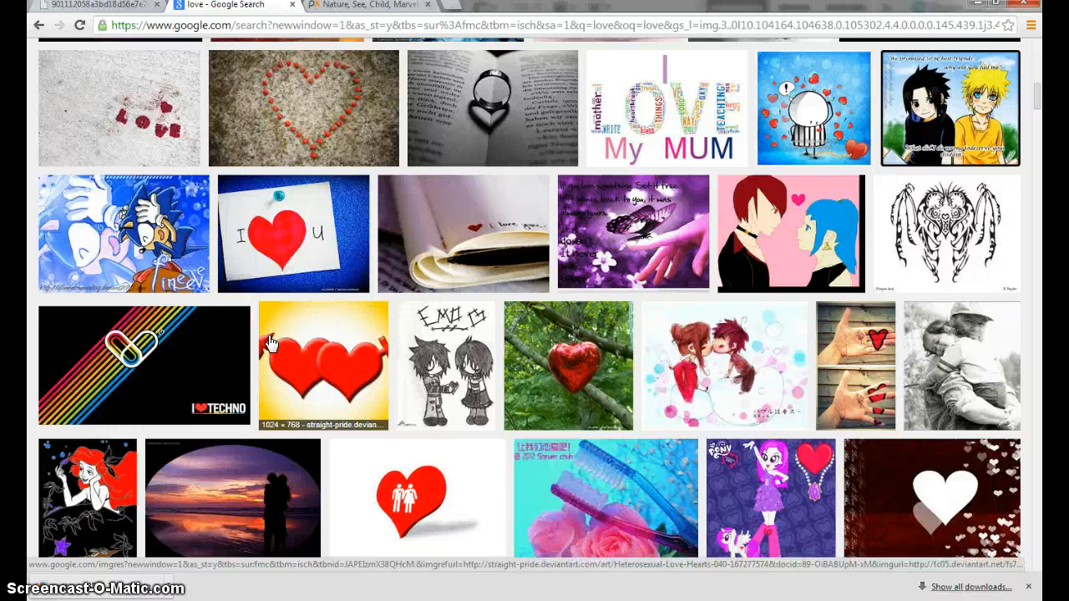
scroll(271, 342, "down", 8)
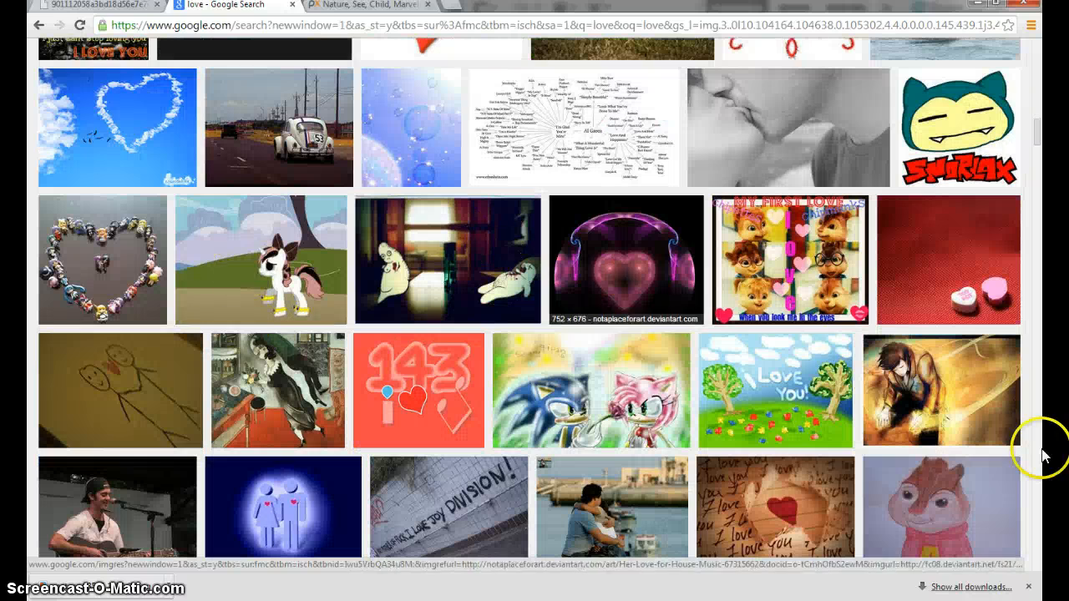
left_click_drag(1041, 131, 1038, 32)
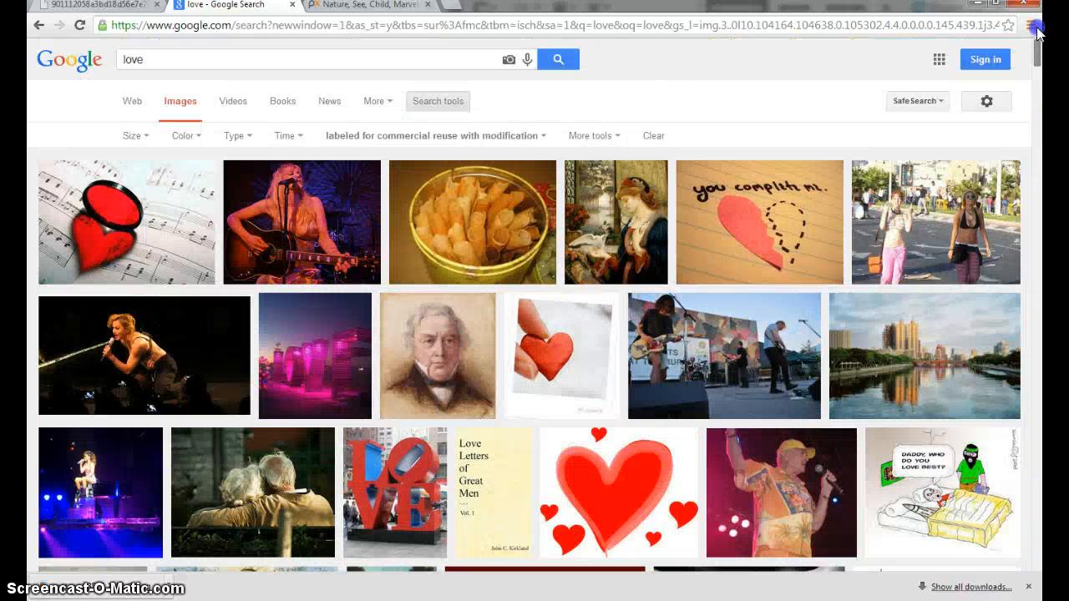
Search Google Images for "key" with the commercial reuse with modification filter kept.
double_click(134, 60)
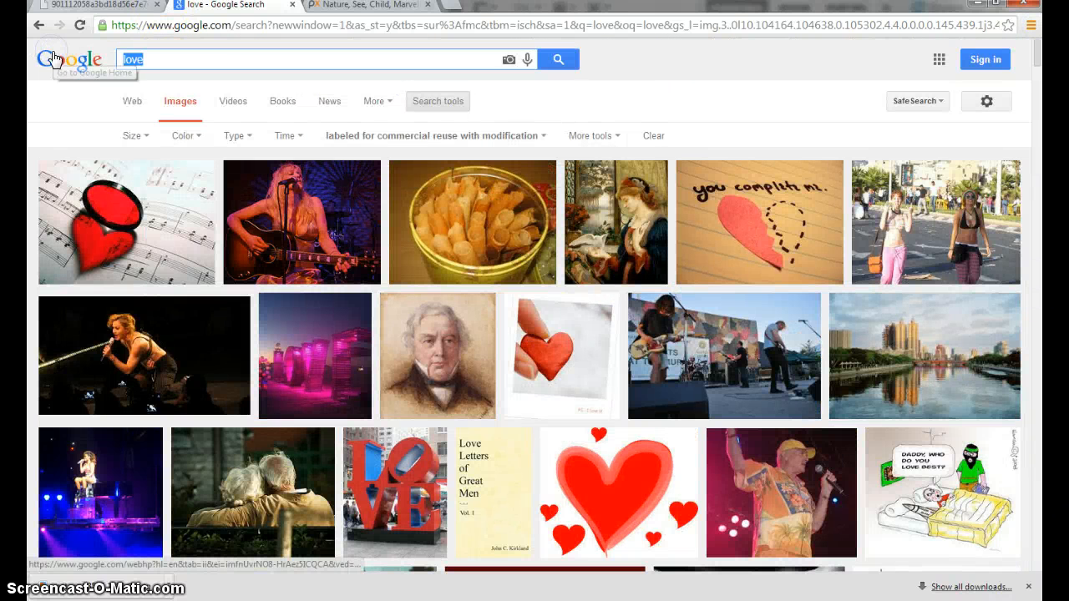
type("key")
key("Return")
left_click(126, 77)
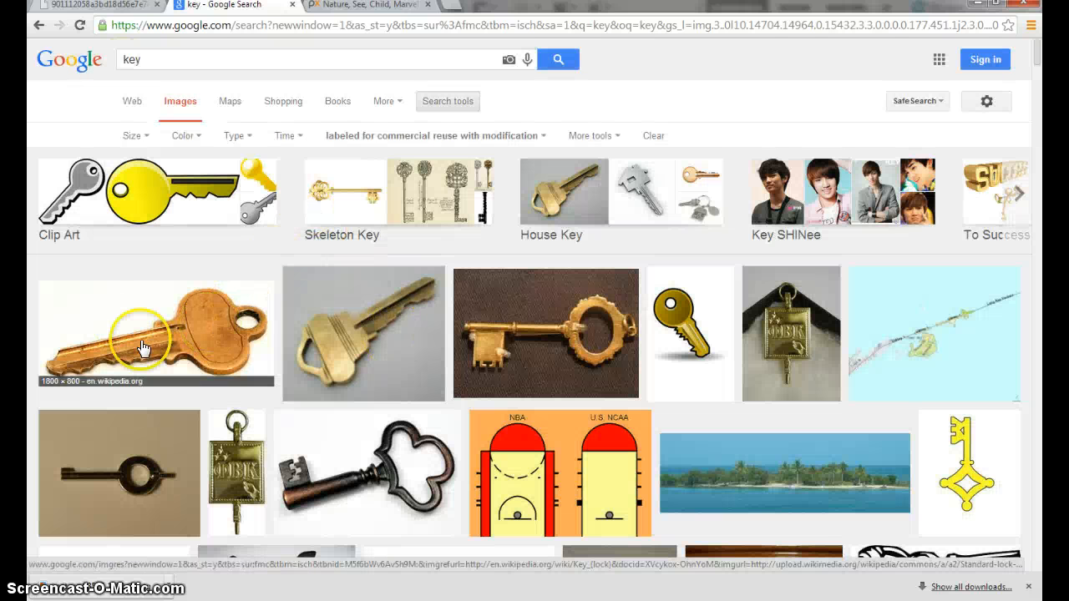
Preview the dark ornate key with the clover-shaped bow among the results and visit its Flickr page.
scroll(380, 351, "down", 2)
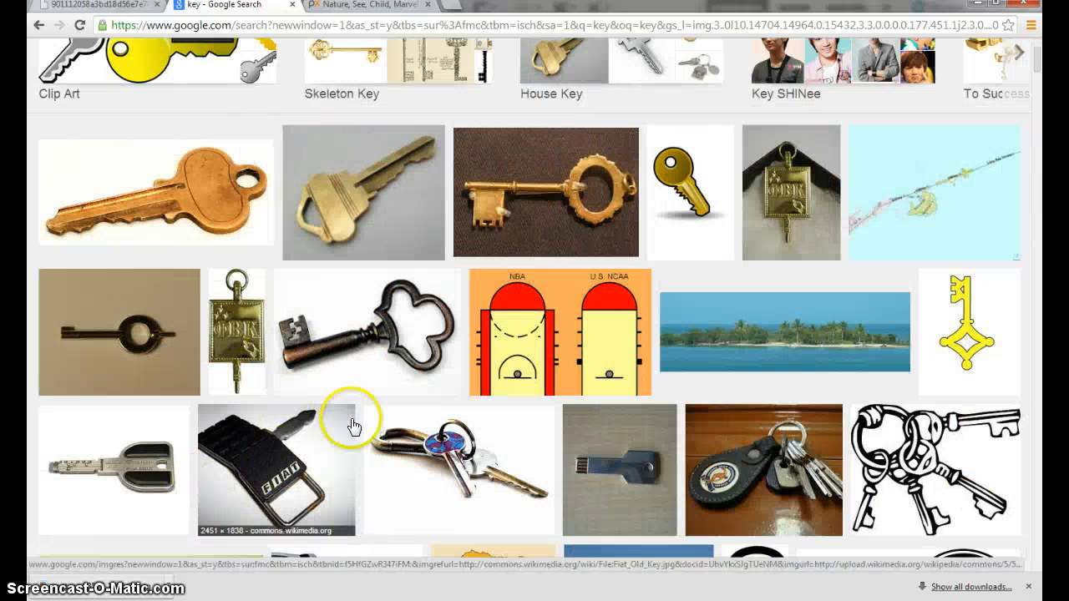
left_click(349, 334)
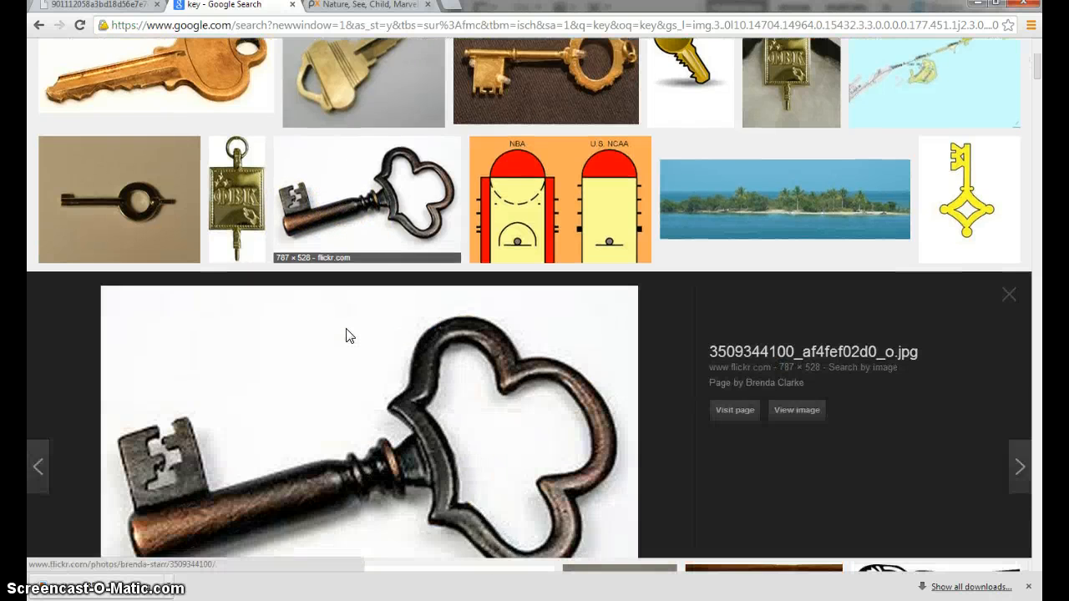
left_click(607, 291)
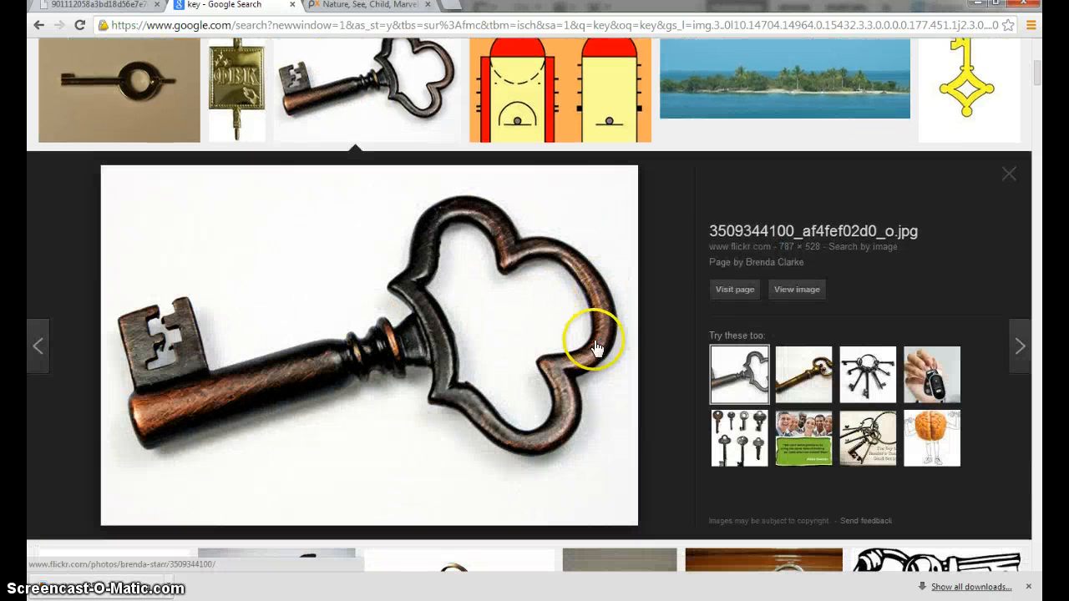
left_click(723, 289)
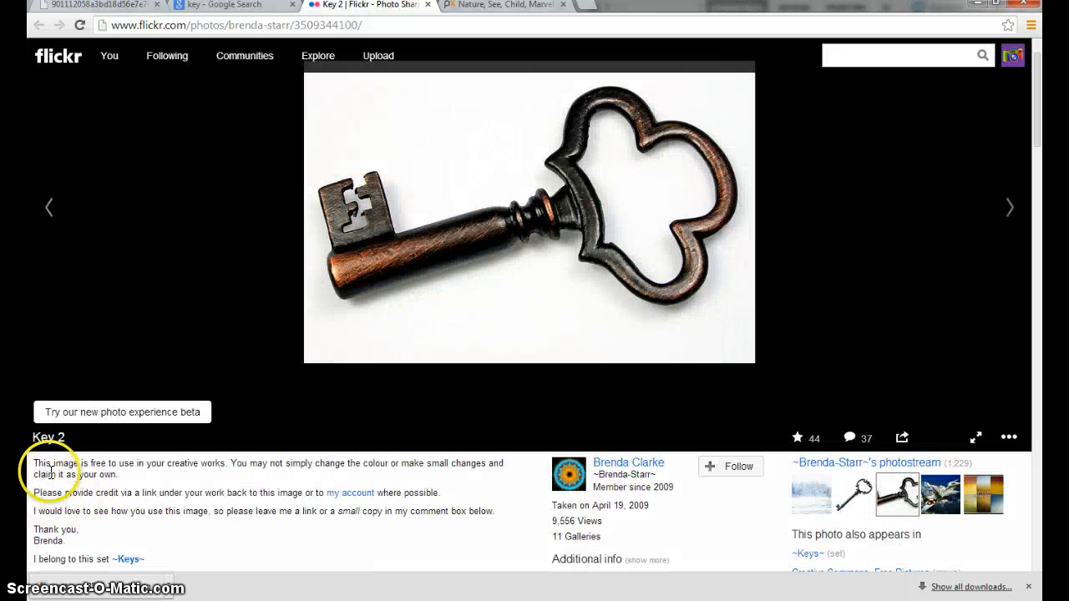
Read the usage and credit terms in the key photo's description on Flickr.
left_click_drag(35, 462, 219, 473)
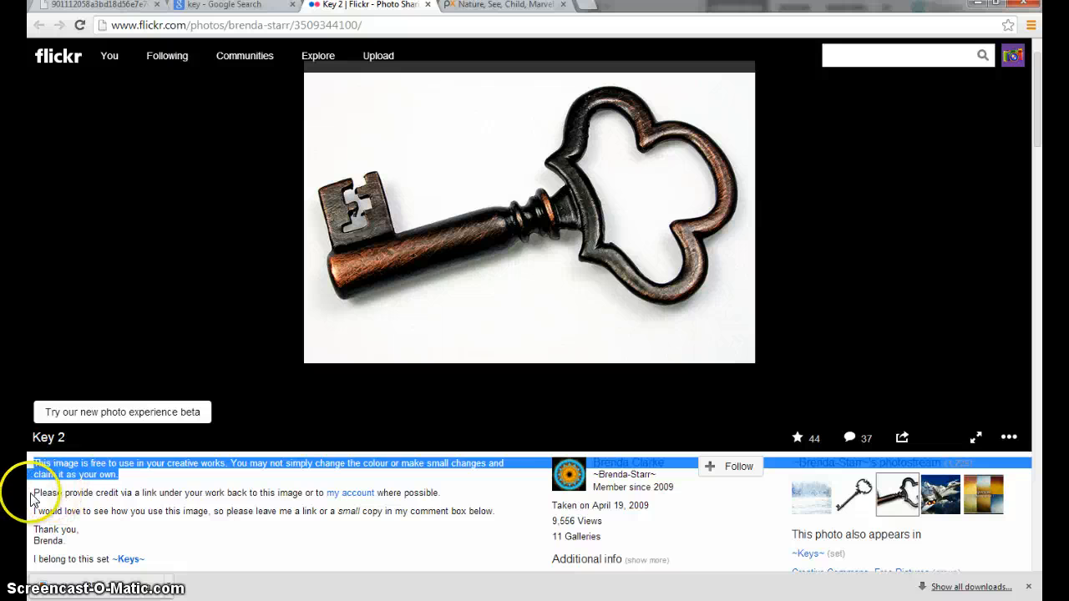
left_click_drag(40, 493, 276, 493)
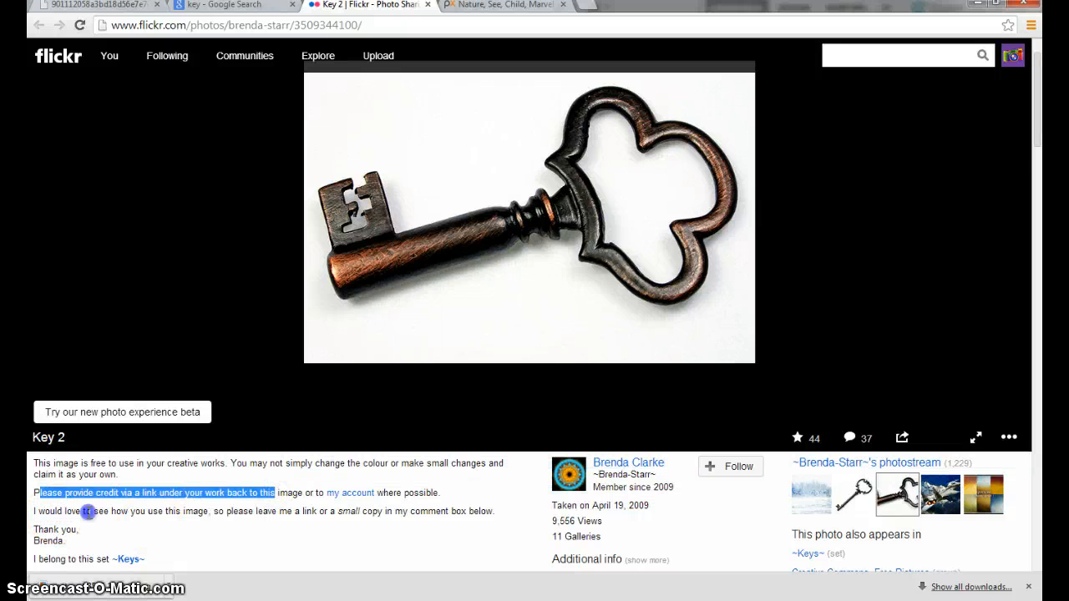
left_click_drag(57, 511, 207, 511)
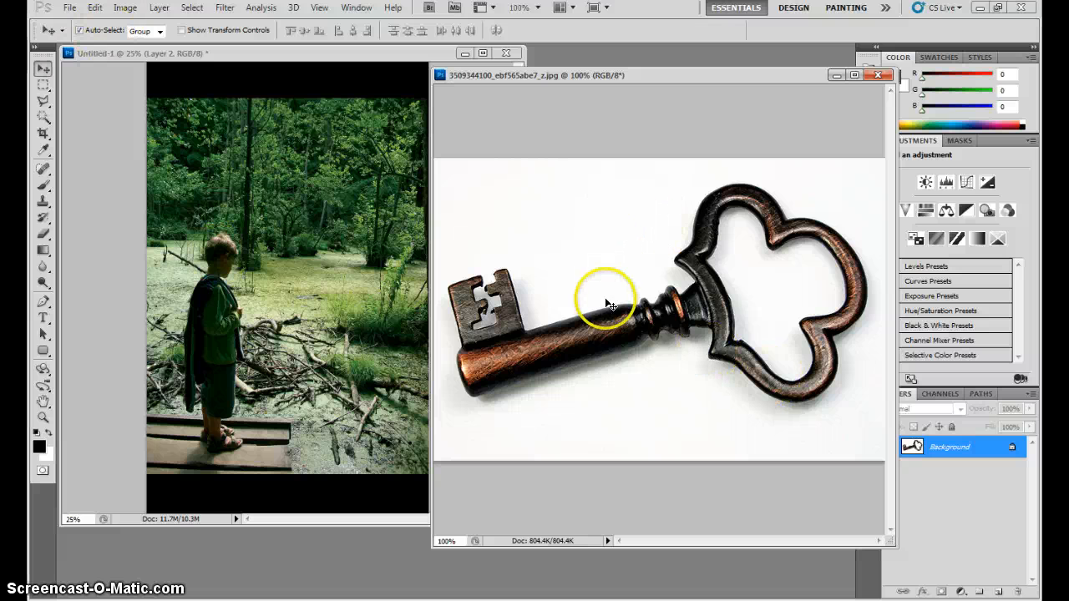
Copy the opened key image into the Photoshop cover document, move its layer above the forest photo, and close the key image.
left_click_drag(491, 365, 345, 351)
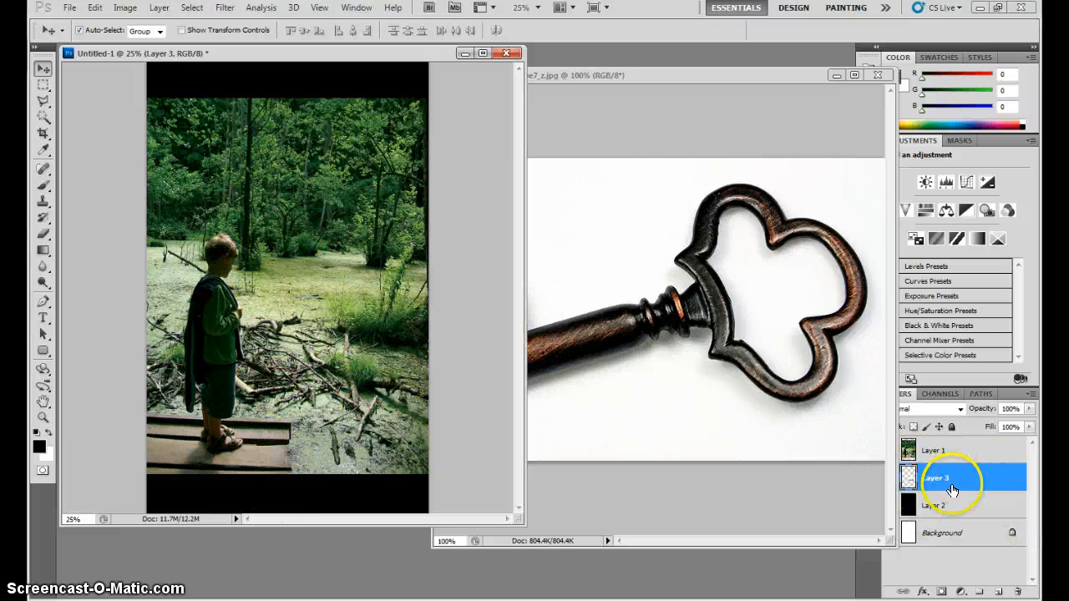
mouse_move(951, 484)
left_mouse_down()
mouse_move(950, 457)
mouse_move(949, 482)
left_mouse_up()
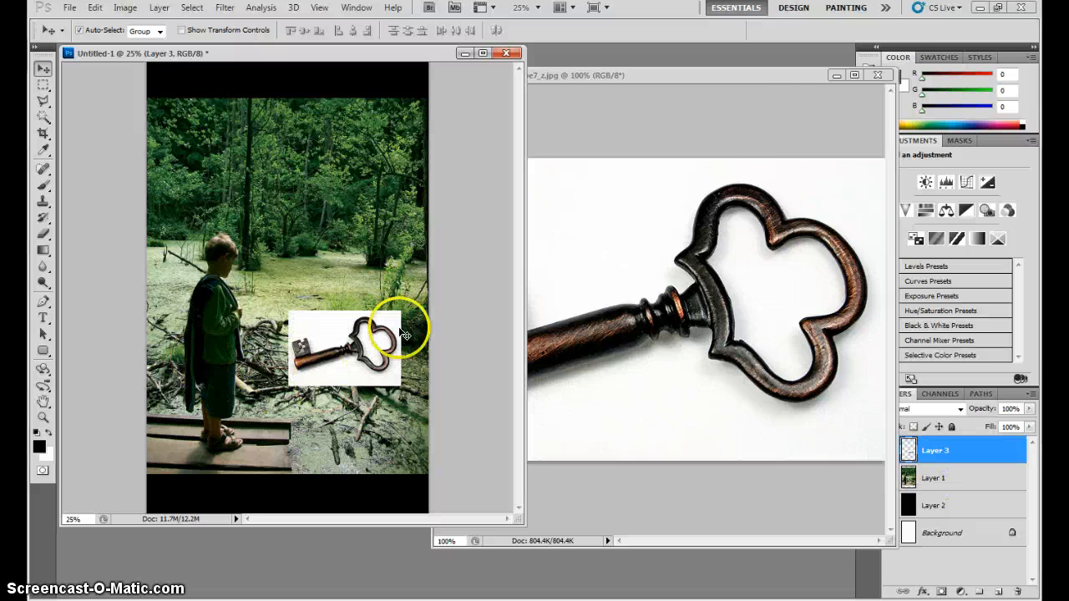
left_click(877, 74)
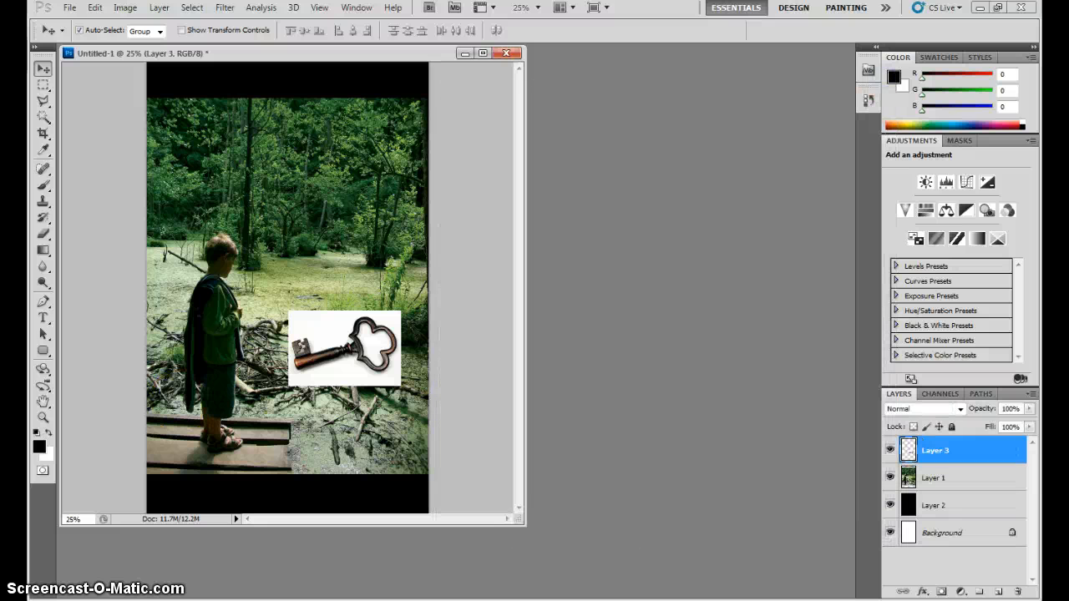
Delete the white background around and inside the key with the Magic Wand, and place the key over the boardwalk's lower end.
left_click(43, 117)
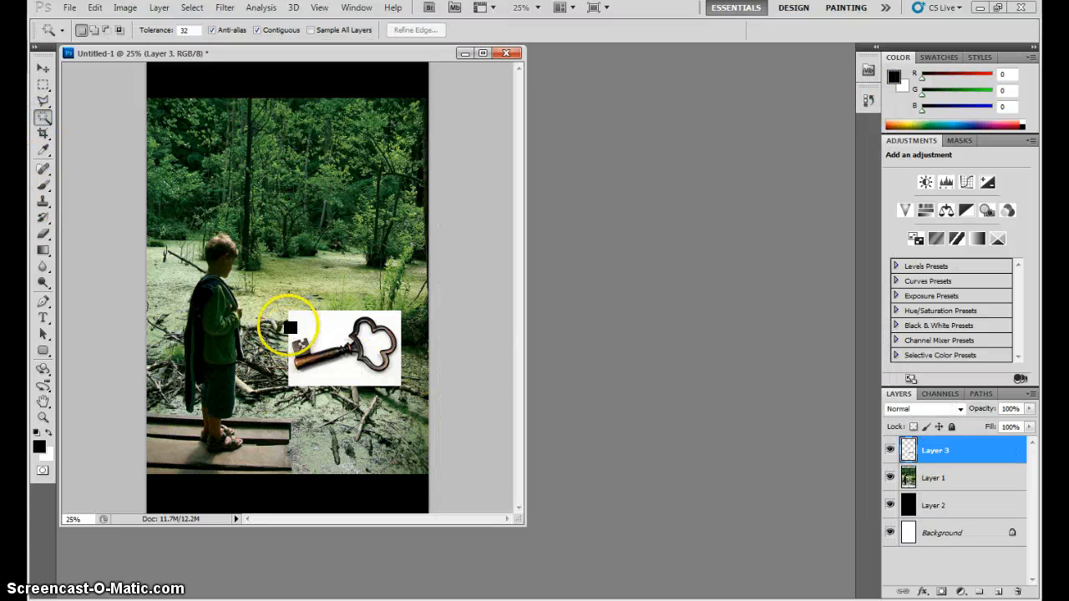
left_click(319, 333)
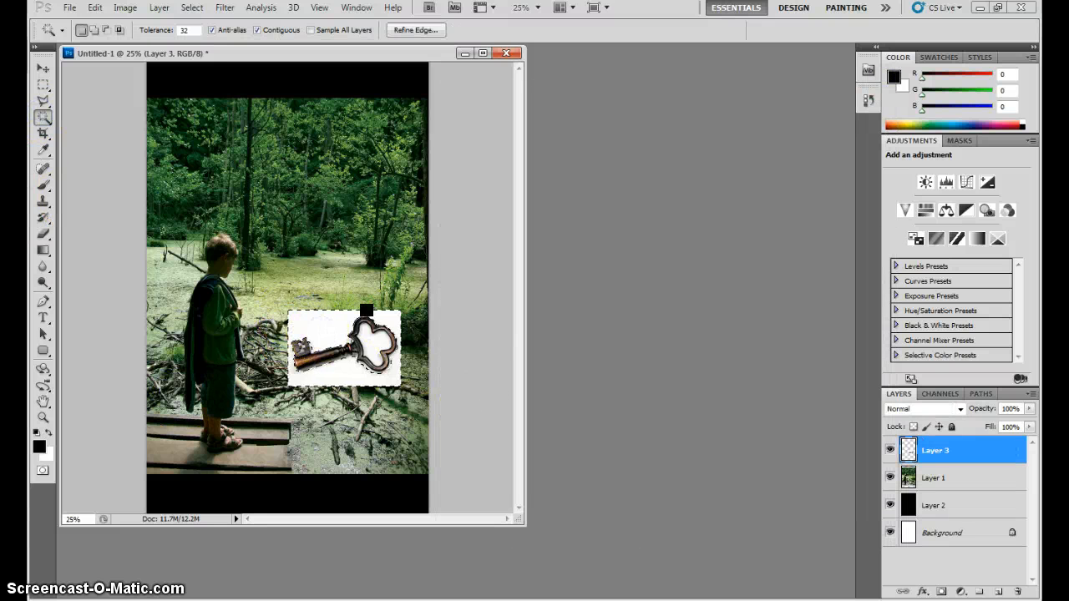
key("Delete")
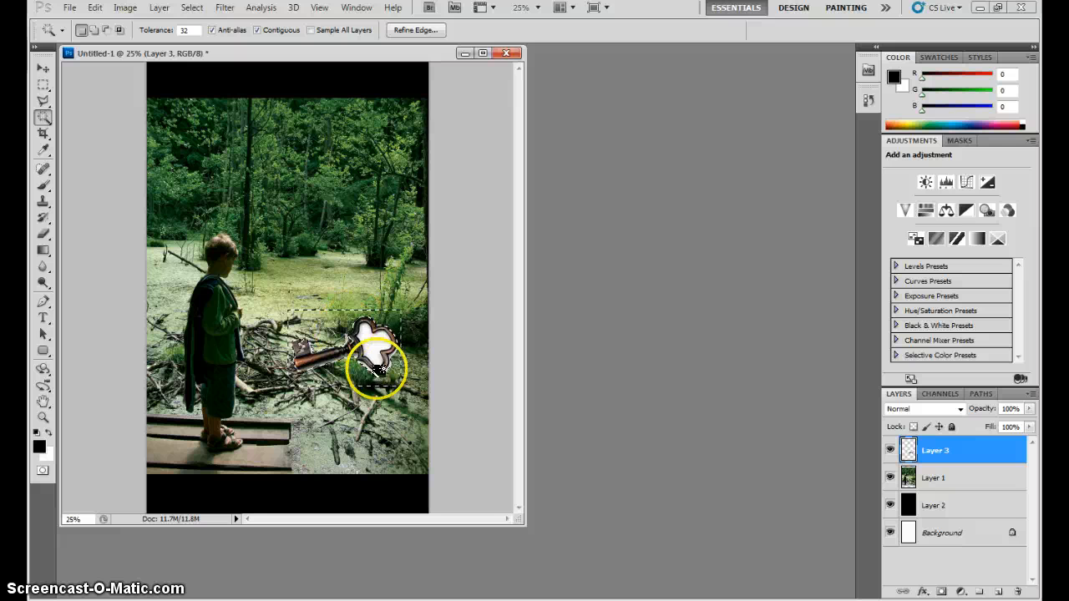
left_click(374, 343)
key("Delete")
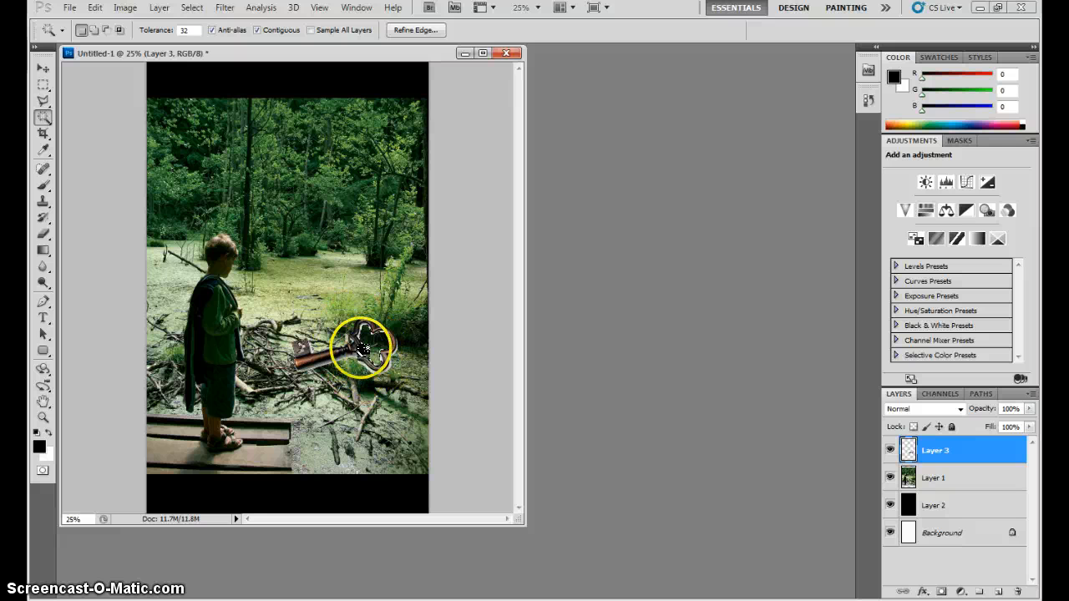
left_click(41, 71)
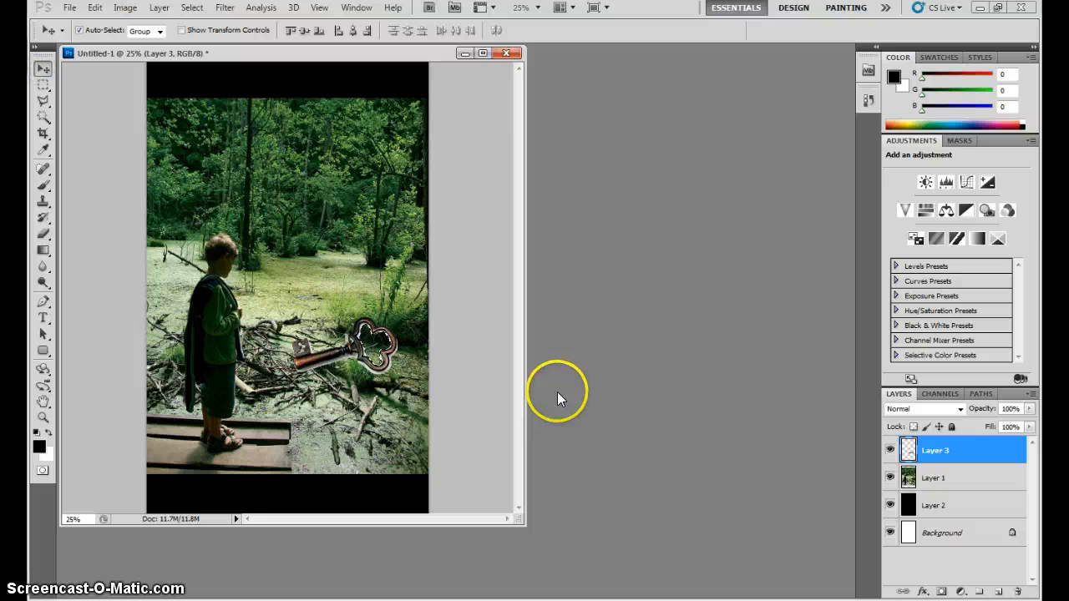
key("ctrl+d")
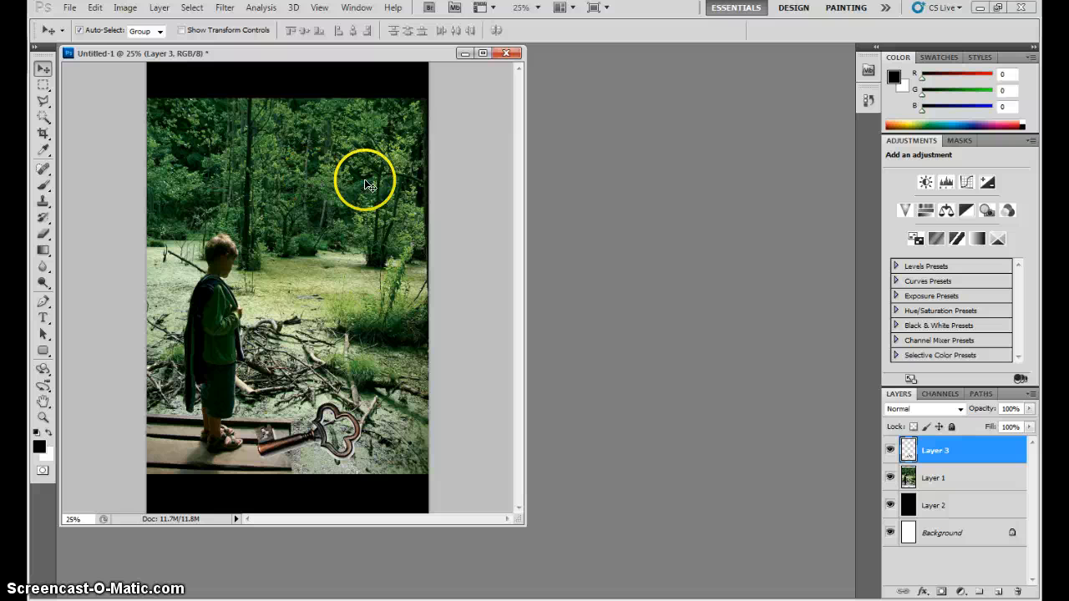
Add a Gradient Overlay effect to the forest photo layer.
left_click(367, 184)
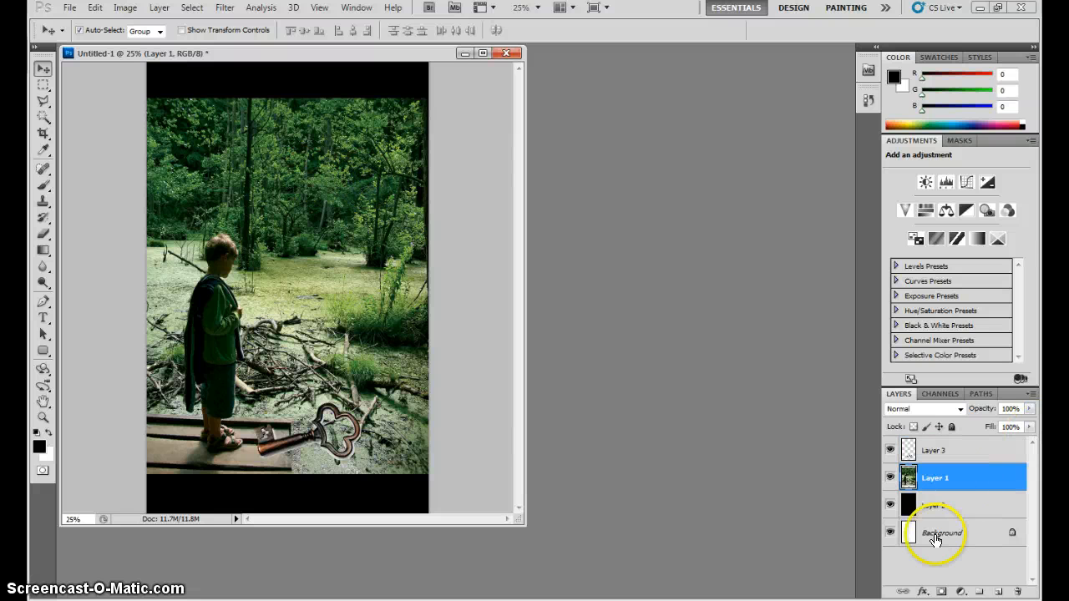
left_click(924, 593)
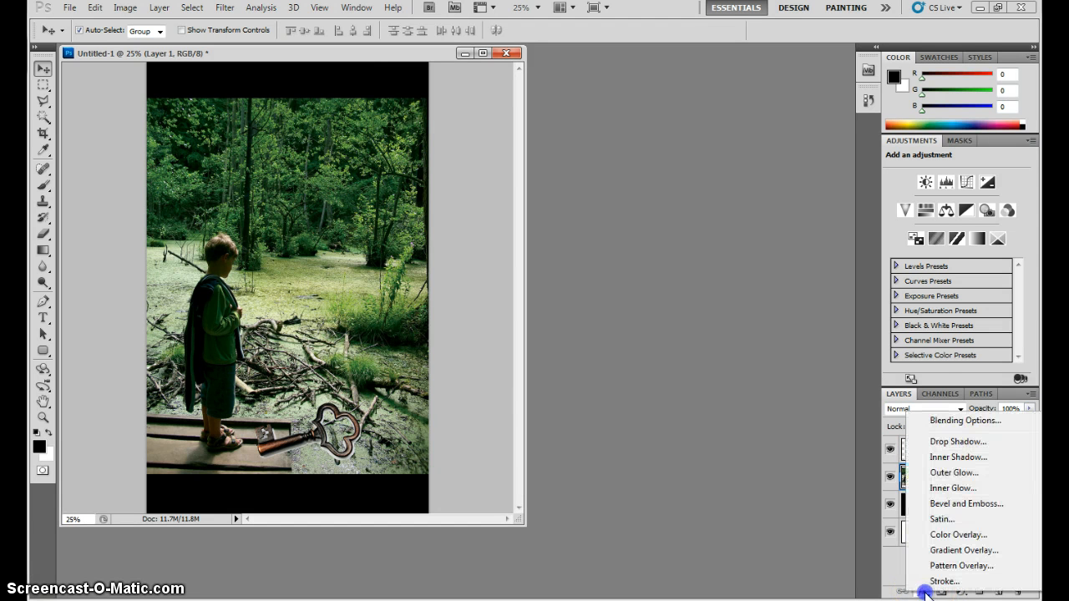
left_click(964, 549)
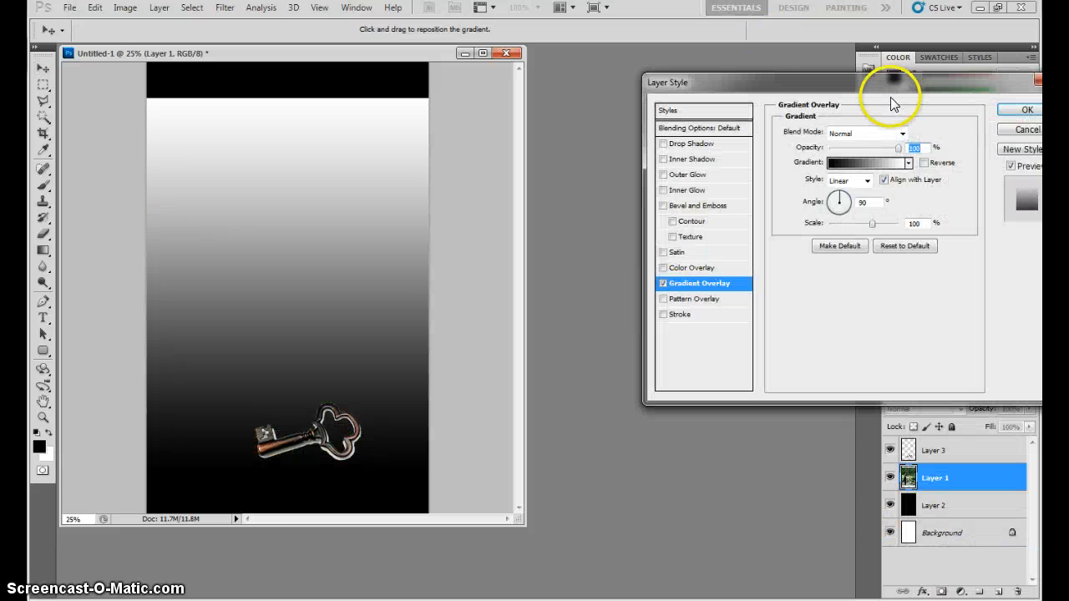
left_click(869, 162)
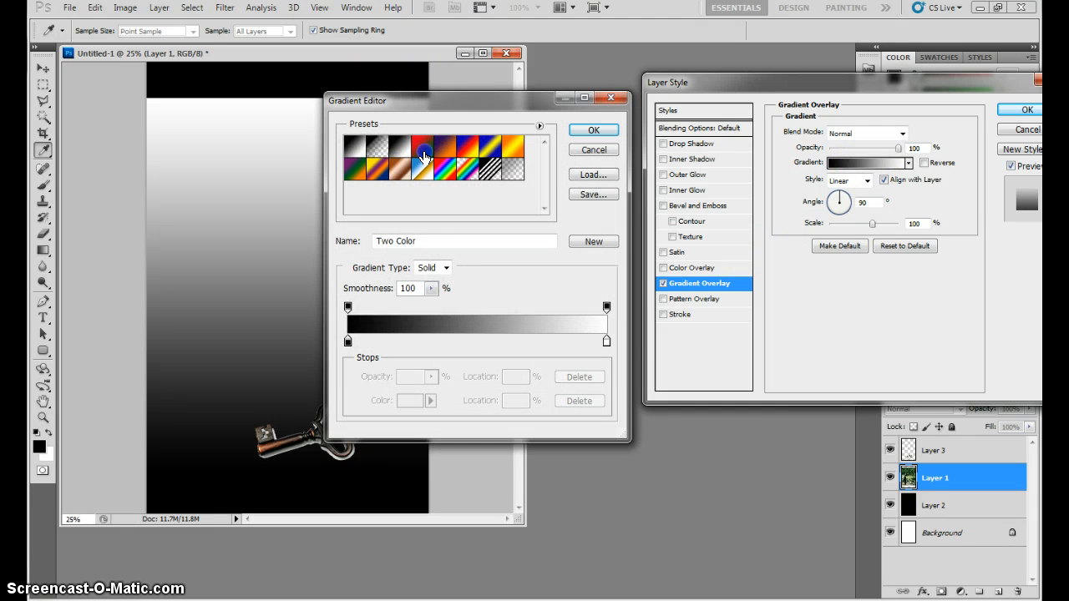
left_click(424, 157)
left_click(606, 340)
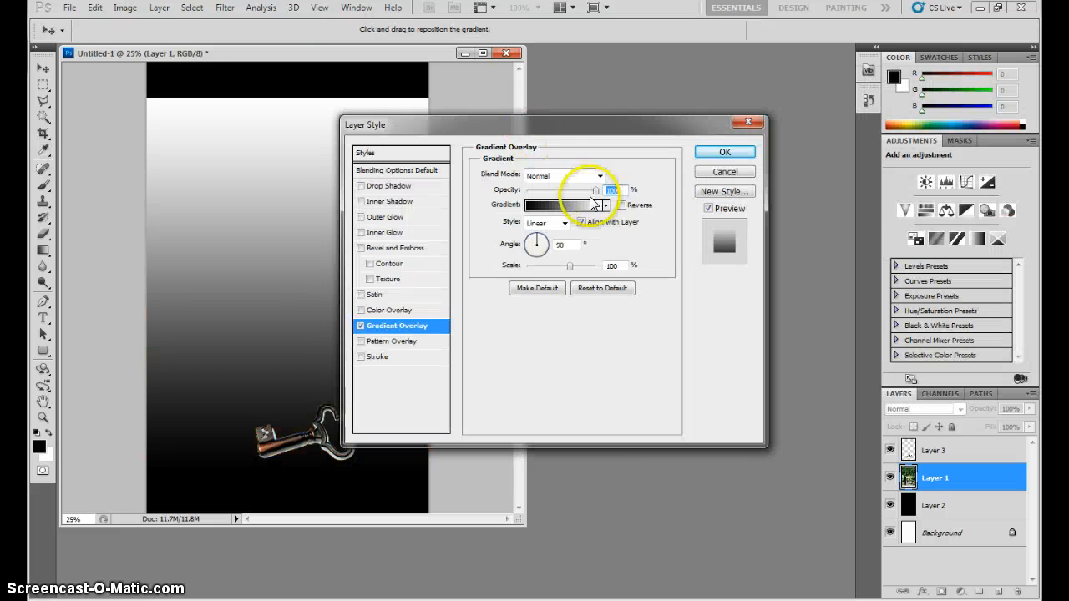
Set the overlay's gradient to the Red, Green preset and recolor its green end light yellow.
left_click(594, 200)
left_click(413, 147)
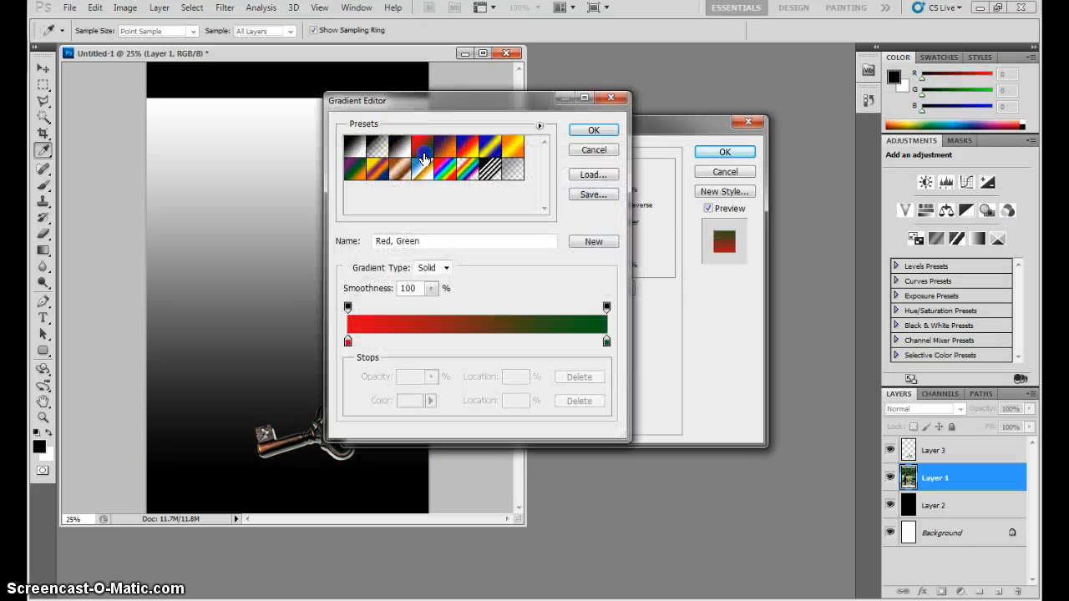
left_click(607, 344)
left_click(909, 124)
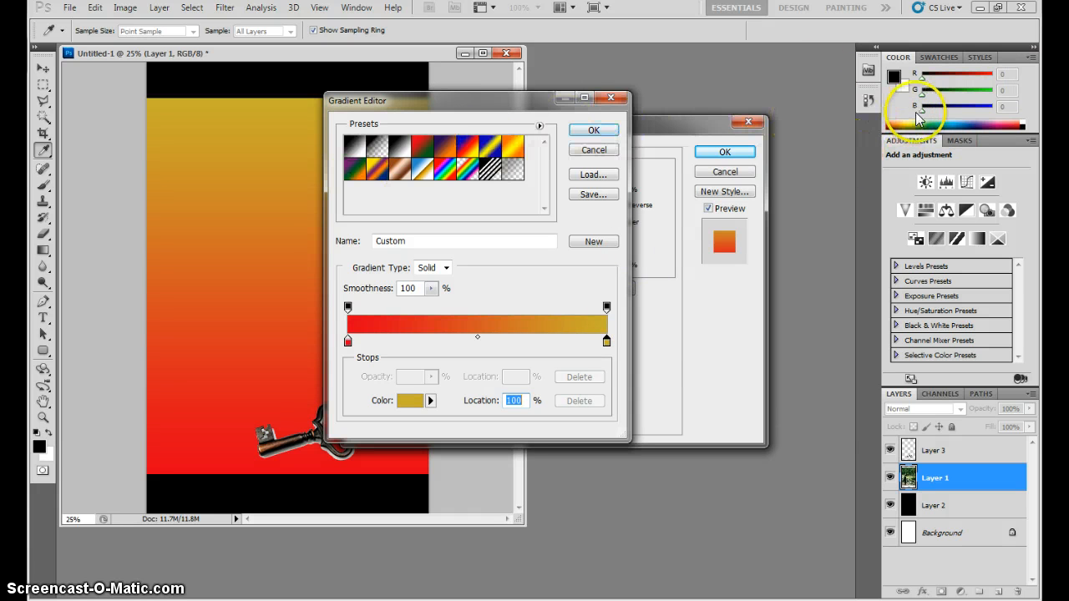
left_click(915, 122)
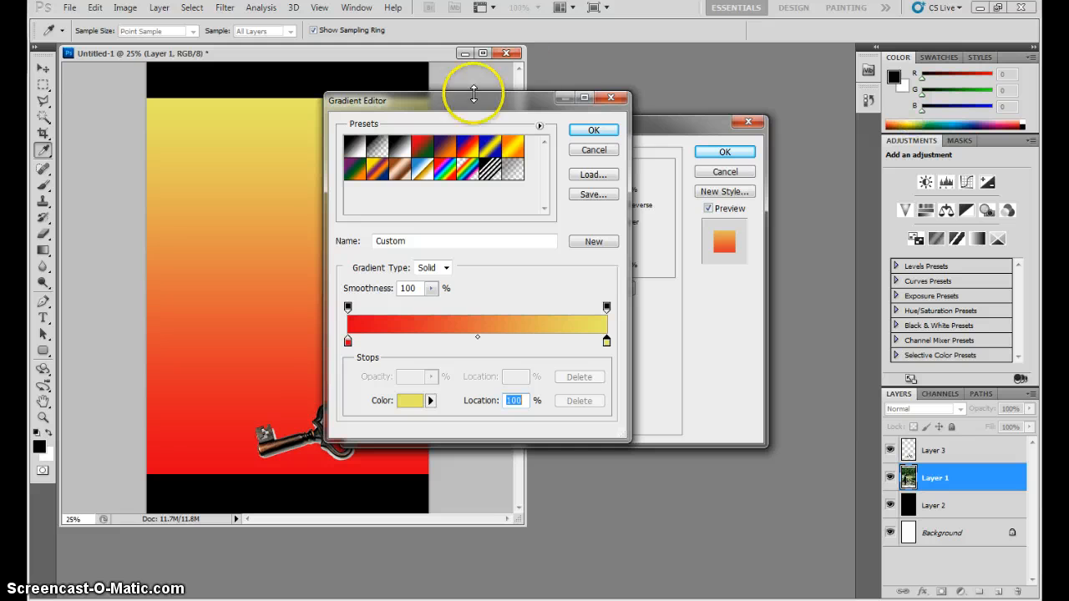
left_click(594, 131)
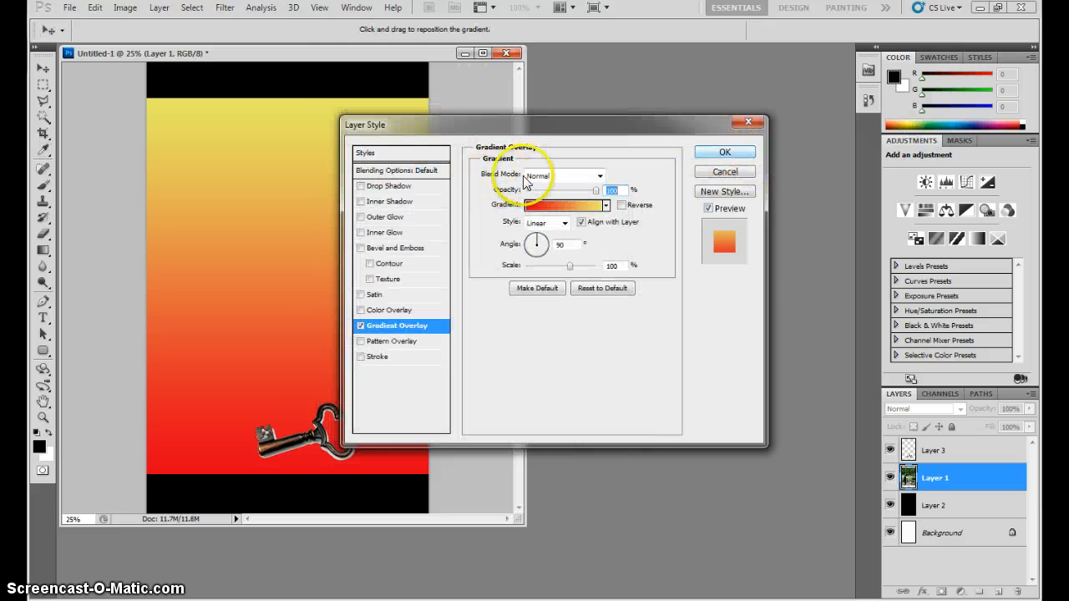
Apply the gradient overlay in Darken mode at 54% opacity and lower the forest photo layer's opacity to 68%.
left_click(566, 192)
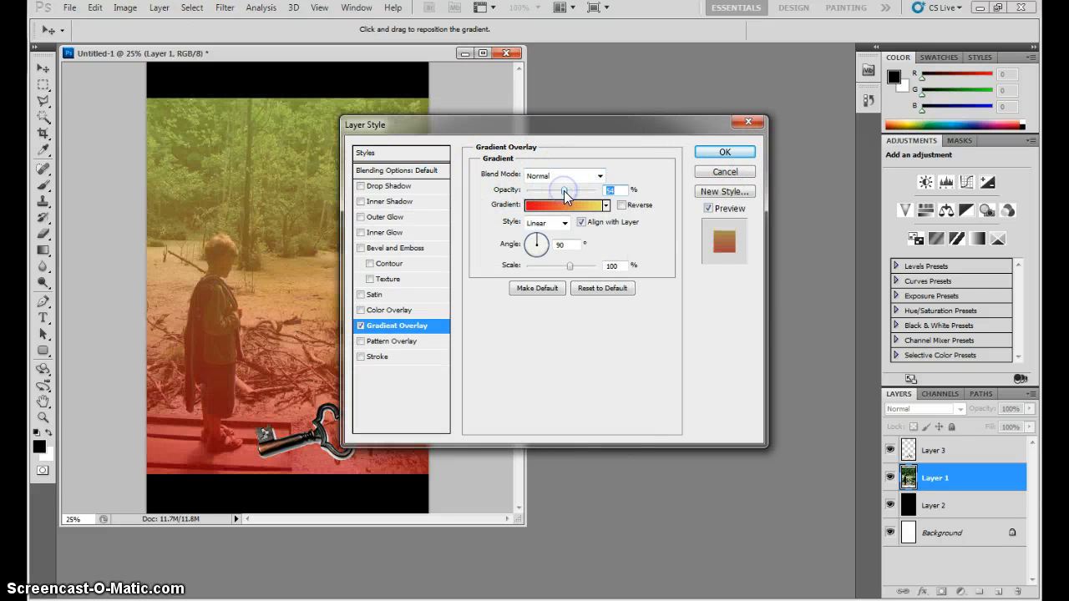
left_click(543, 178)
left_click(538, 189)
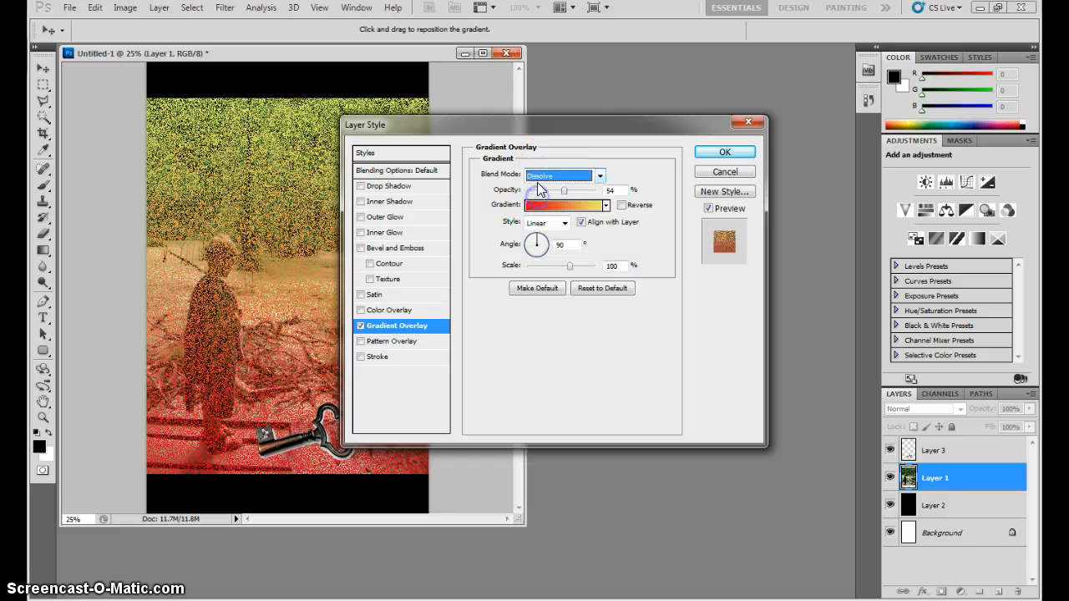
key("Down")
key("Up")
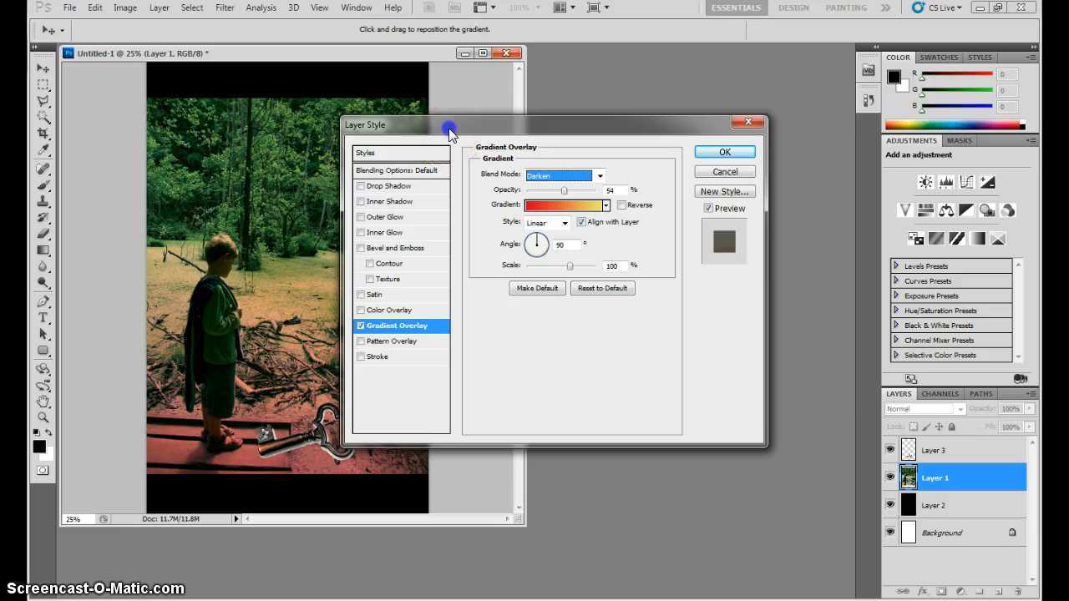
left_click_drag(446, 126, 540, 85)
left_click(816, 115)
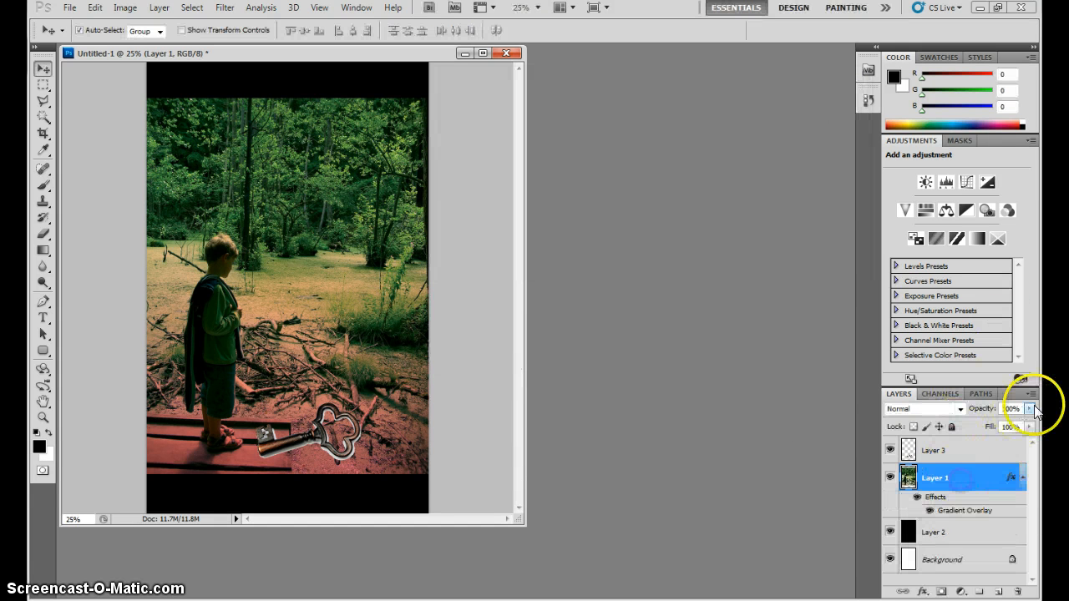
left_click(1031, 409)
mouse_move(1011, 424)
left_mouse_down()
mouse_move(996, 431)
mouse_move(1006, 427)
left_mouse_up()
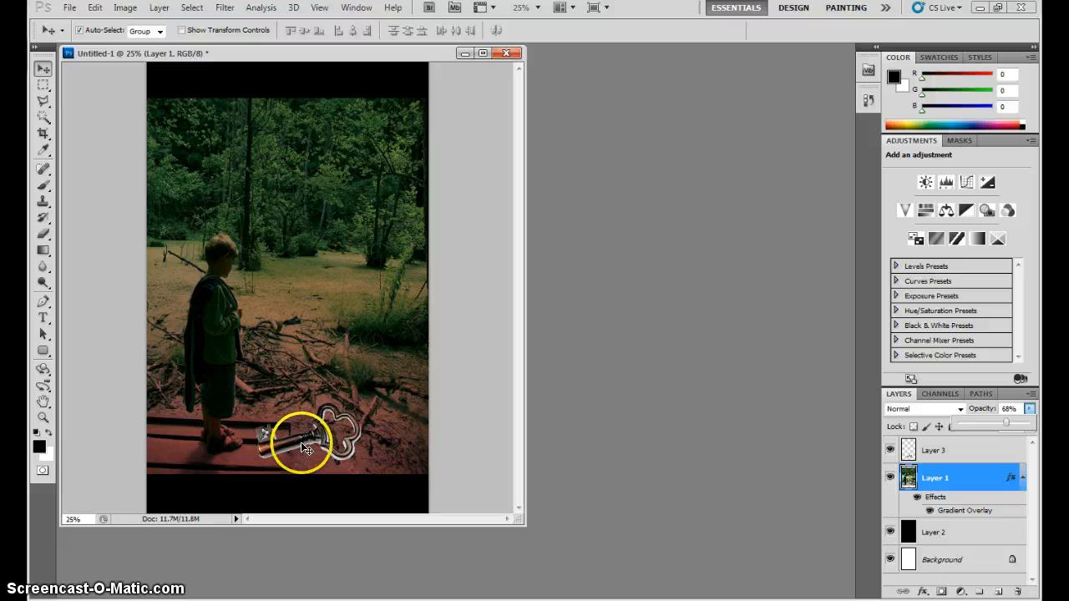
Enlarge the key to about 189%, rotate it about -78° so it stands nearly upright, and move it to the cover's upper part.
left_click_drag(305, 449, 281, 436)
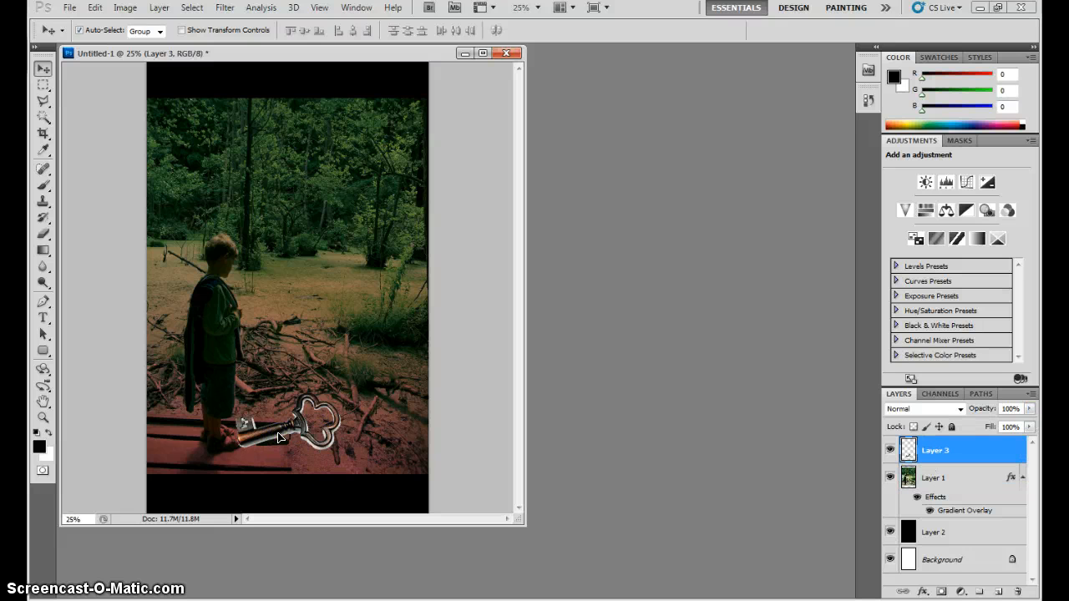
key("ctrl+t")
mouse_move(342, 395)
left_mouse_down()
mouse_move(397, 363)
mouse_move(309, 290)
mouse_move(257, 292)
left_mouse_up()
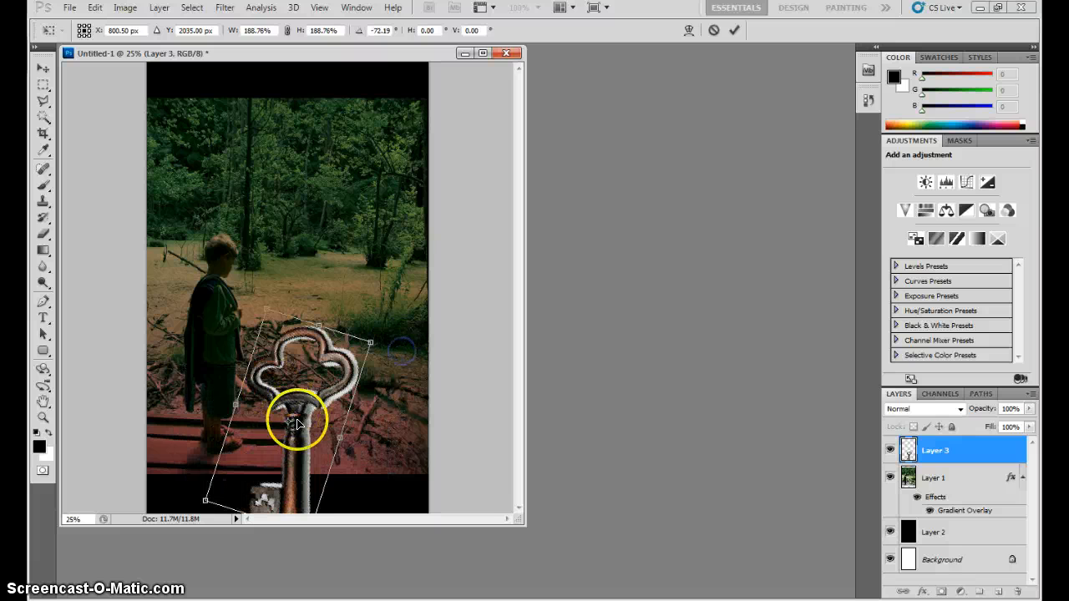
left_click_drag(297, 424, 290, 122)
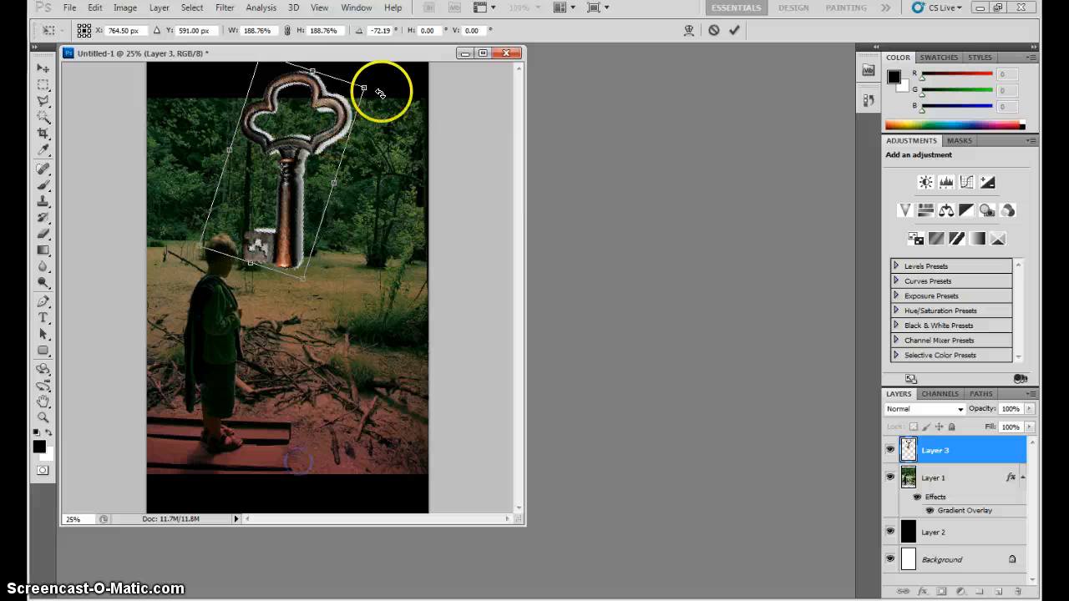
left_click_drag(379, 83, 380, 83)
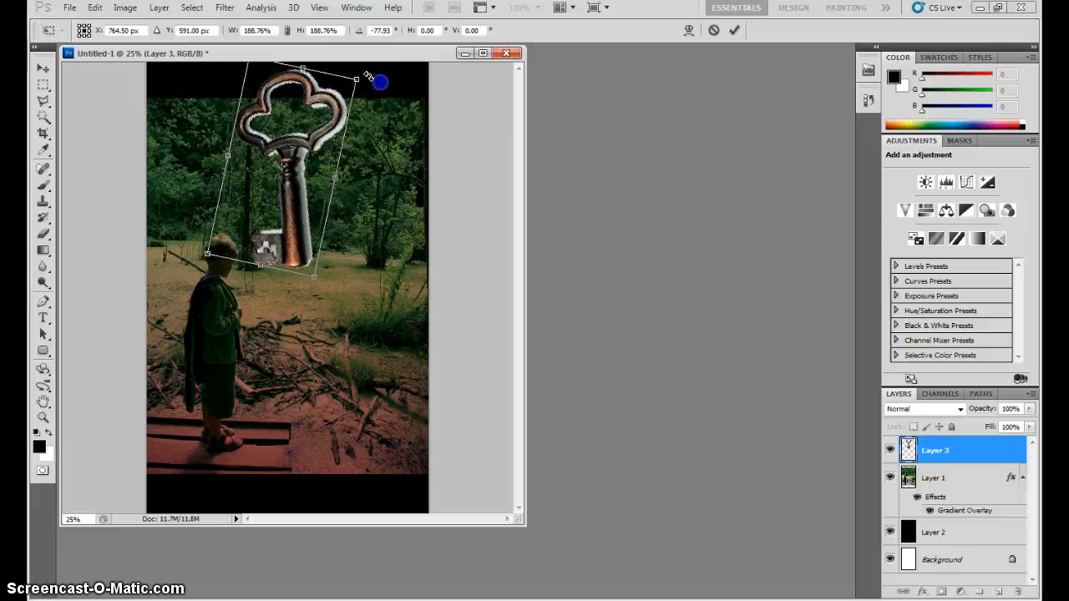
key("Return")
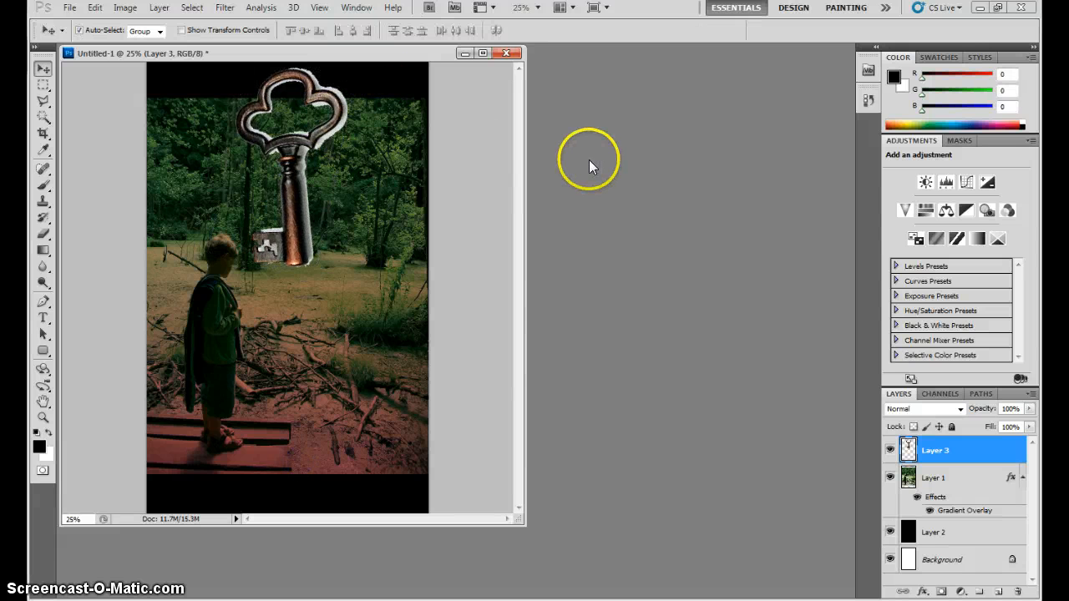
Scale the key down to about 77% and position it above the boy in the upper middle of the cover.
key("ctrl+t")
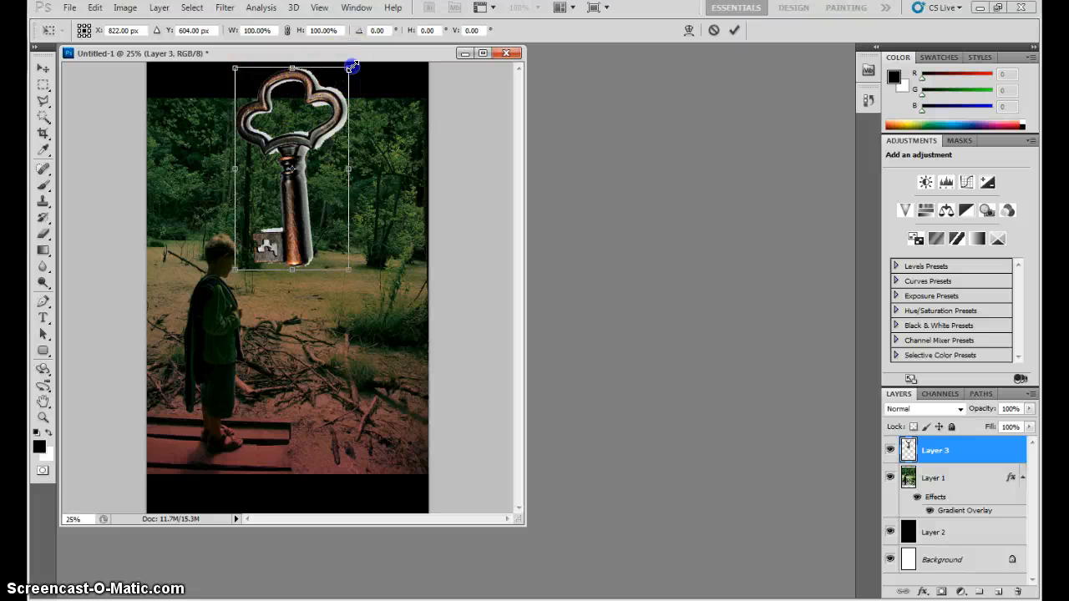
left_click_drag(352, 66, 338, 90)
left_click_drag(289, 207, 293, 192)
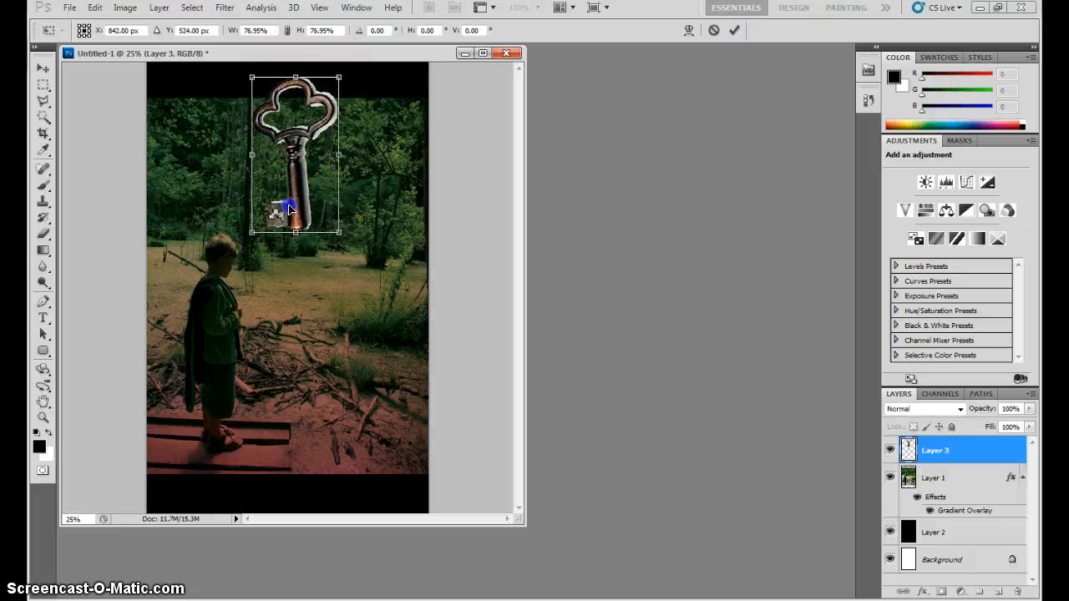
key("Return")
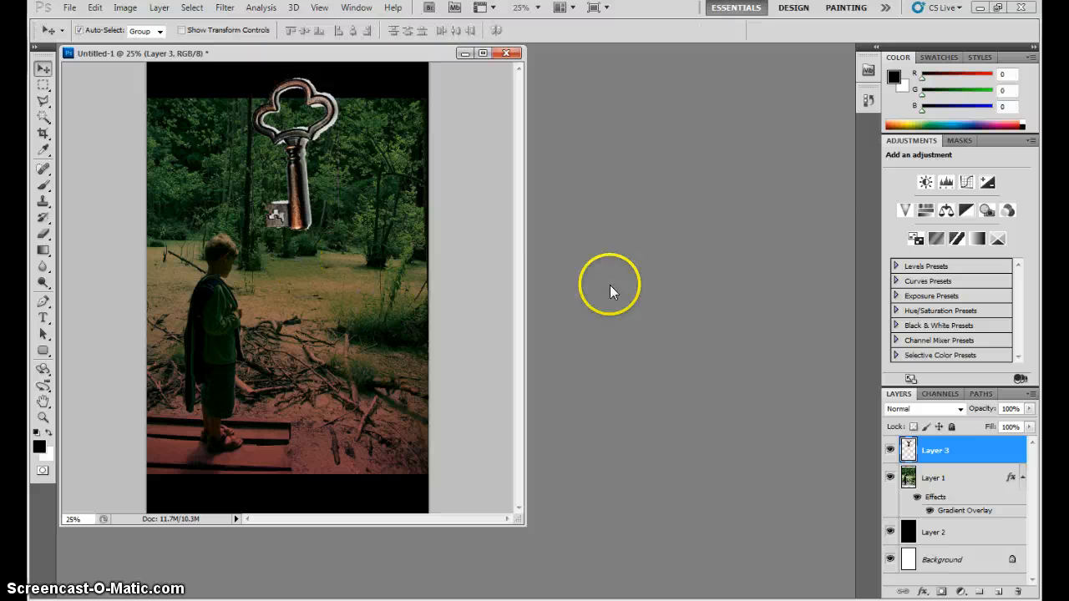
Add a Bevel and Emboss effect to the key layer with size 24 px and soften 1 px.
left_click(922, 591)
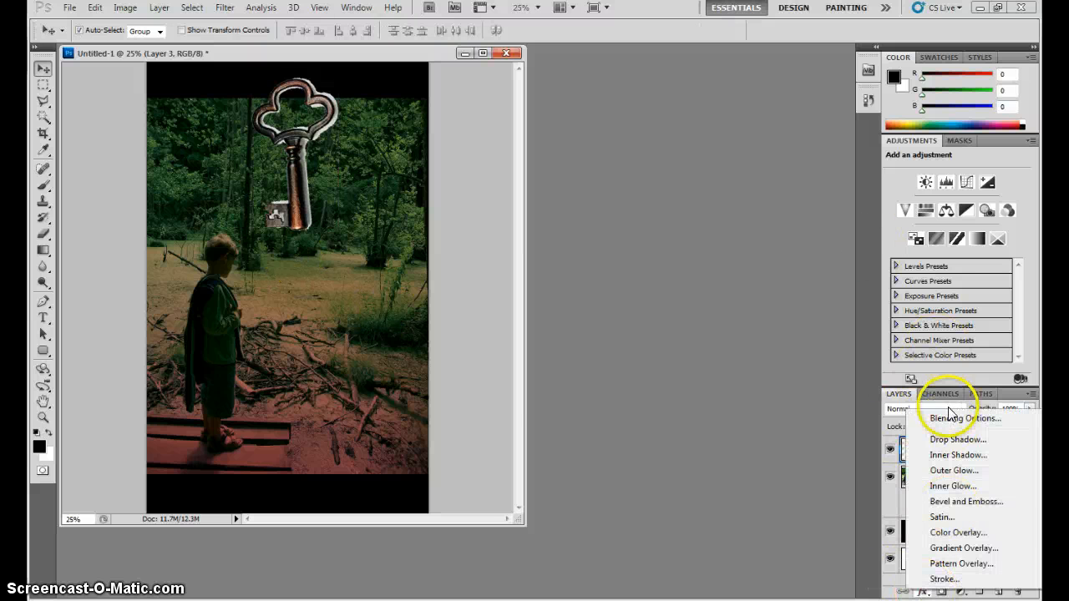
left_click(954, 503)
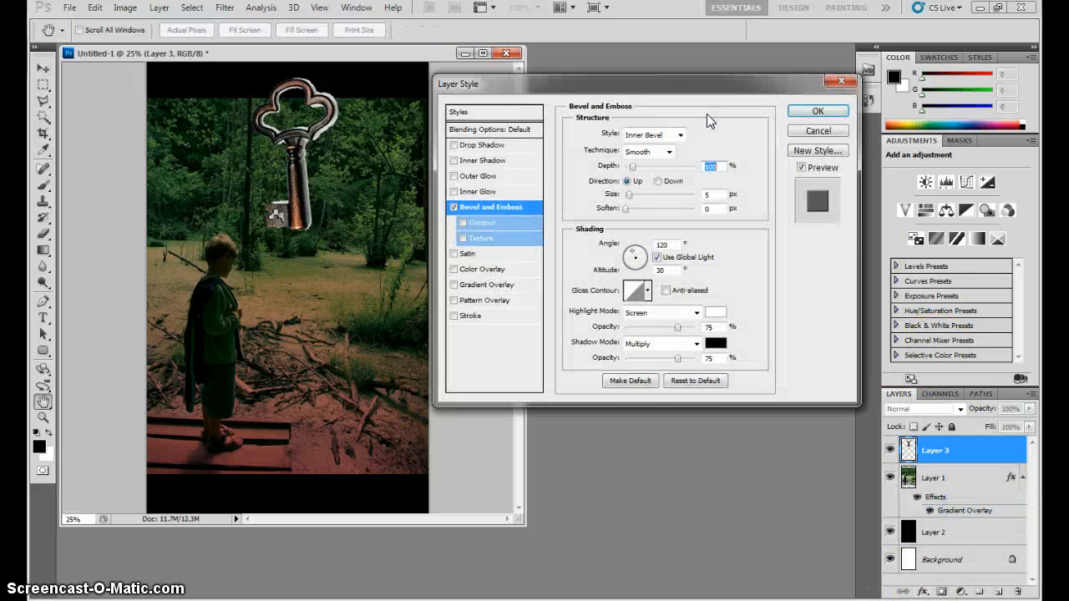
mouse_move(628, 193)
left_mouse_down()
mouse_move(639, 195)
mouse_move(630, 213)
left_mouse_up()
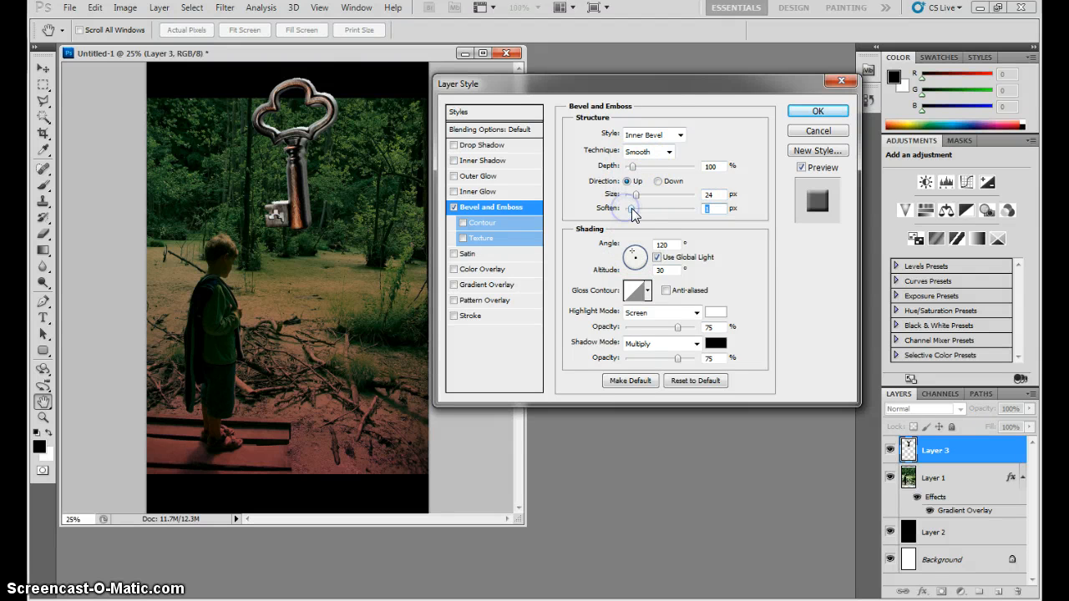
Compare the gloss contour presets on the key's bevel and apply the deep cove-shaped contour, fourth in the first row.
left_click(648, 289)
left_click(591, 322)
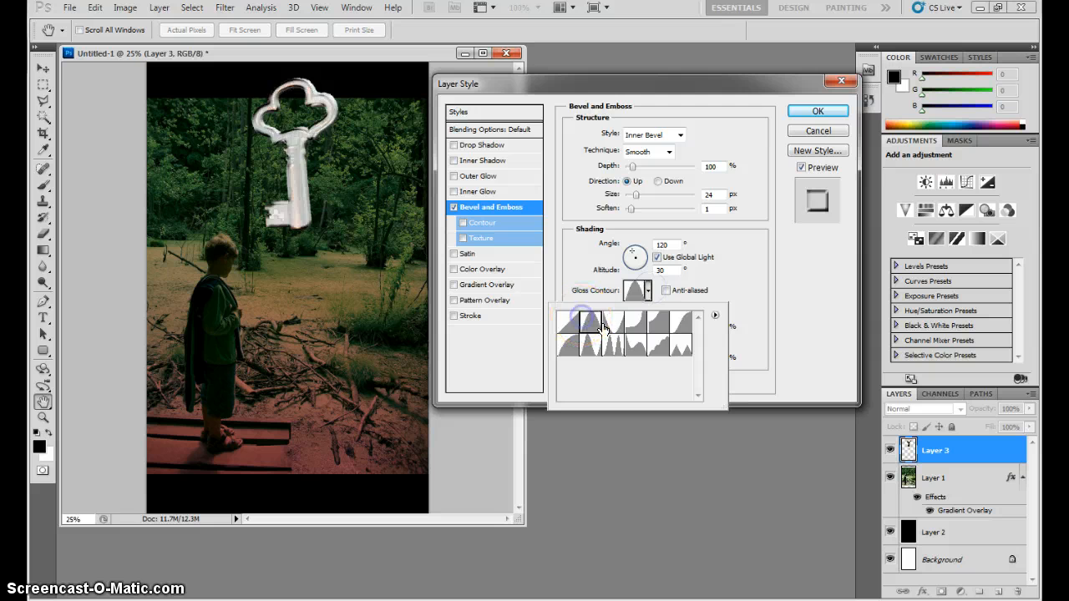
left_click(613, 322)
left_click(635, 327)
left_click(659, 325)
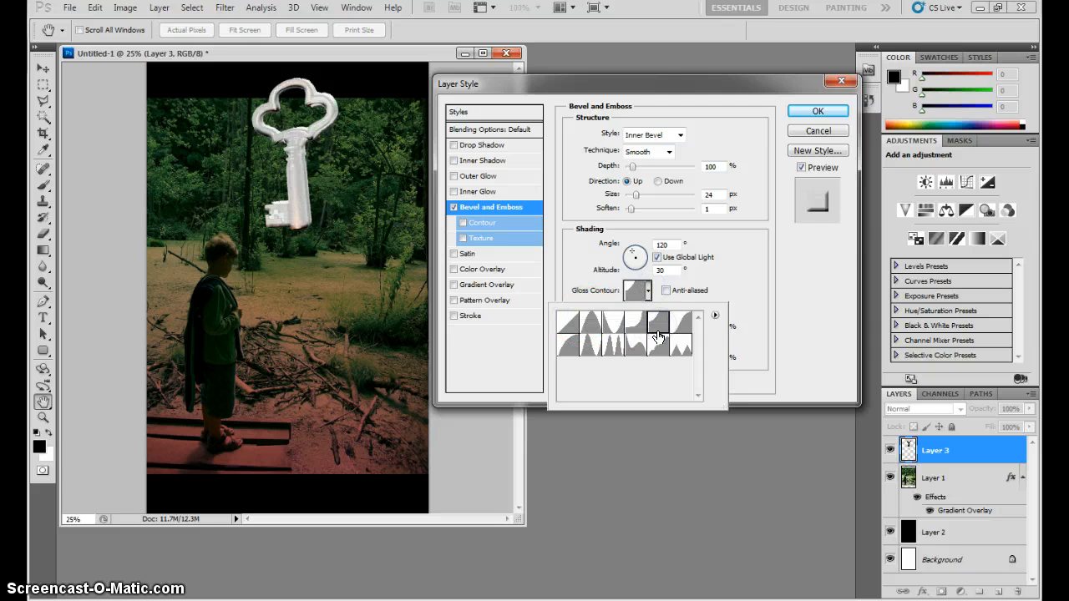
left_click(677, 347)
left_click(681, 325)
left_click(661, 344)
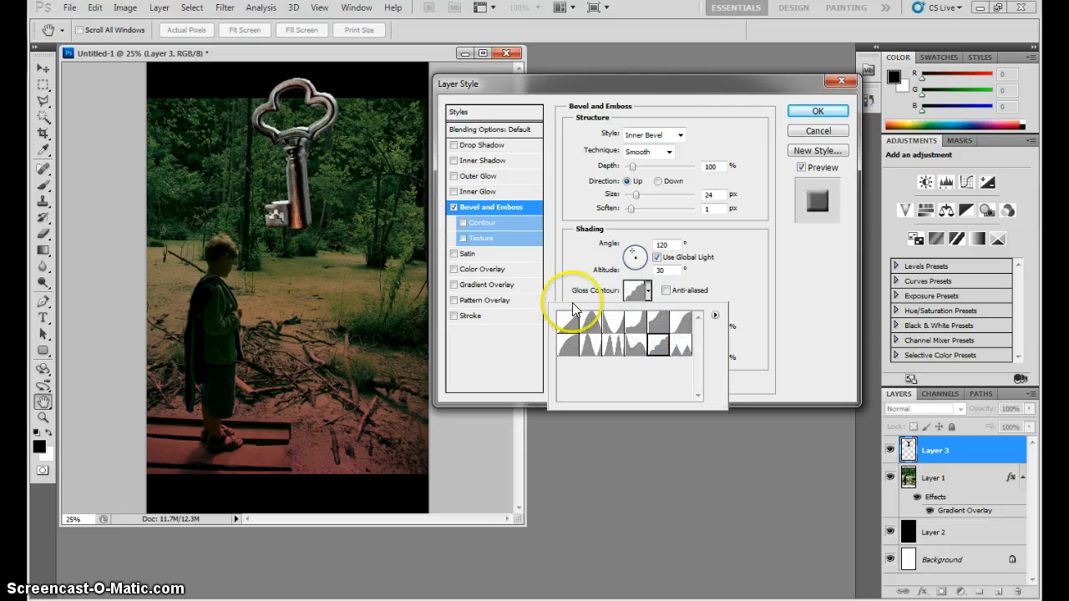
left_click(634, 345)
left_click(596, 345)
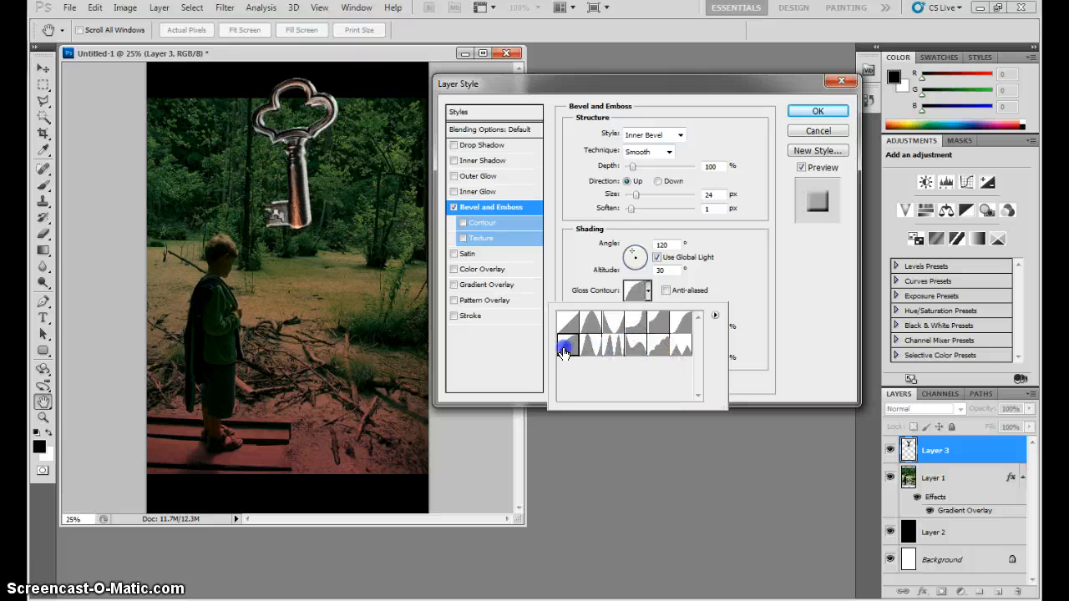
left_click(565, 349)
left_click(596, 346)
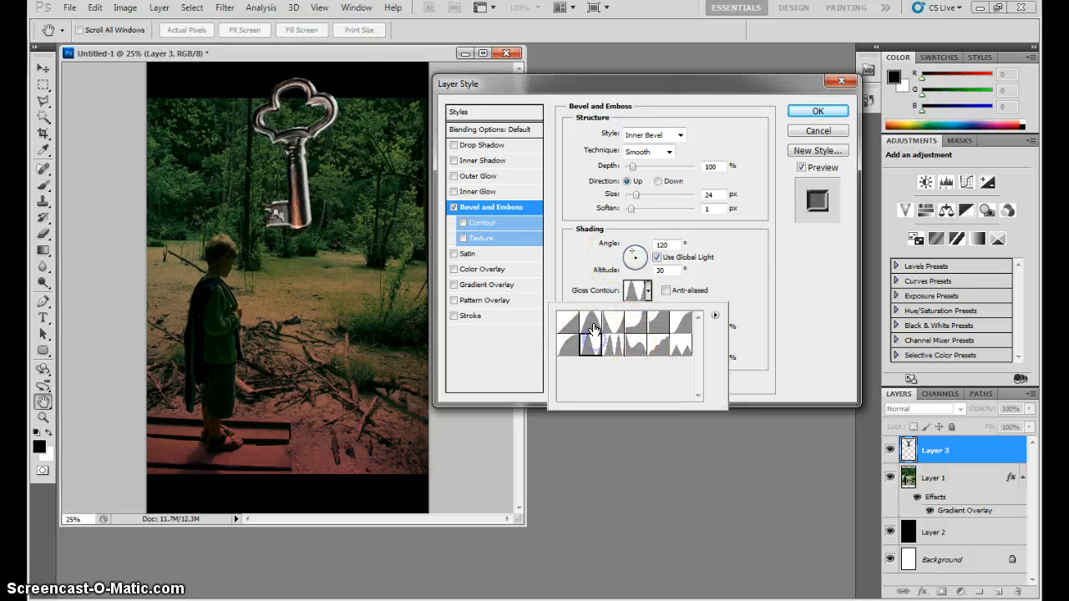
left_click(592, 325)
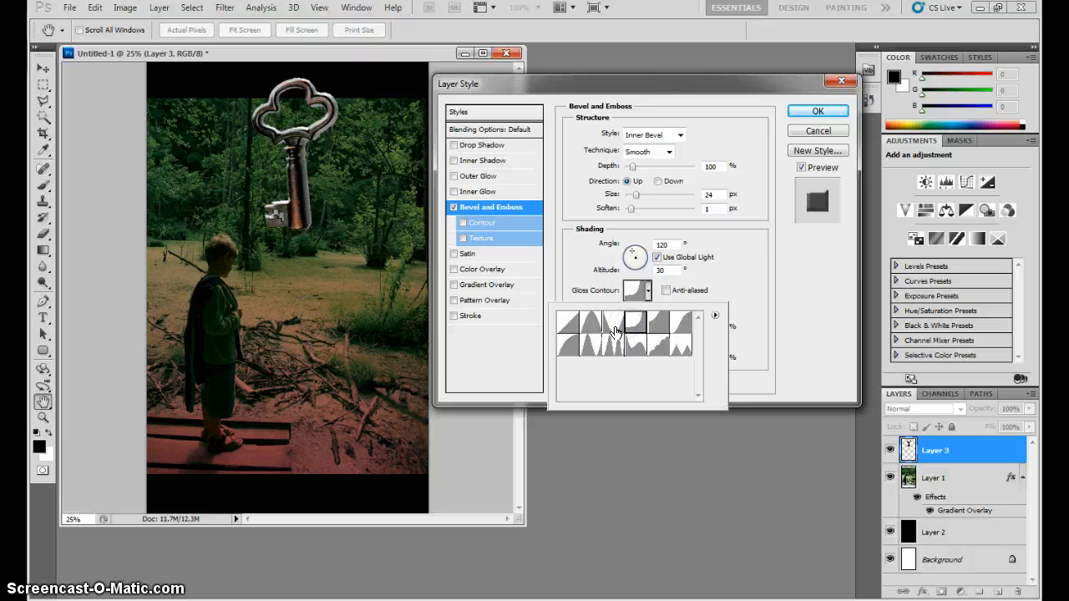
left_click(728, 118)
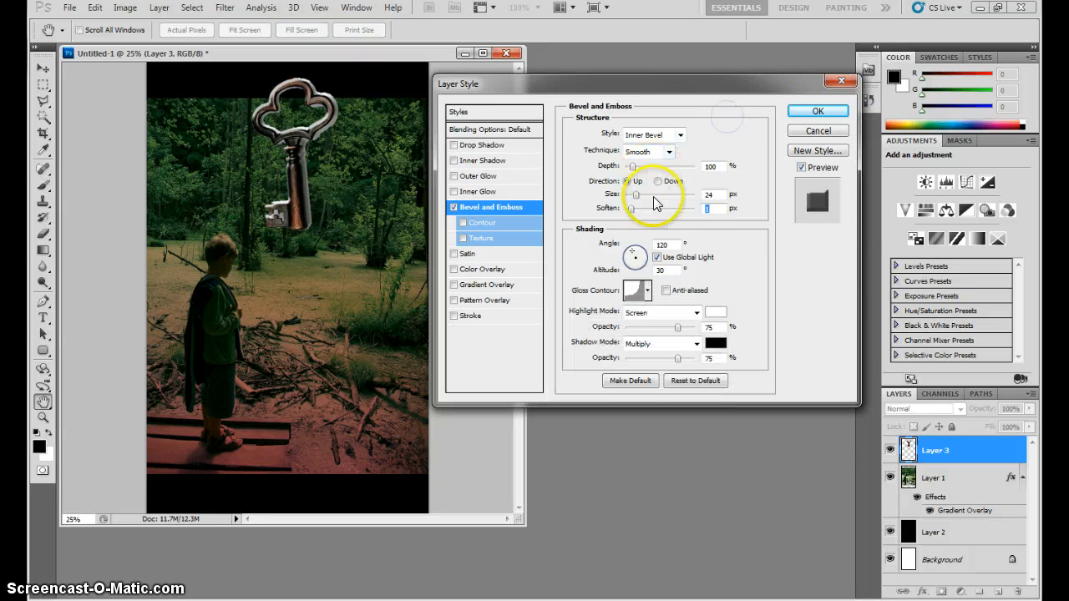
Set the bevel to Chisel Hard, direction Down, size 29 px and soften 0 px, with light angle -21° and altitude 42°.
left_click_drag(627, 256, 642, 271)
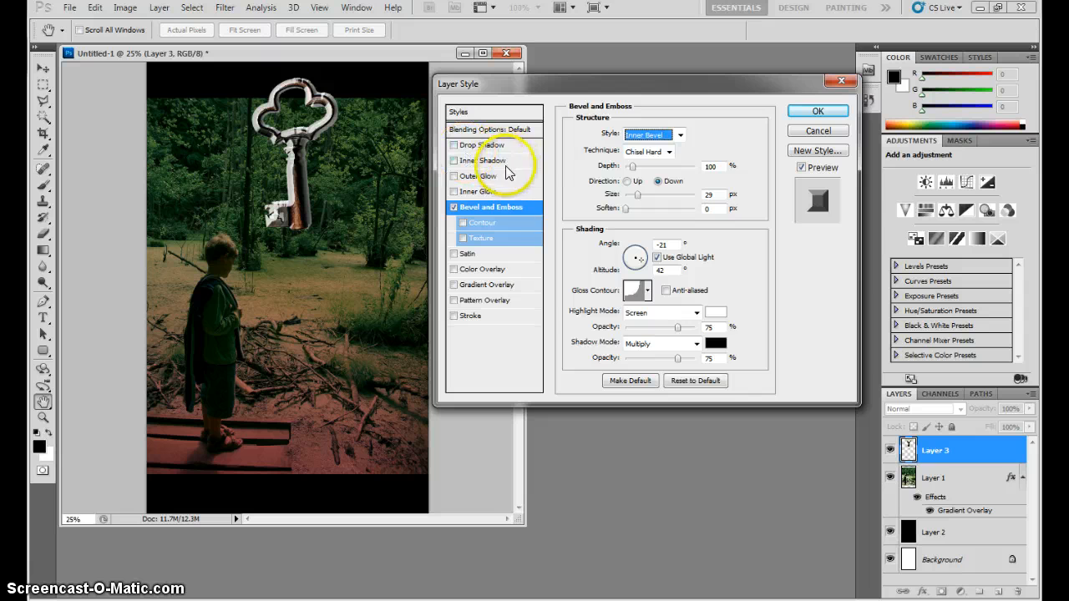
Try the Satin effect and the default red Color Overlay on the key.
left_click(494, 257)
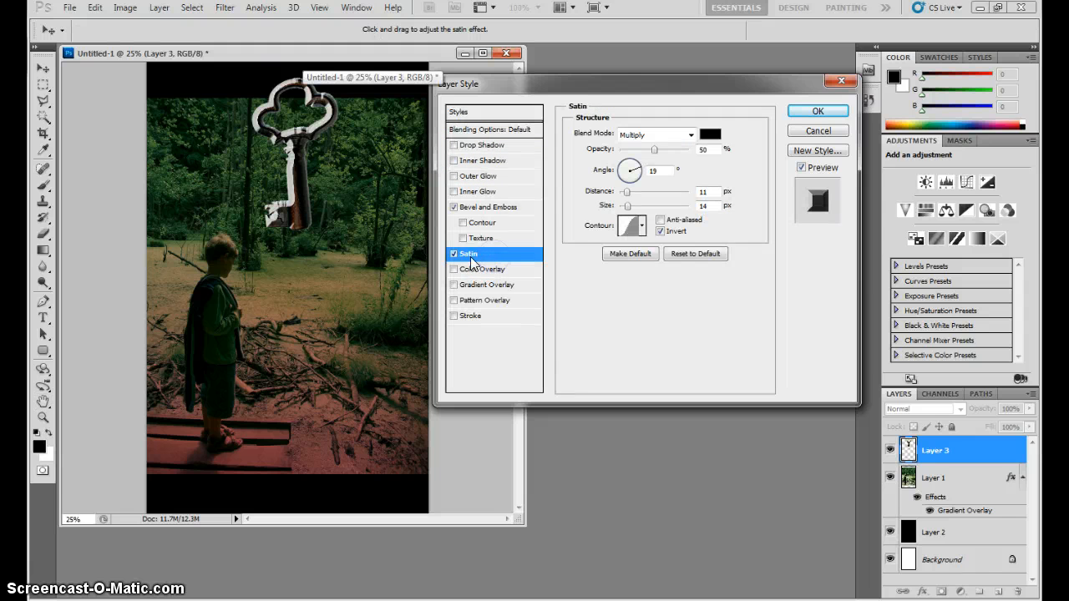
left_click(454, 253)
left_click(471, 269)
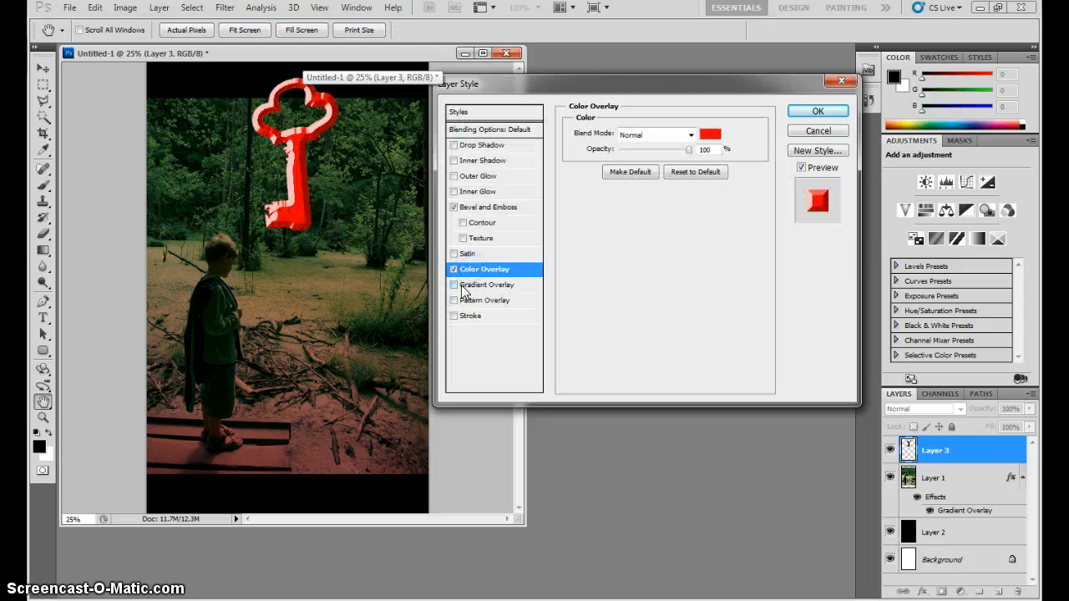
left_click(454, 269)
left_click(454, 269)
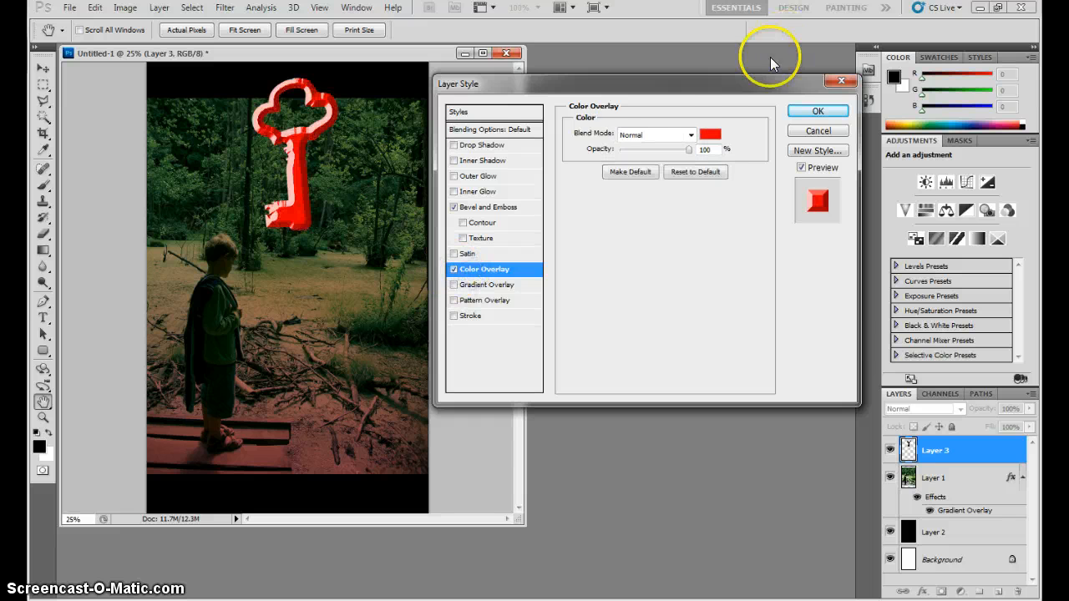
left_click(710, 133)
left_click(657, 154)
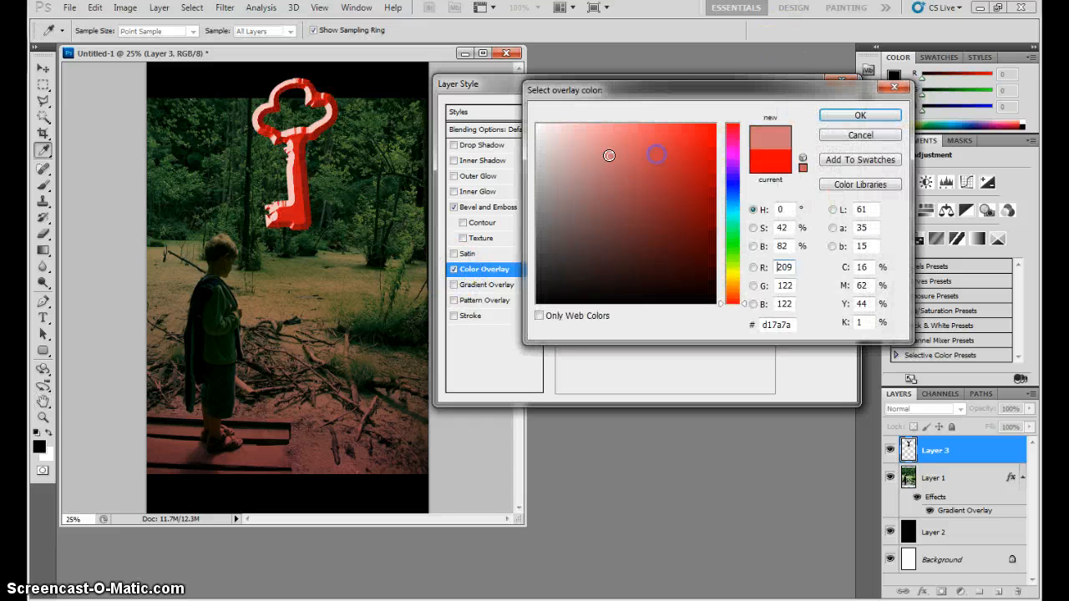
left_click(628, 242)
left_click(728, 243)
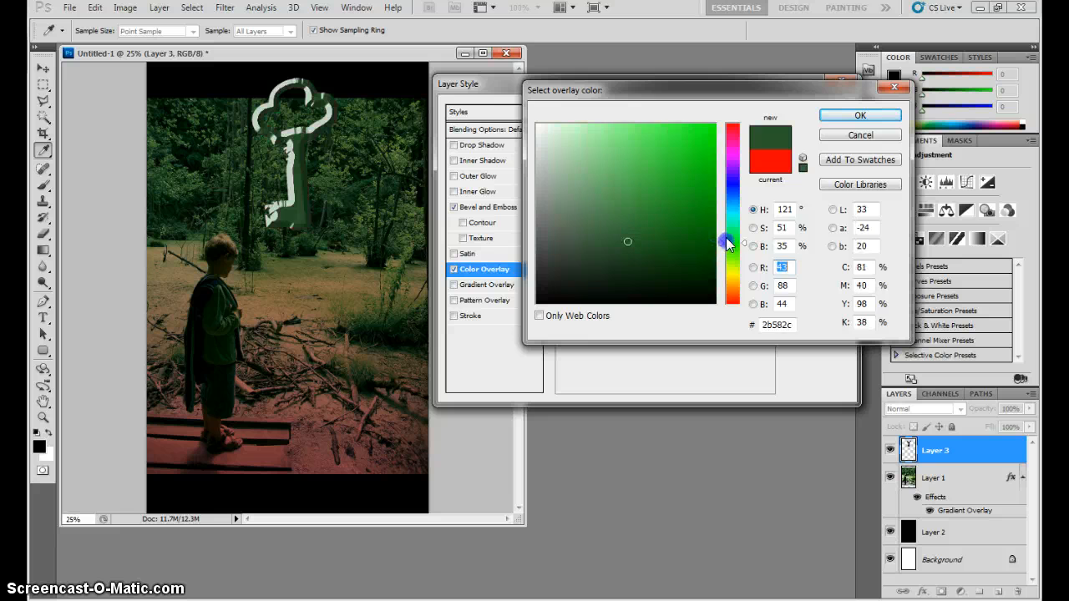
left_click_drag(729, 243, 742, 127)
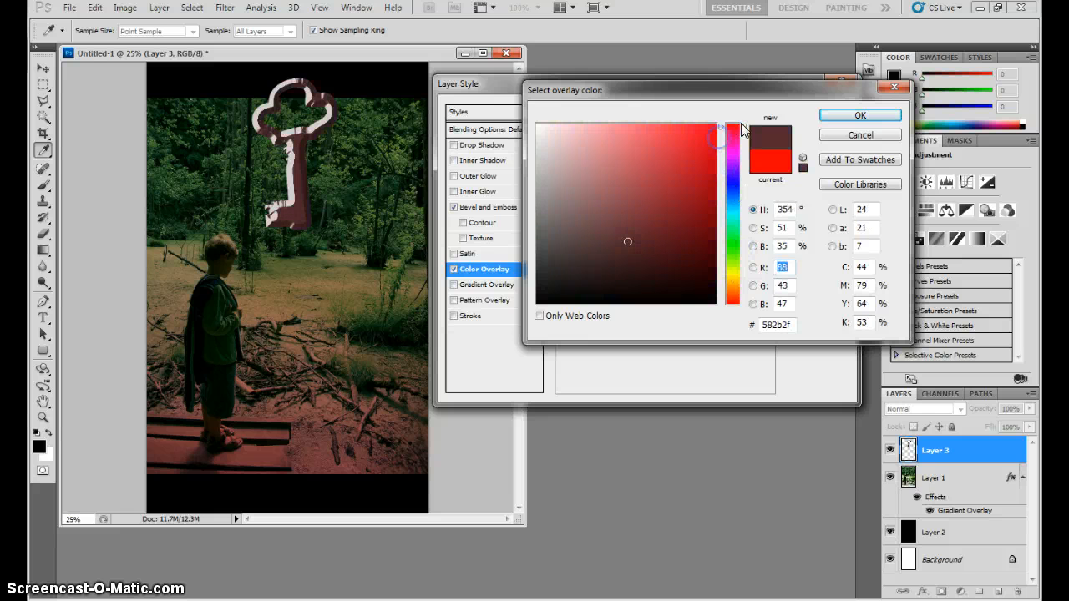
left_click(860, 135)
Replace the key's Color Overlay with a Gradient Overlay and choose the Chrome preset after comparing several gradients.
left_click(501, 284)
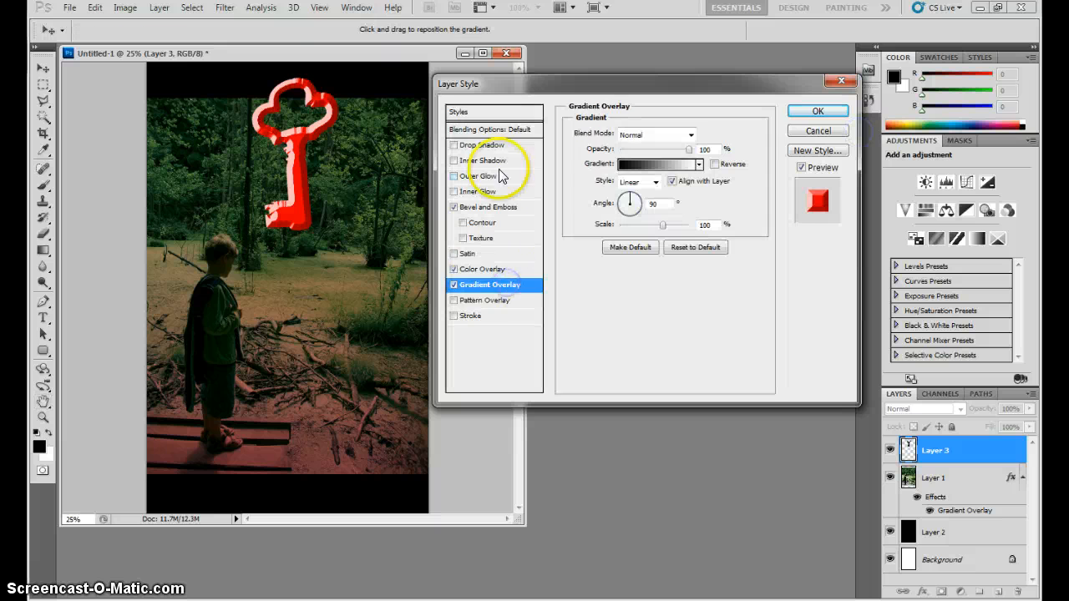
left_click(454, 269)
left_click(680, 164)
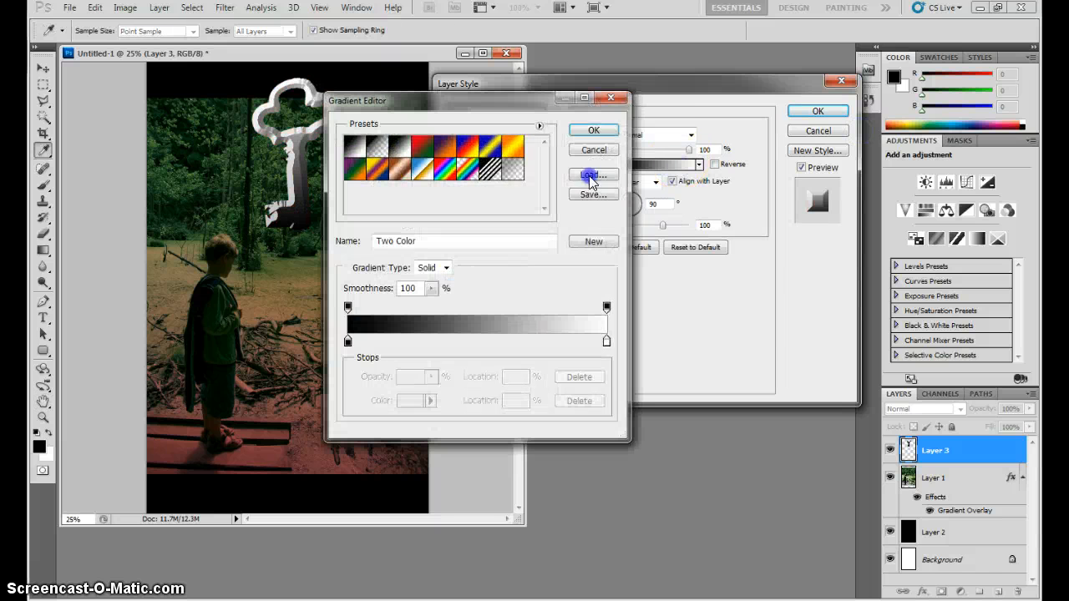
left_click(444, 146)
left_click(467, 146)
left_click(489, 147)
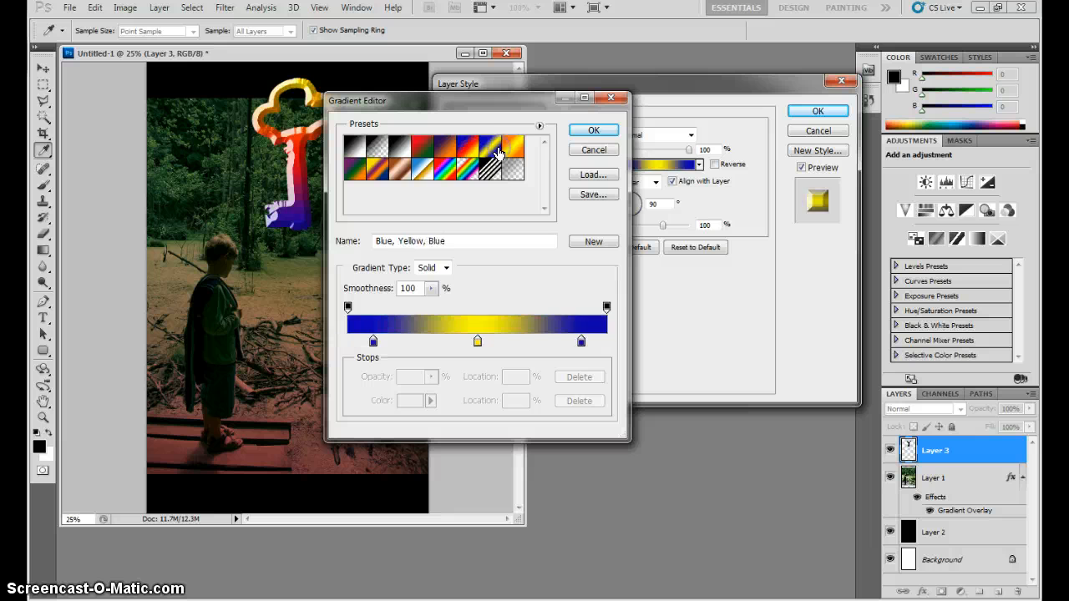
left_click_drag(512, 169, 457, 181)
left_click(426, 172)
left_click(377, 170)
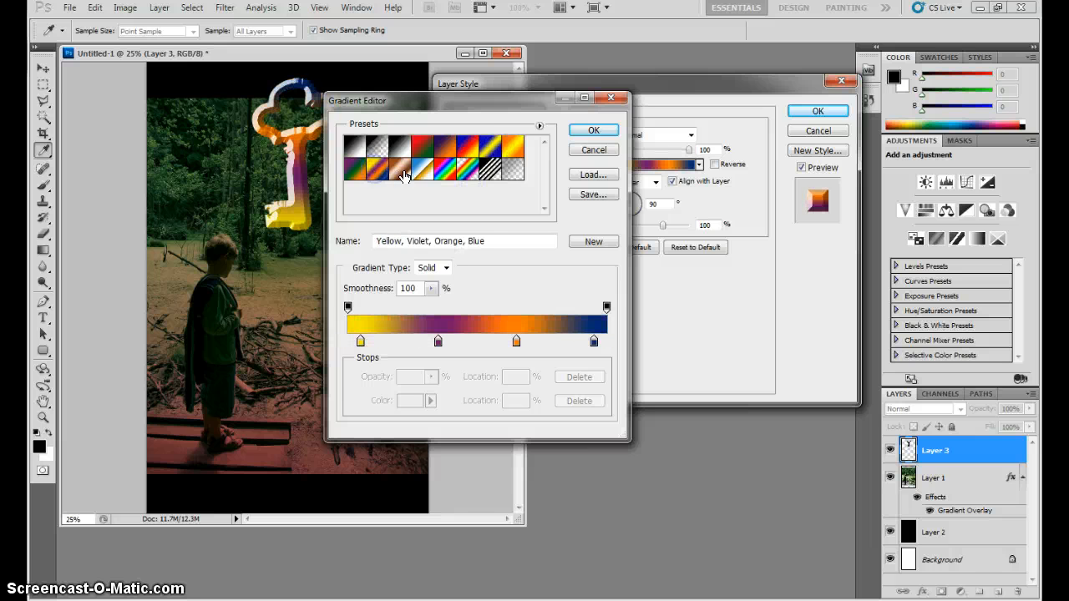
left_click(429, 174)
left_click_drag(451, 96, 639, 64)
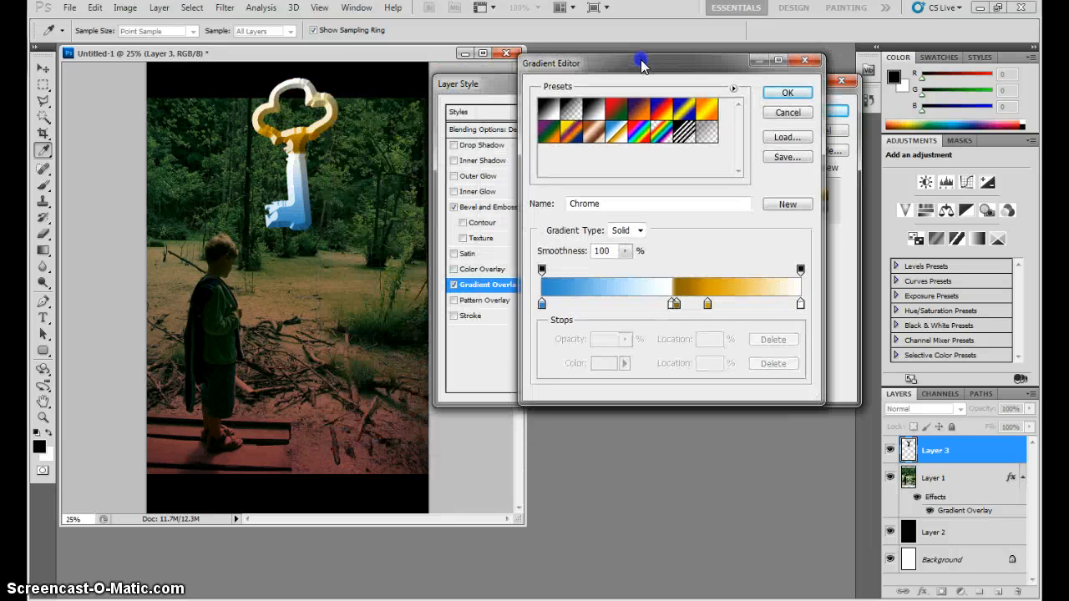
Recolor the Chrome gradient's blue end stop green and remove the white stop in its middle.
left_click(541, 307)
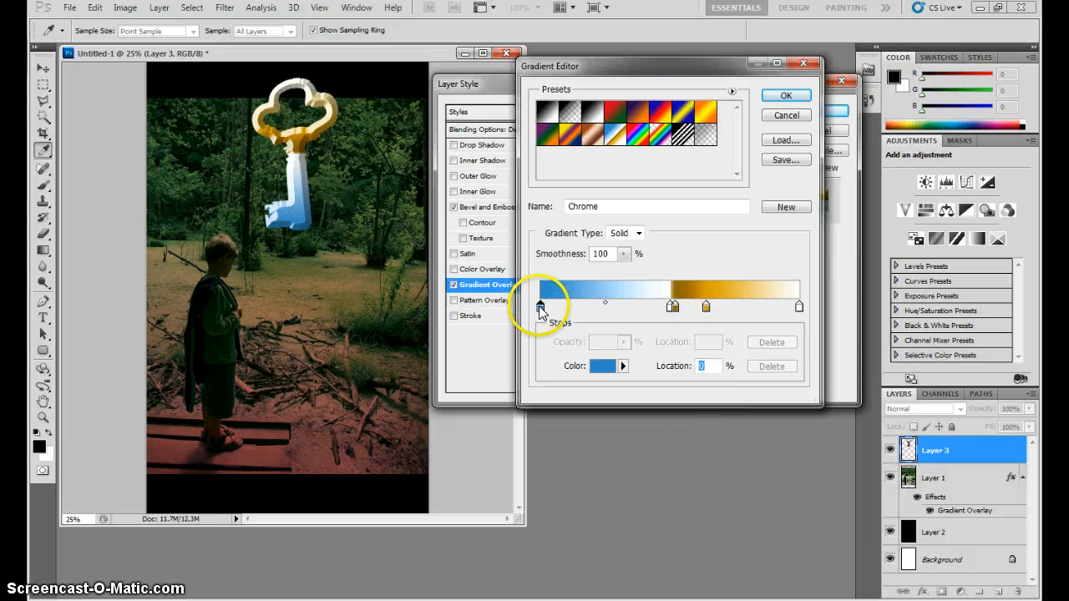
left_click_drag(1001, 122, 924, 125)
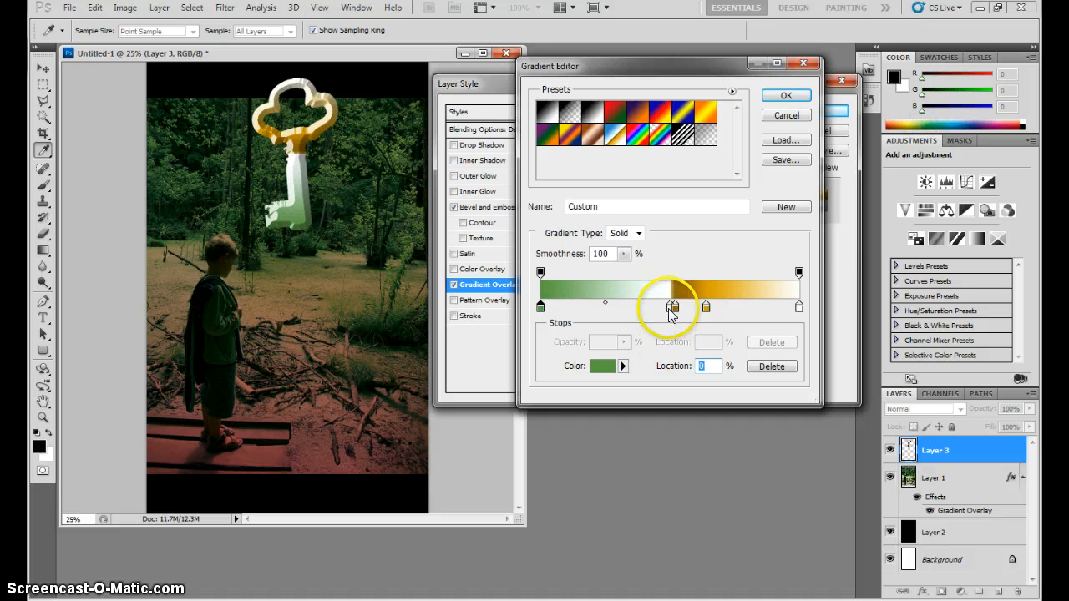
left_click_drag(671, 308, 673, 339)
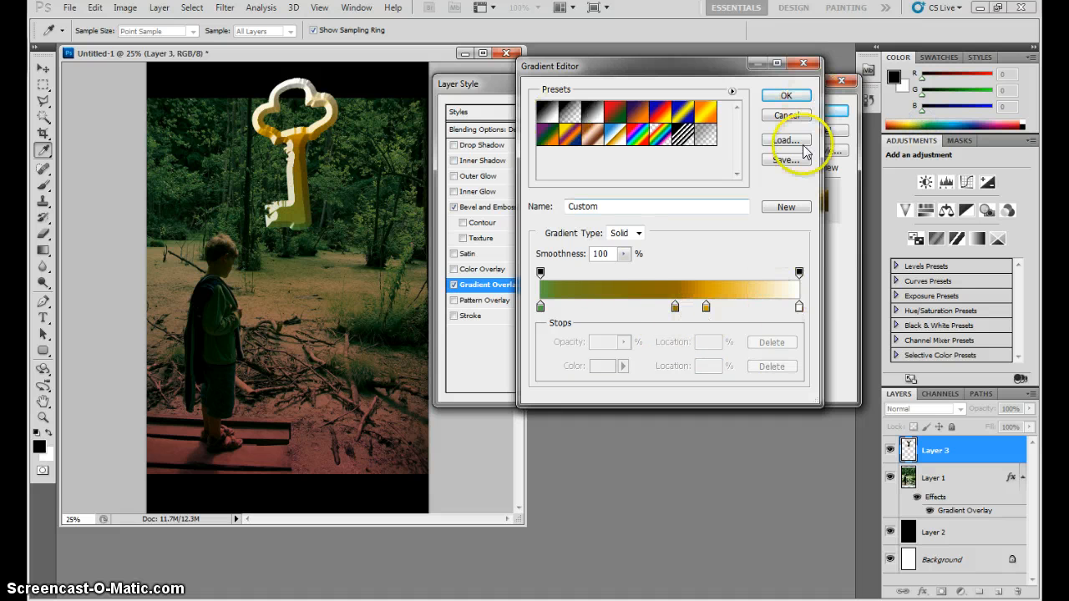
Recolor the gradient's green end stop brick red to match the reddish boardwalk.
left_click(541, 308)
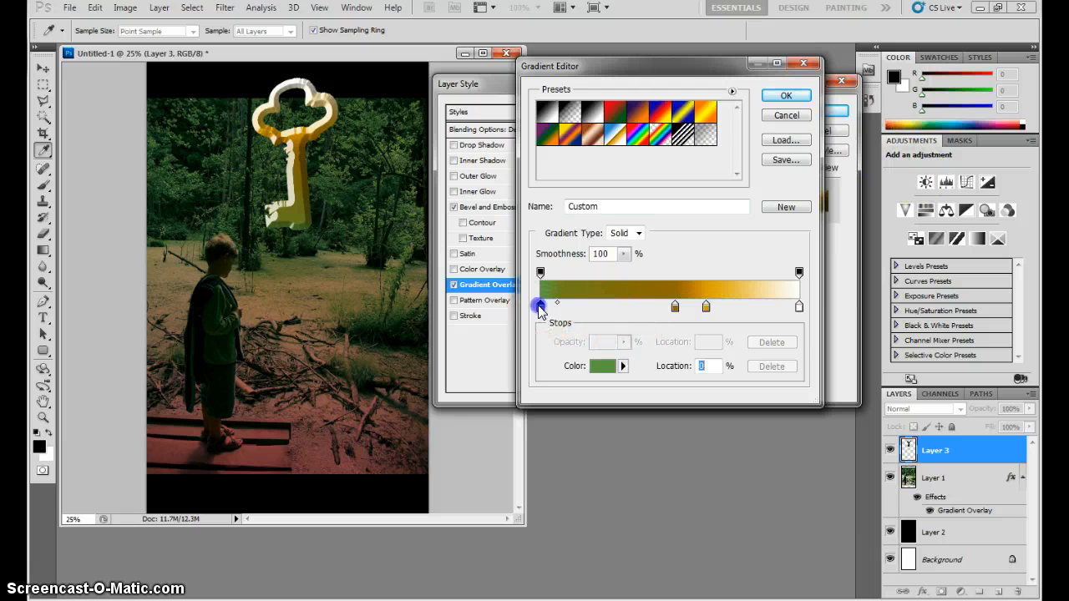
left_click_drag(927, 124, 894, 122)
left_click(955, 124)
left_click(973, 126)
left_click(891, 123)
left_click(890, 125)
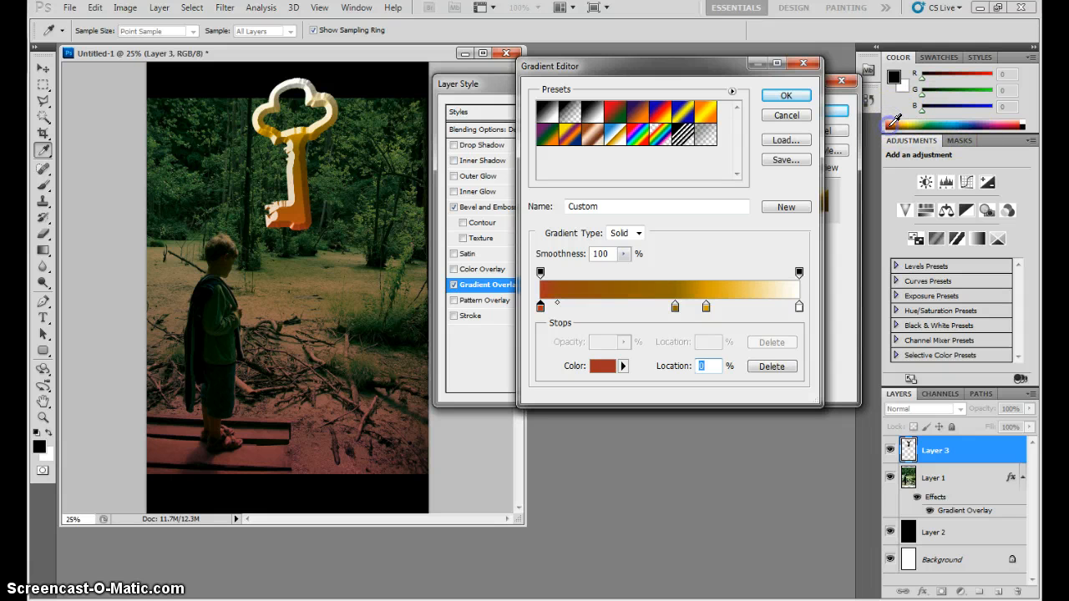
Accept the edited gradient and apply the bevel and Gradient Overlay styles to the key layer.
left_click(786, 95)
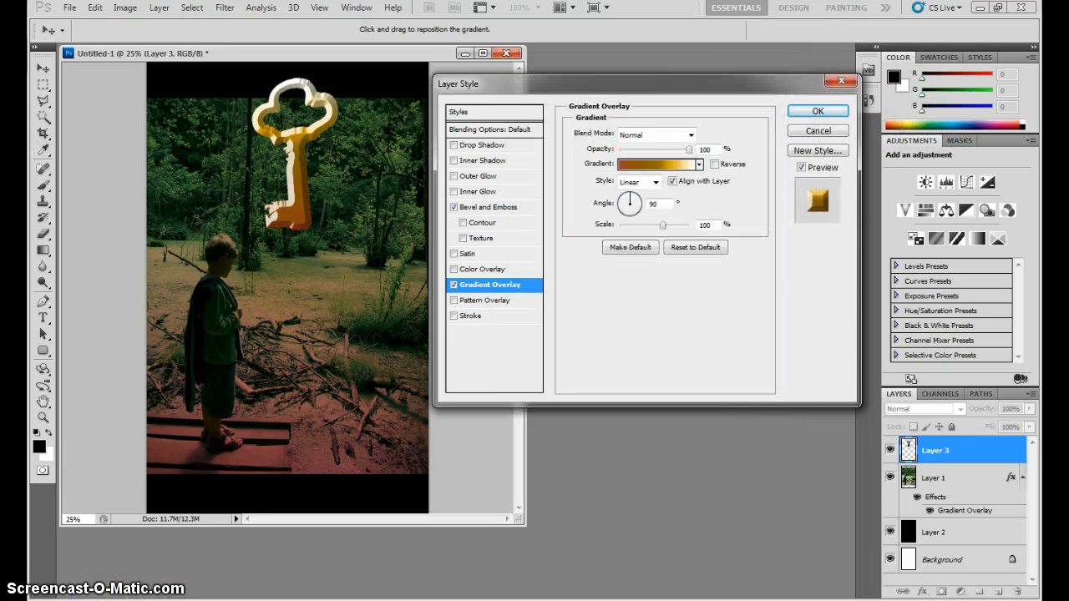
left_click(955, 484)
left_click(802, 110)
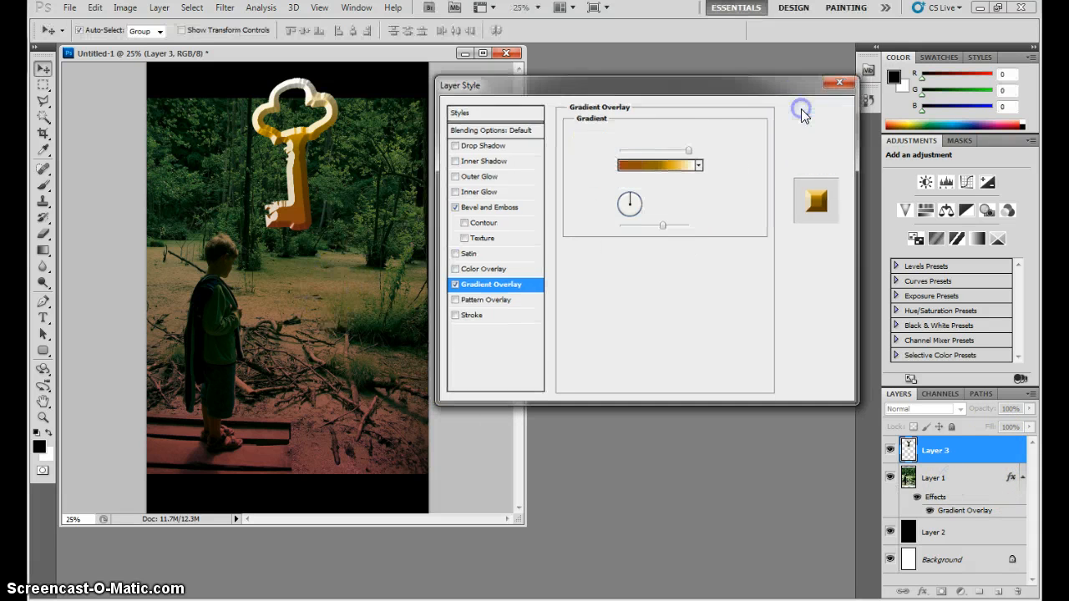
Lower the opacity of the forest photo layer to 39%.
left_click(952, 517)
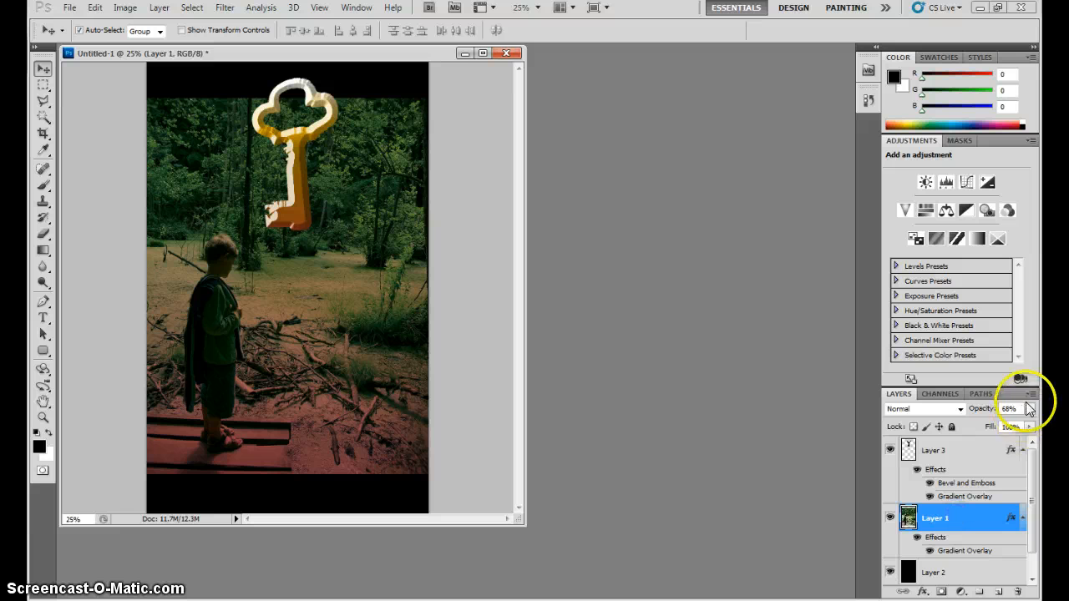
left_click_drag(1030, 409, 990, 426)
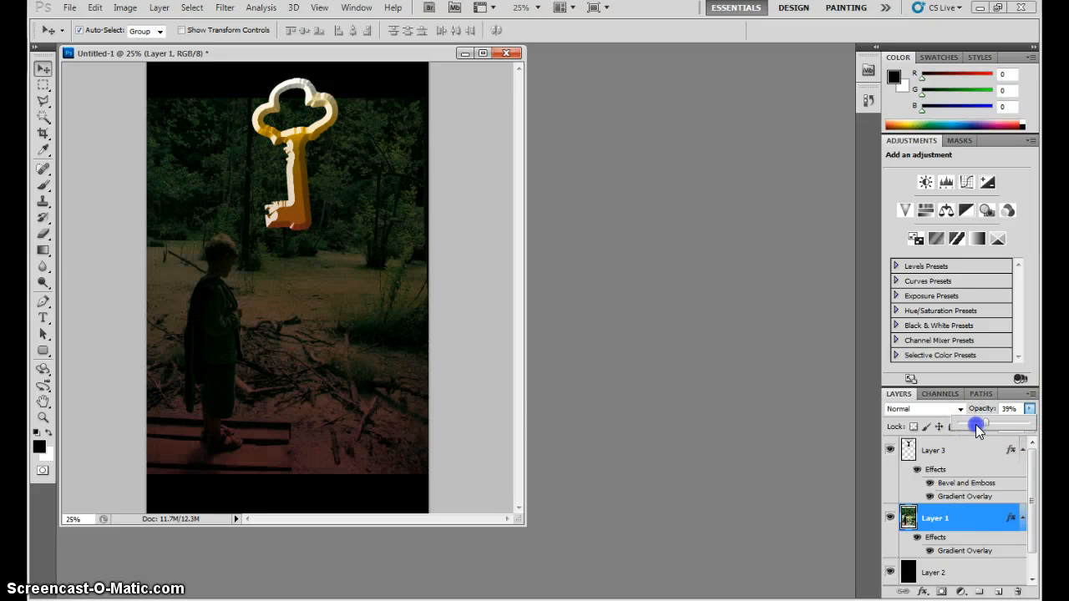
Move the key down toward the middle of the cover, enlarge it slightly, and check the composition in a maximized view.
left_click(303, 227)
left_click_drag(302, 228, 341, 363)
key("ctrl+t")
left_click_drag(288, 314, 287, 314)
key("Return")
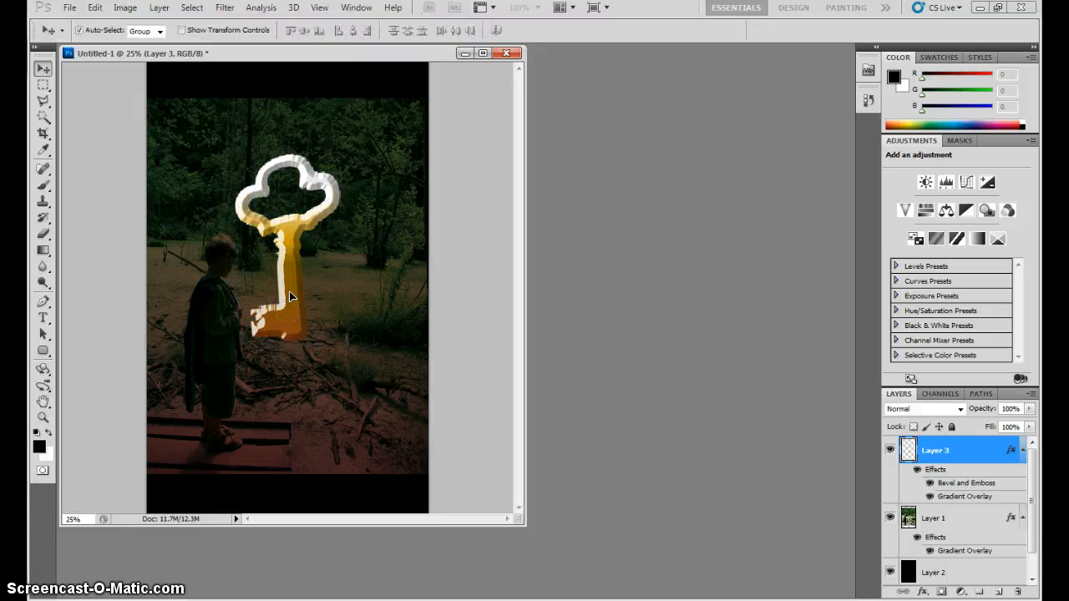
left_click(485, 54)
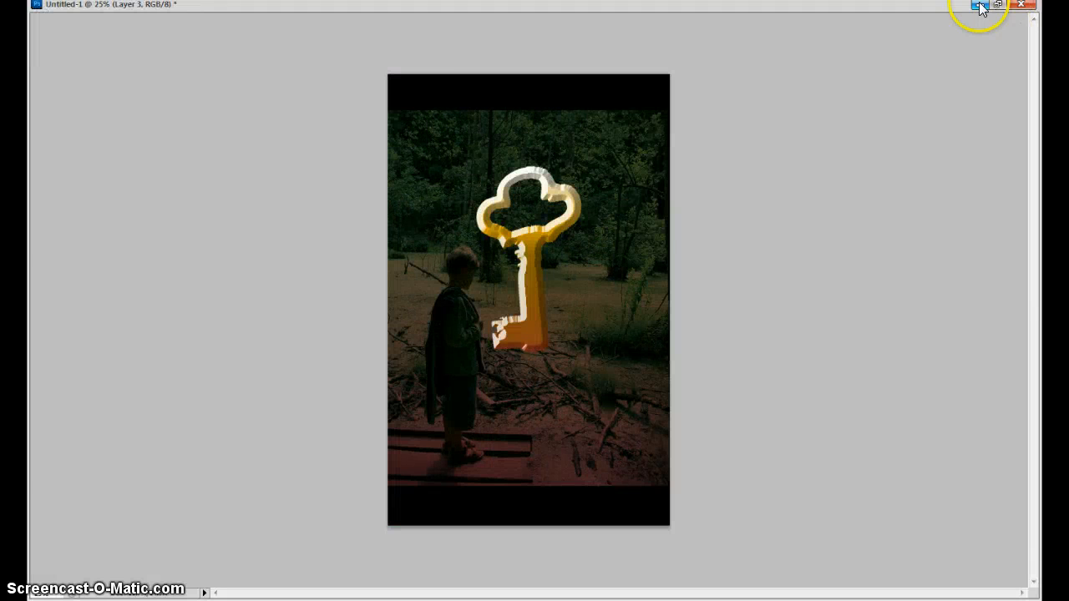
left_click(999, 5)
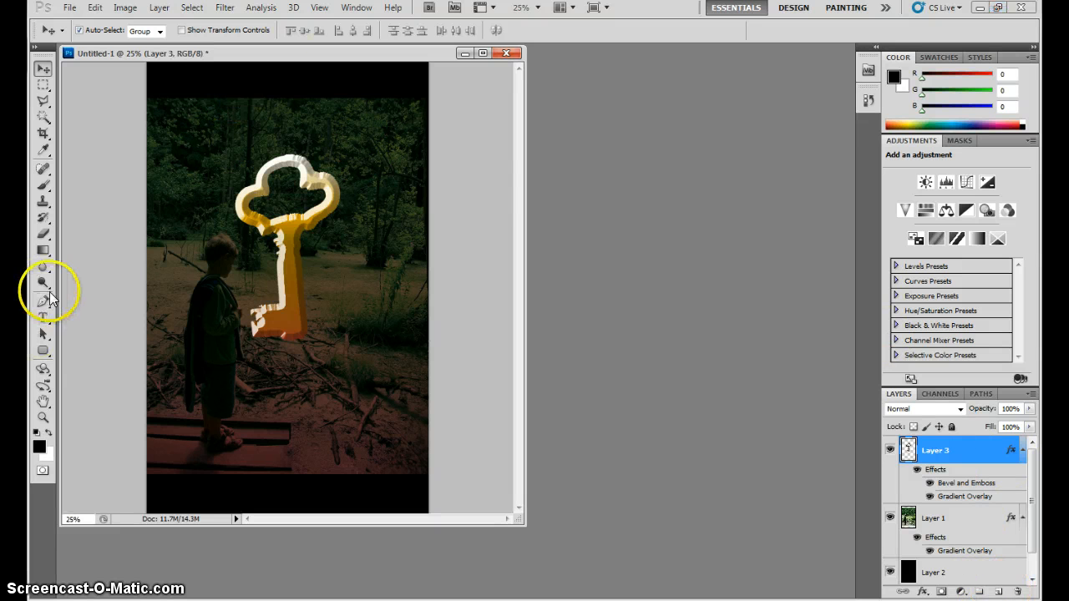
Add the title text THE KEY near the top of the photo and color it near-white (fcf5f5).
left_click(43, 317)
left_click(187, 111)
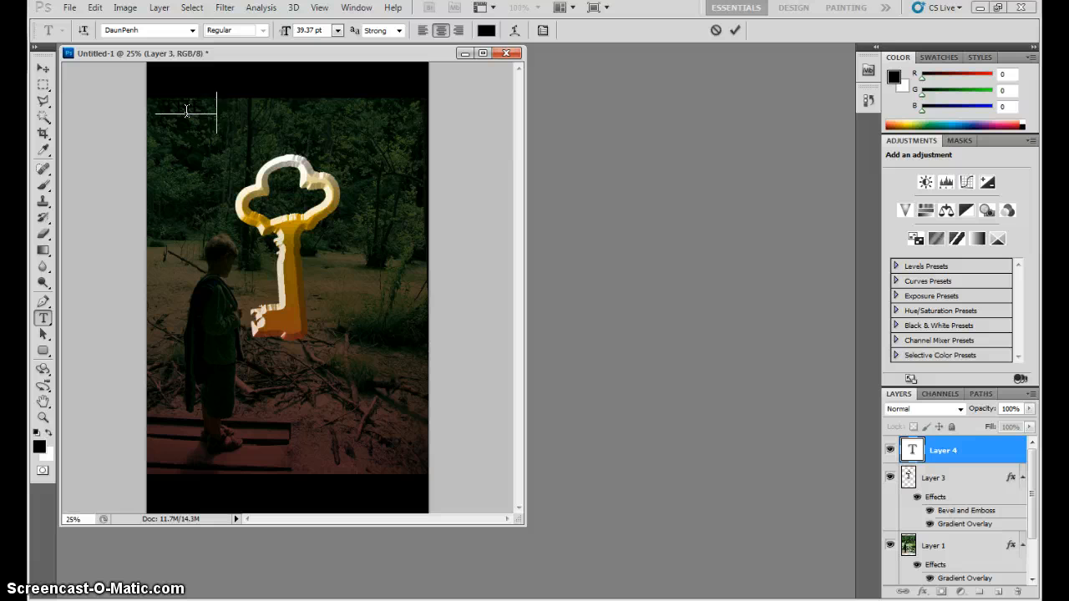
left_click(735, 30)
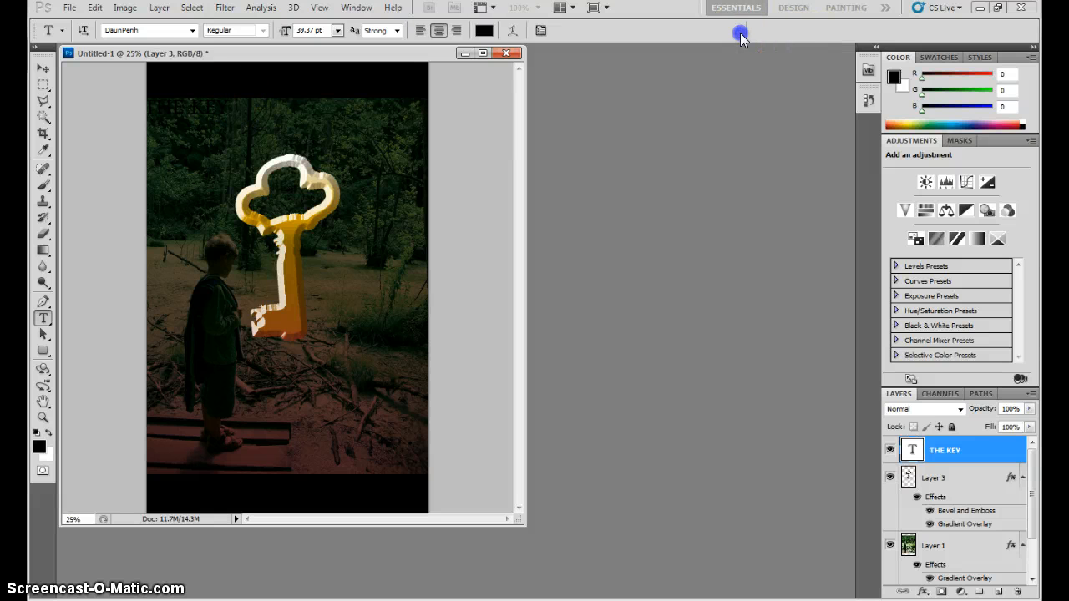
left_click(484, 30)
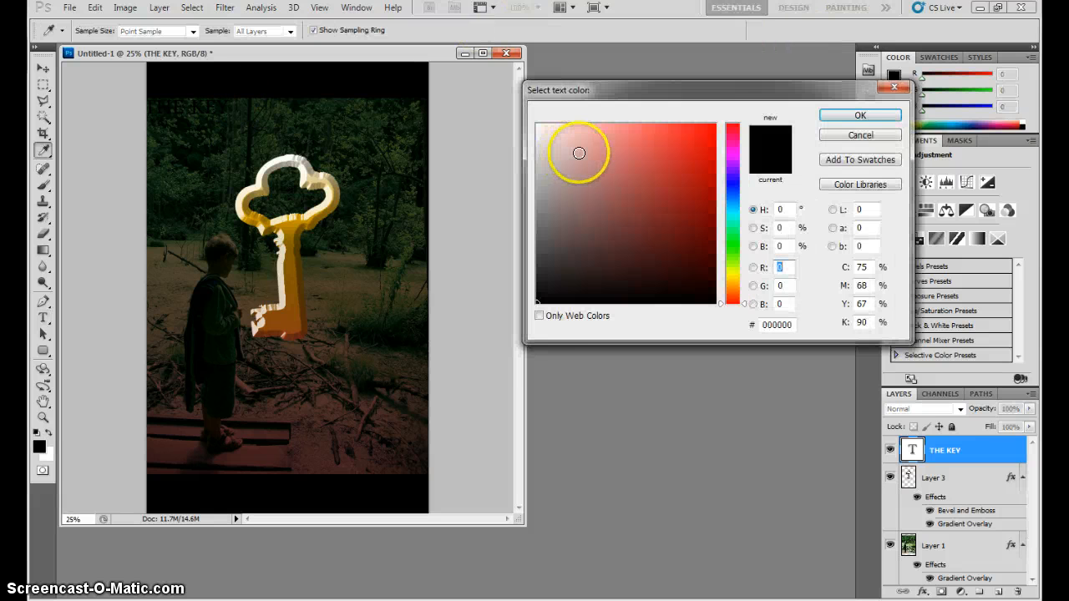
left_click_drag(576, 150, 649, 146)
left_click_drag(557, 150, 541, 126)
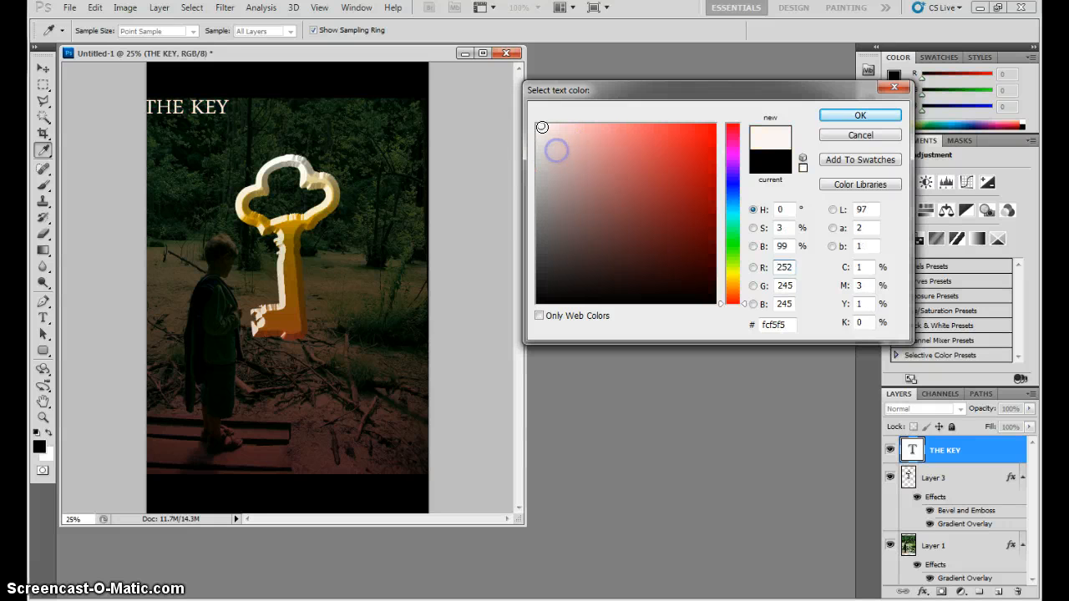
left_click(861, 114)
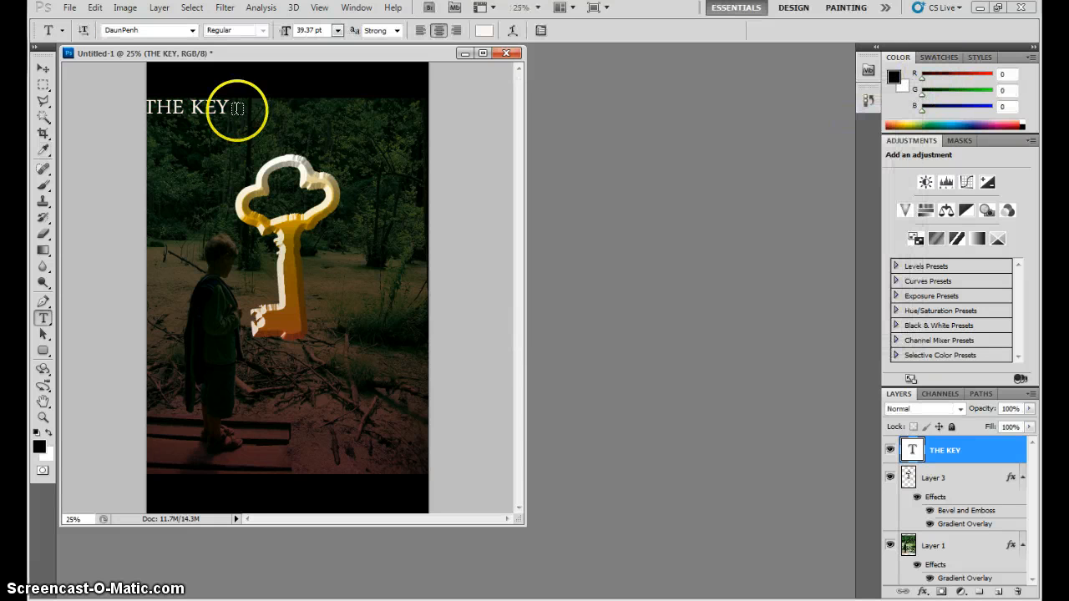
Scale the title to about 278%, center it across the top of the cover, and move the key up slightly beneath it.
left_click(43, 68)
left_click_drag(194, 106, 392, 167)
key("ctrl+t")
left_click_drag(324, 111, 339, 118)
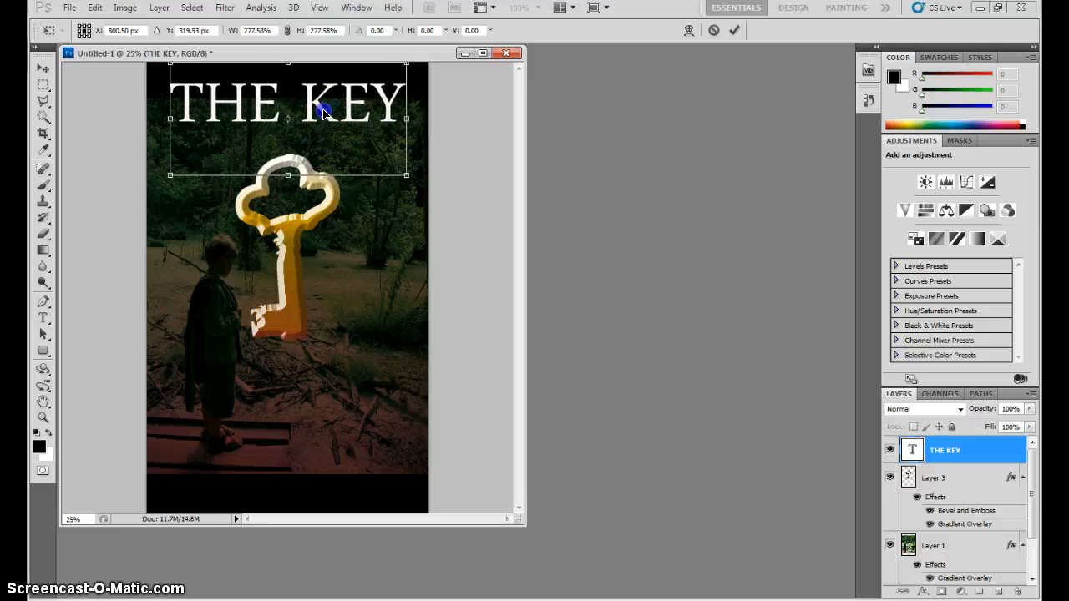
key("Return")
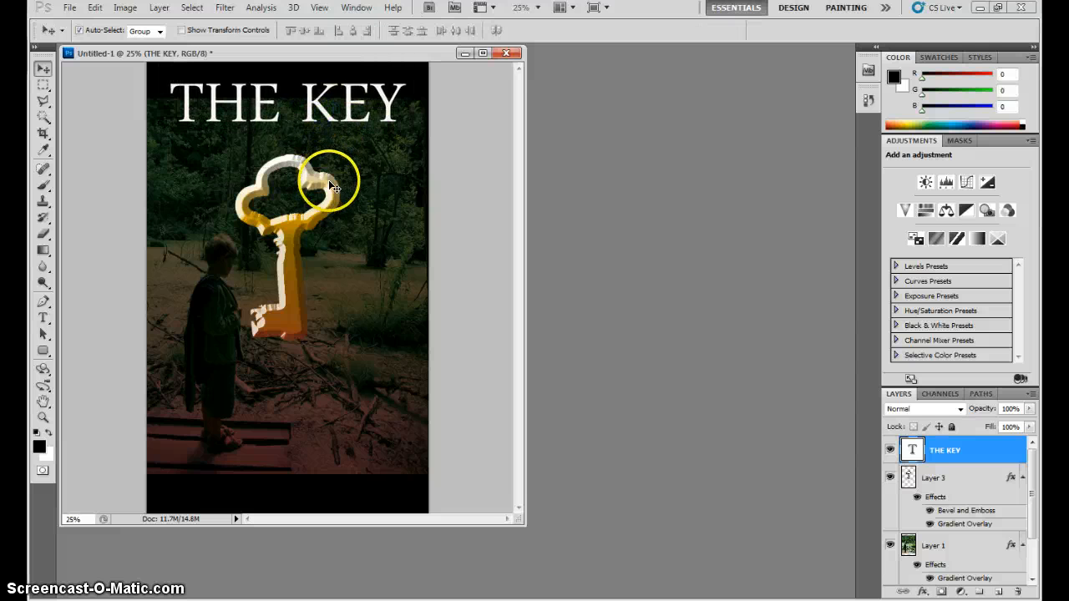
left_click_drag(328, 180, 328, 159)
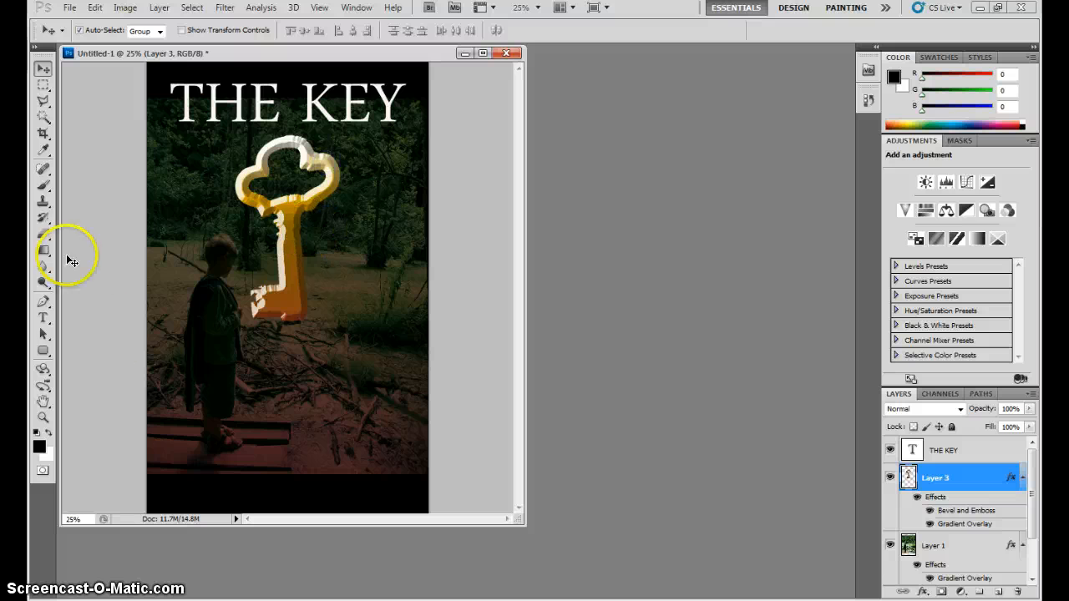
Add the subtitle text TO SUCCESS over the lower part of the photo and color it white.
left_click(44, 317)
left_click(178, 365)
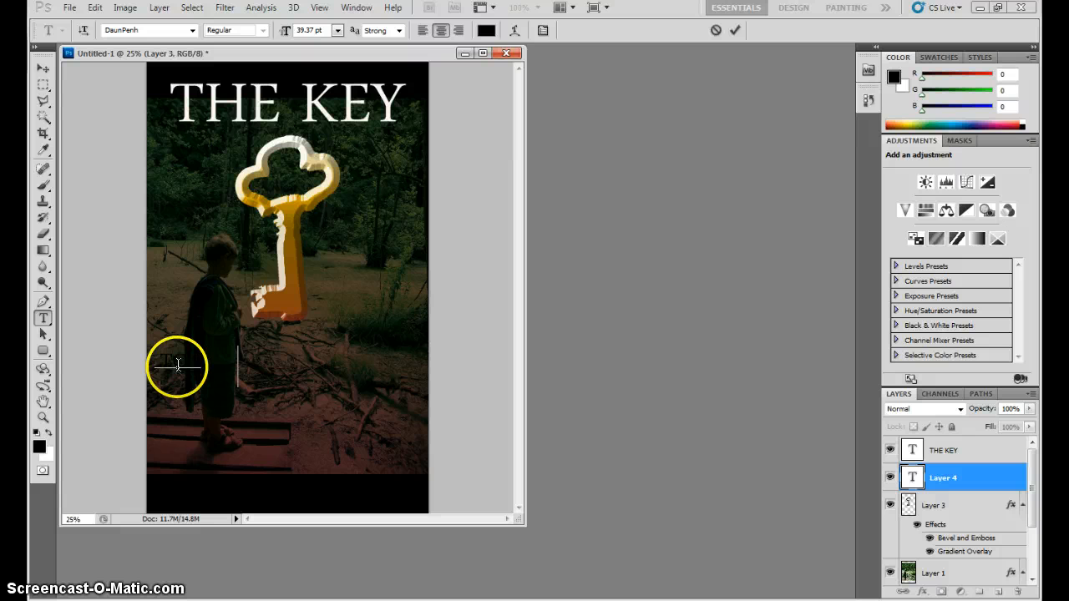
left_click(43, 67)
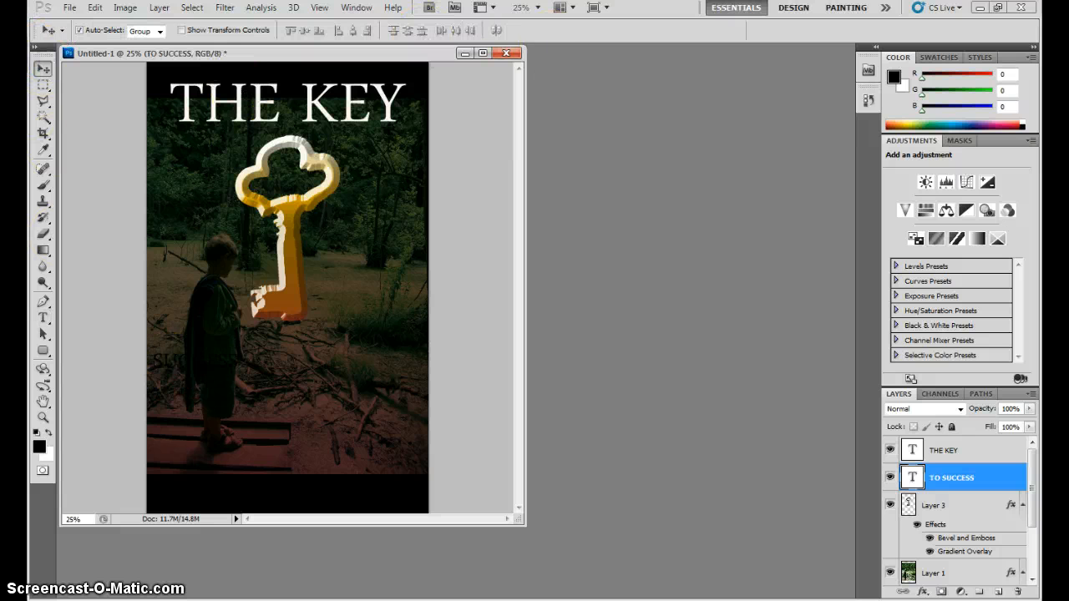
left_click(48, 324)
left_click(484, 31)
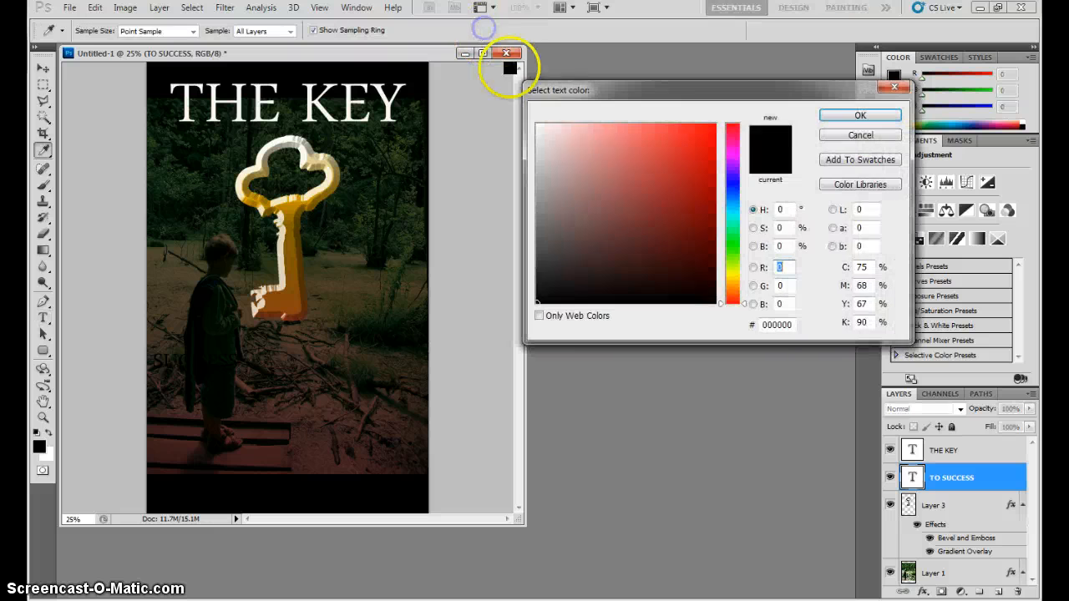
left_click(553, 129)
left_click(831, 113)
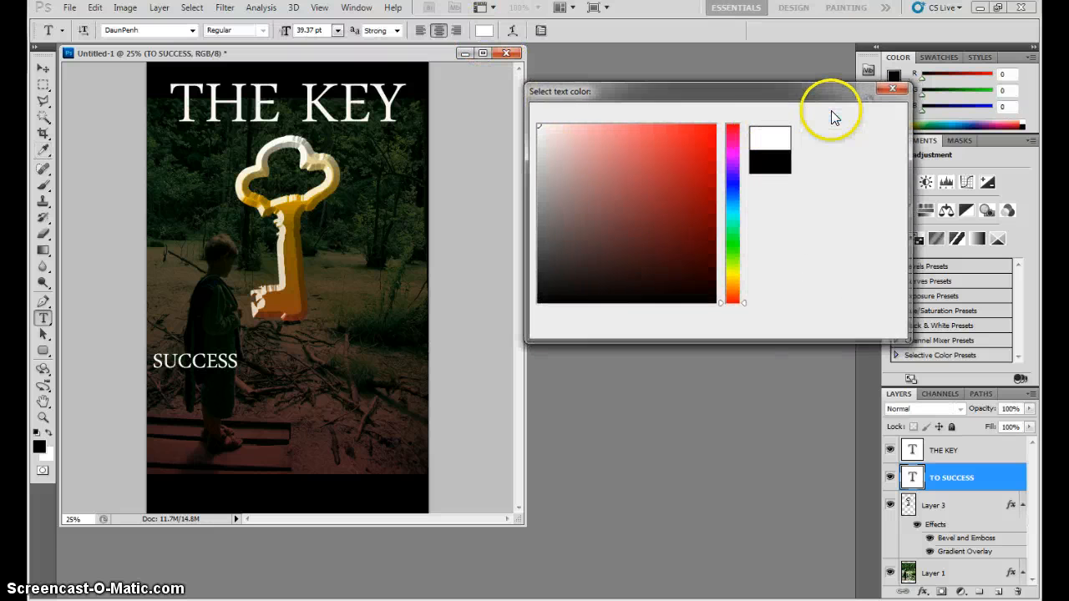
Center the TO SUCCESS subtitle just below the key, undoing the accidental shift of the forest photo.
left_click(43, 67)
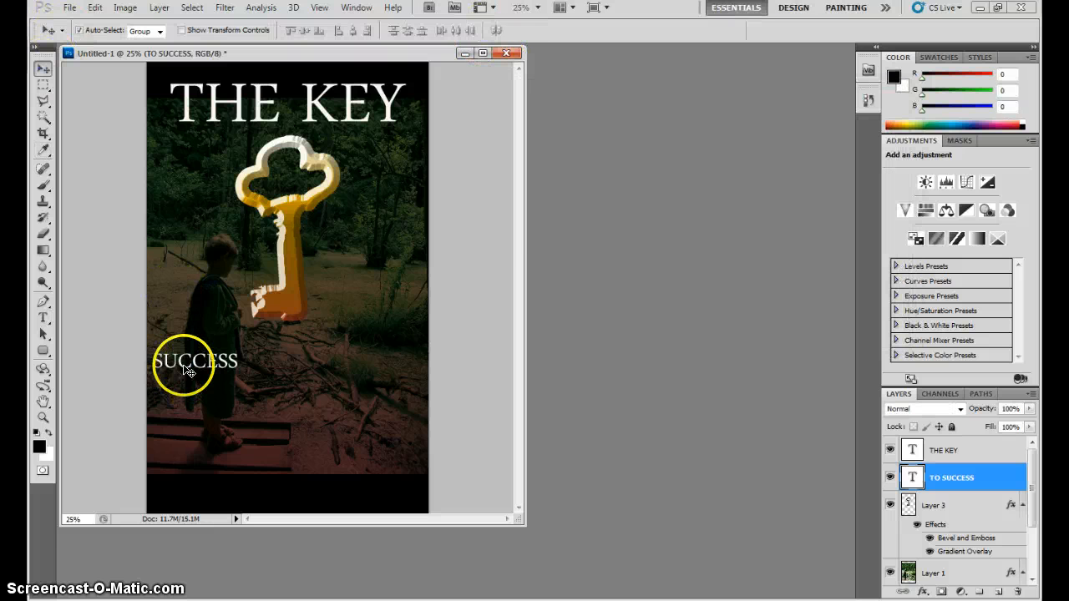
left_click_drag(184, 368, 268, 355)
key("ctrl+z")
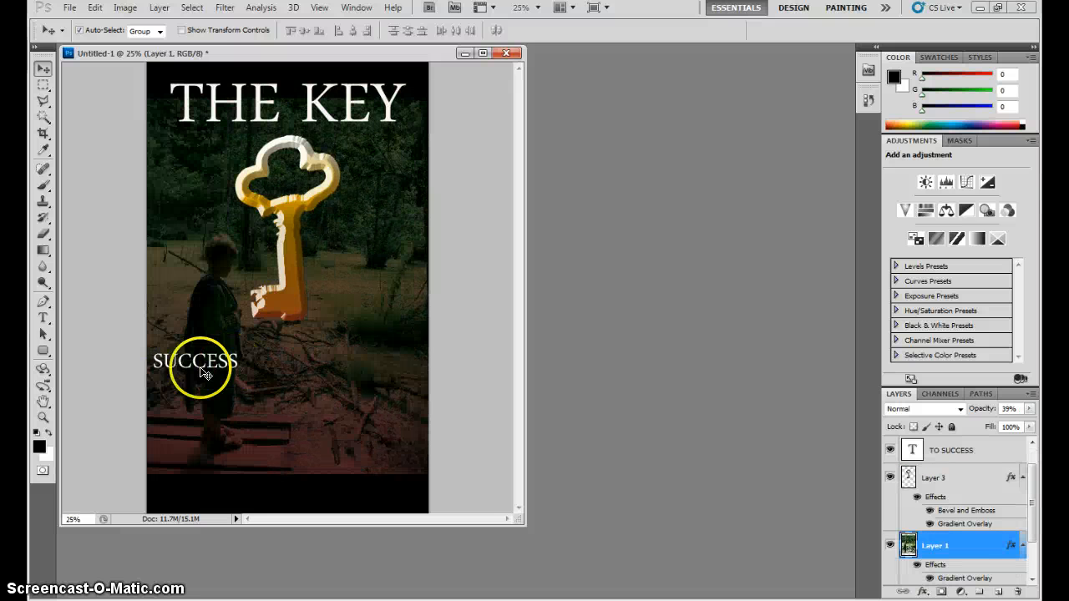
left_click_drag(182, 370, 292, 351)
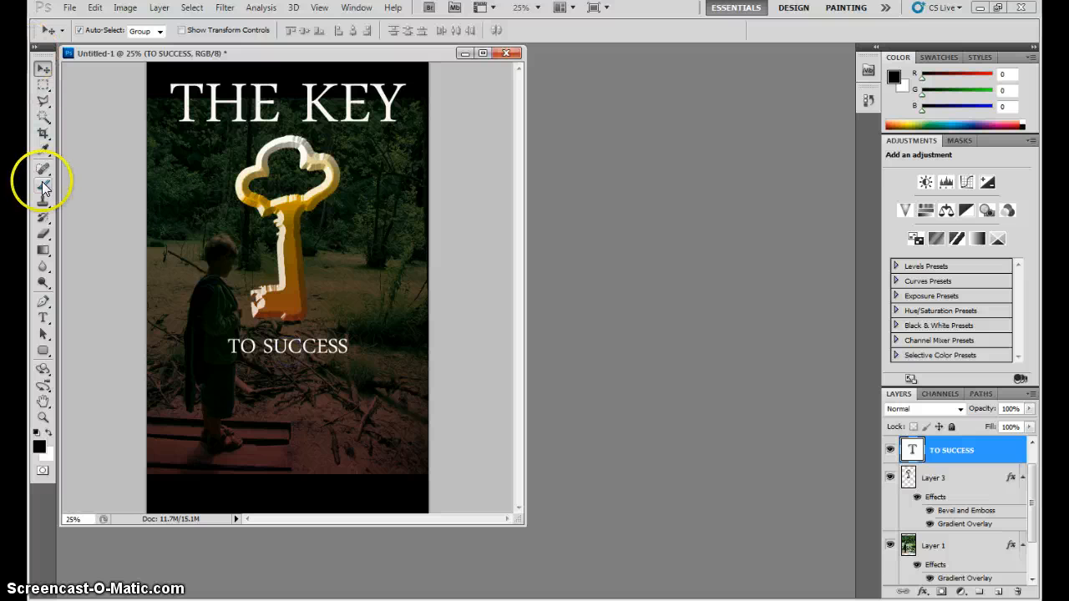
Extend the subtitle with two more lines reading WITH and THE LAW OF ATTRACTION.
left_click(43, 319)
left_click(346, 350)
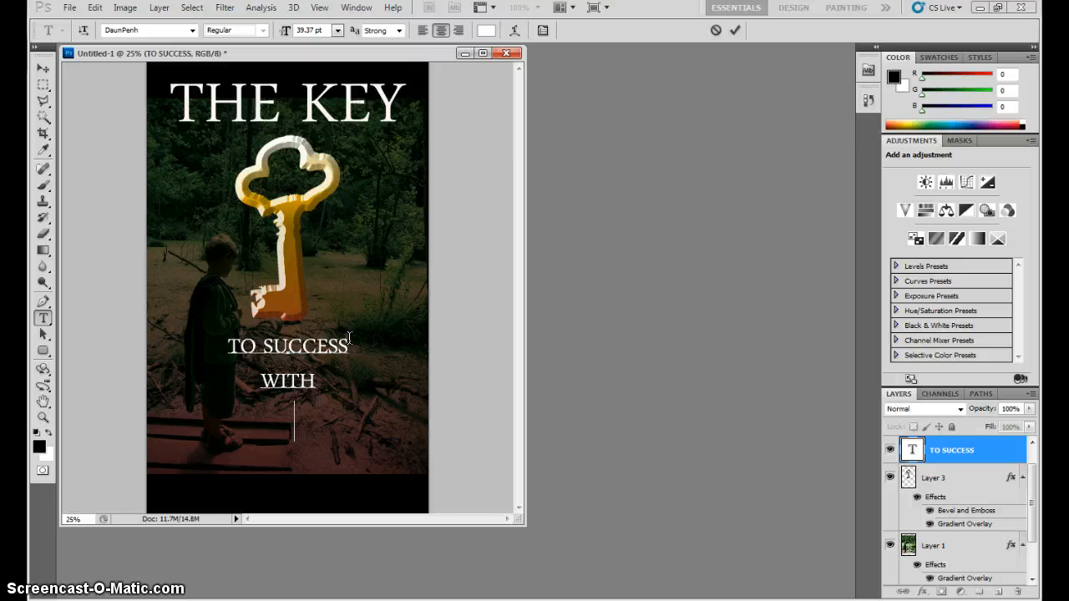
key("Return")
type("WITH")
key("Return")
type("THE LAW OF ")
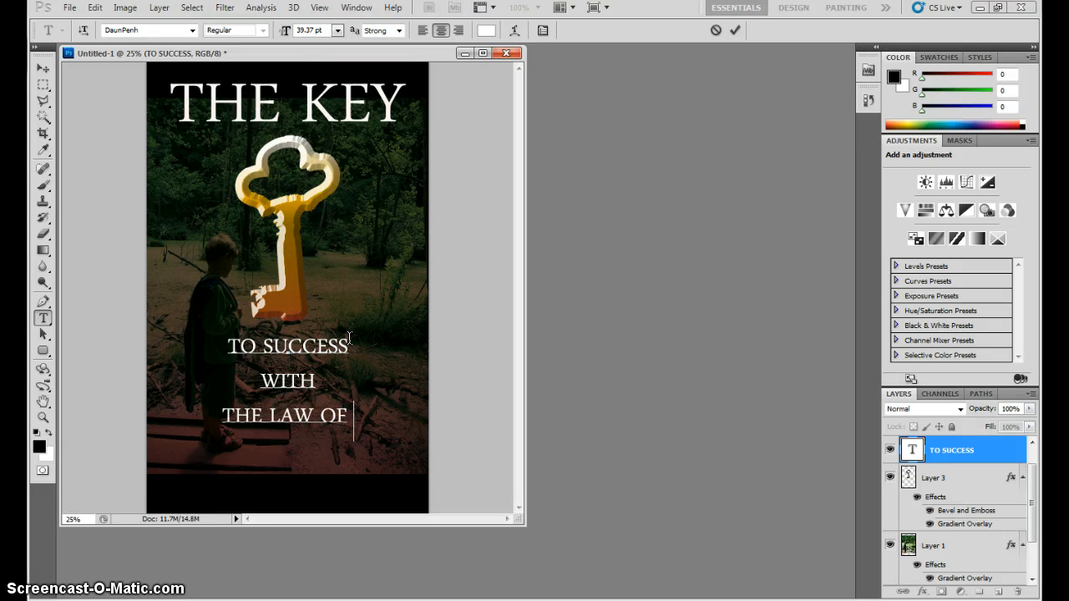
type("ATTRACTION")
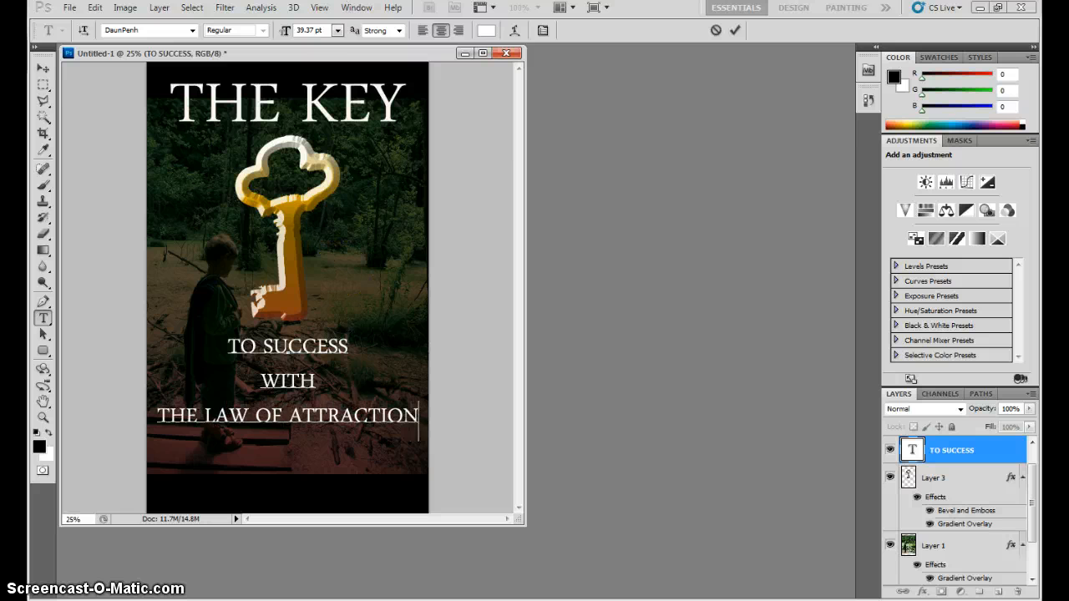
left_click(43, 73)
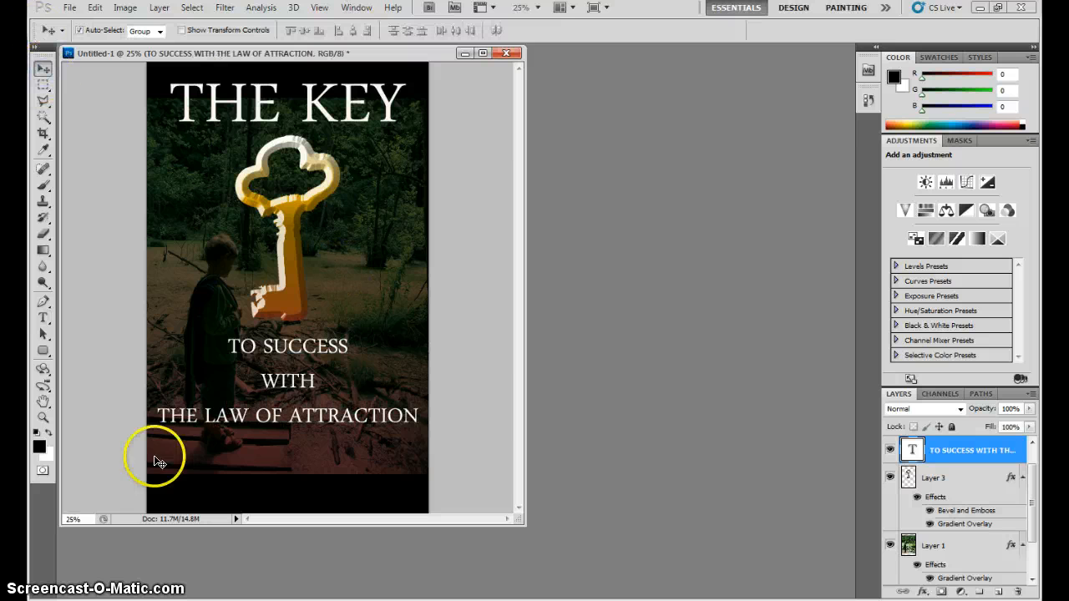
Add a line with the author's name in the black band at the foot of the cover and center it horizontally.
key("t")
left_click(187, 498)
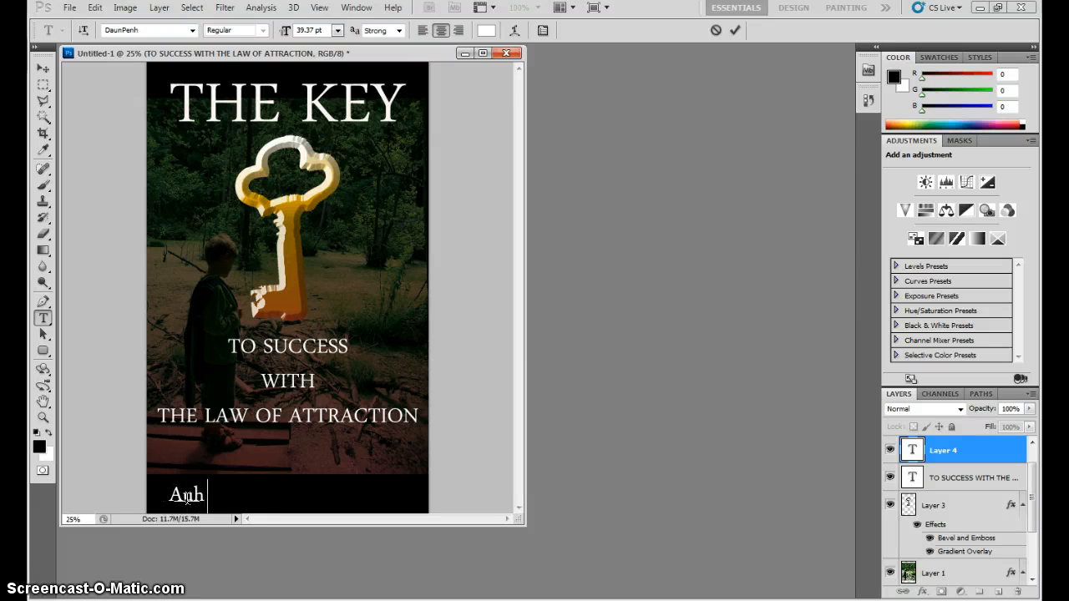
type("Author A")
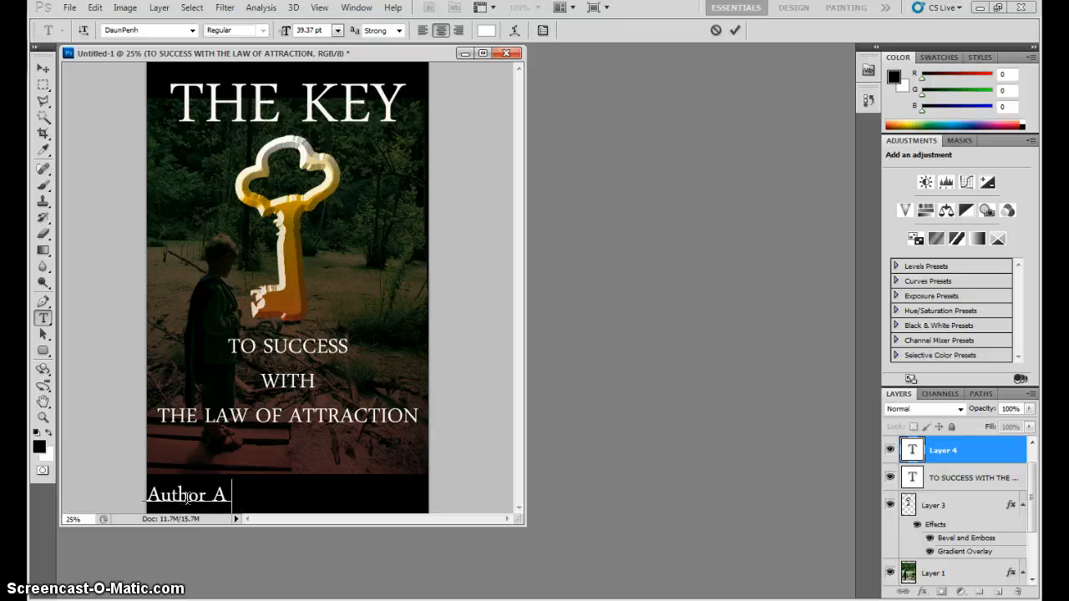
type("nne")
left_click(39, 69)
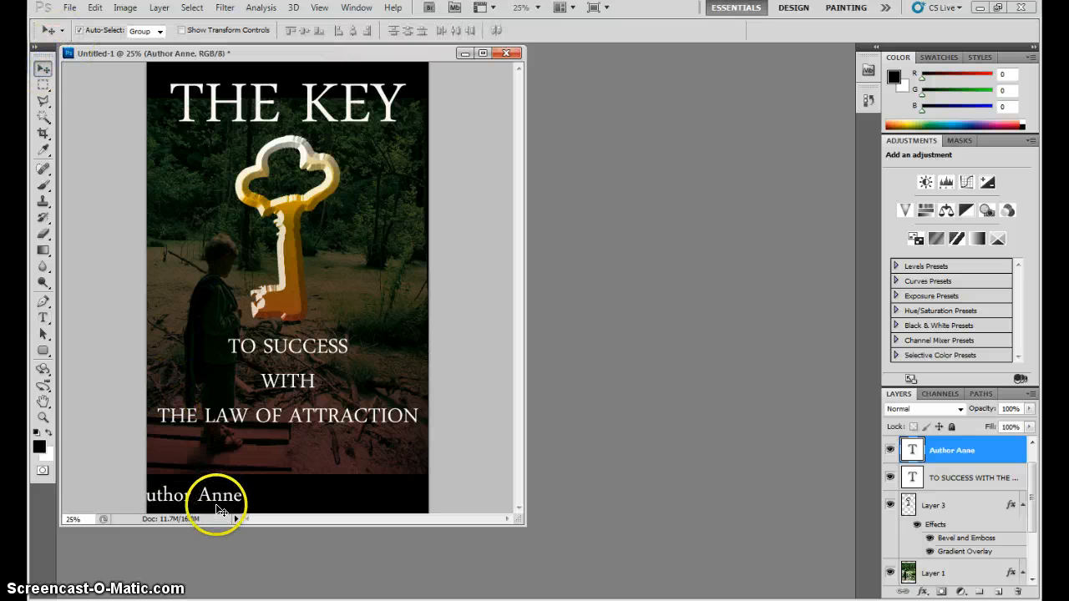
left_click_drag(214, 507, 290, 499)
left_click(191, 500)
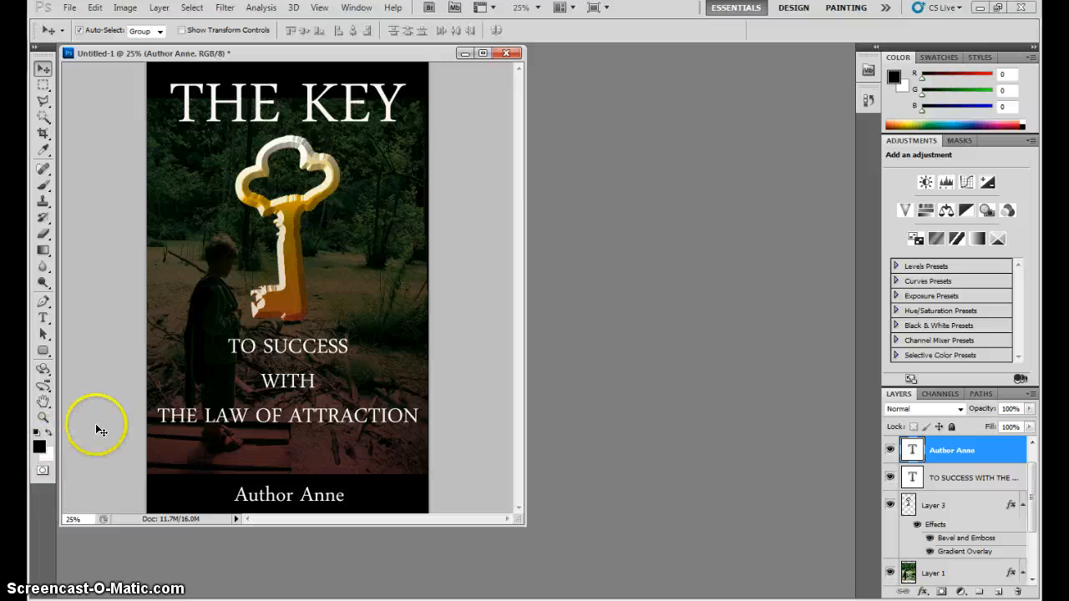
In the forest photo's gradient overlay, try several preset gradients, pick the blue, red and yellow one, and set the opacity to 73%.
left_click(953, 573)
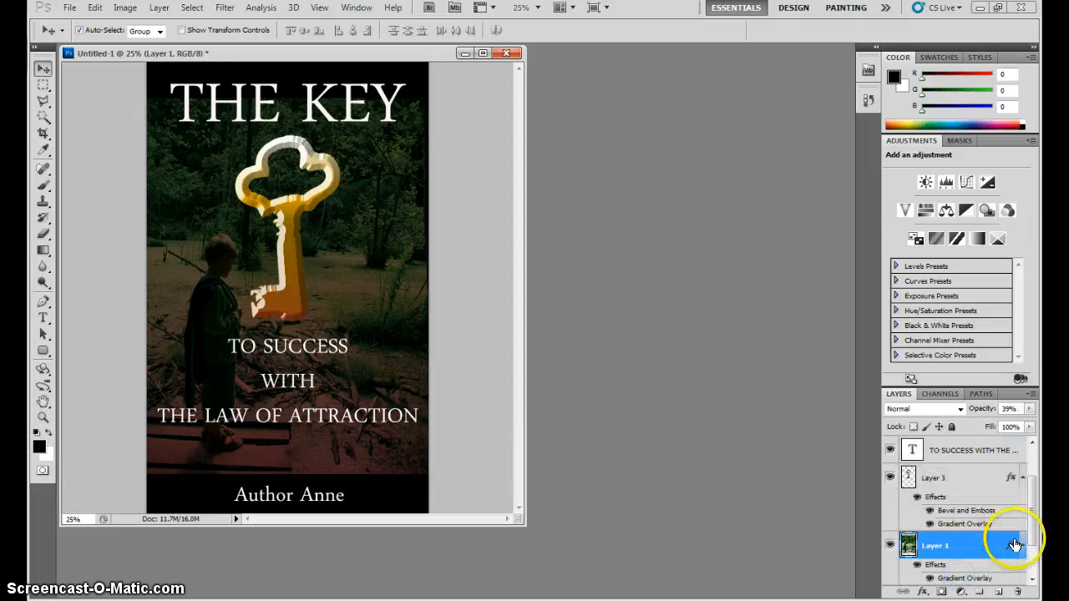
double_click(991, 580)
left_click(699, 165)
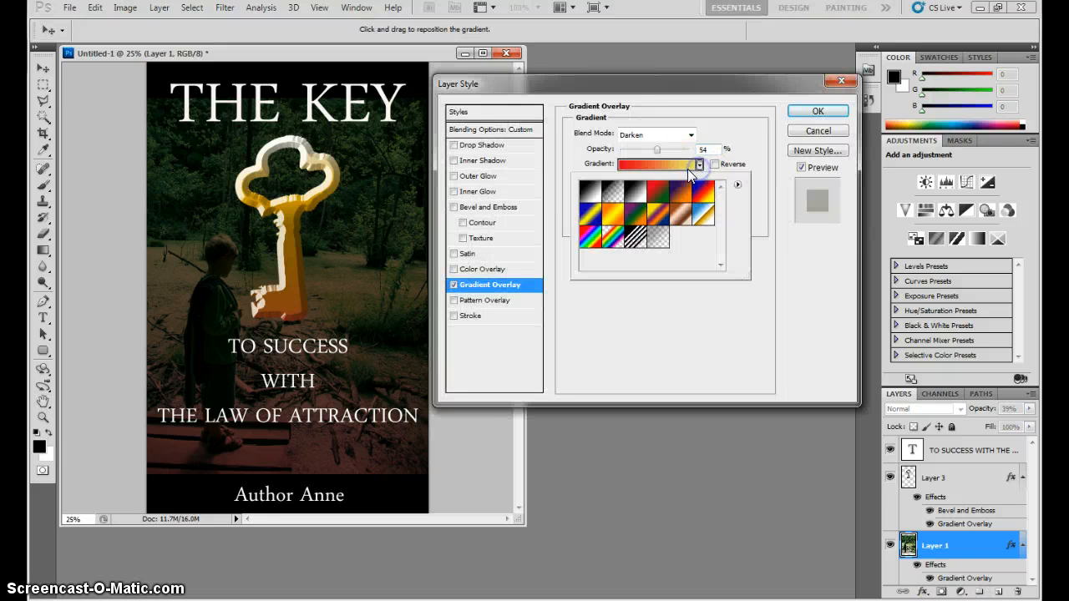
left_click(593, 219)
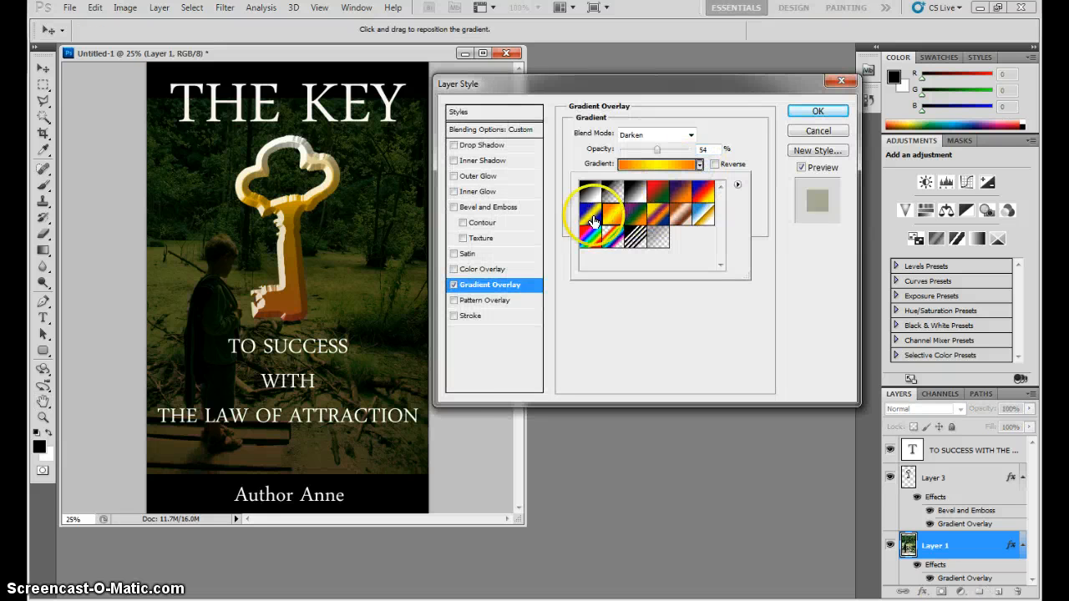
left_click(660, 199)
left_click(704, 194)
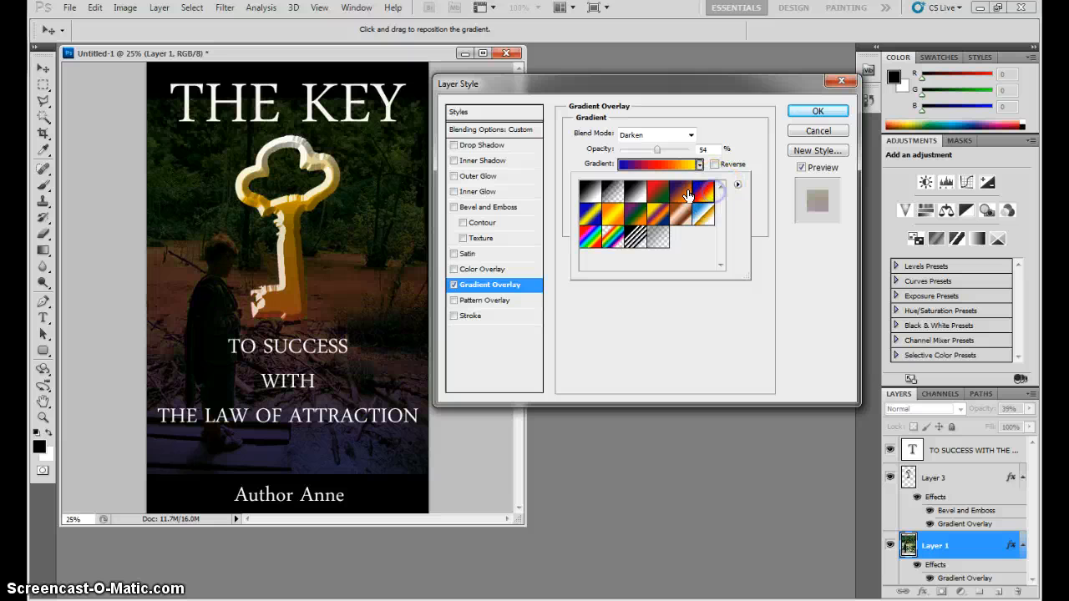
left_click(631, 193)
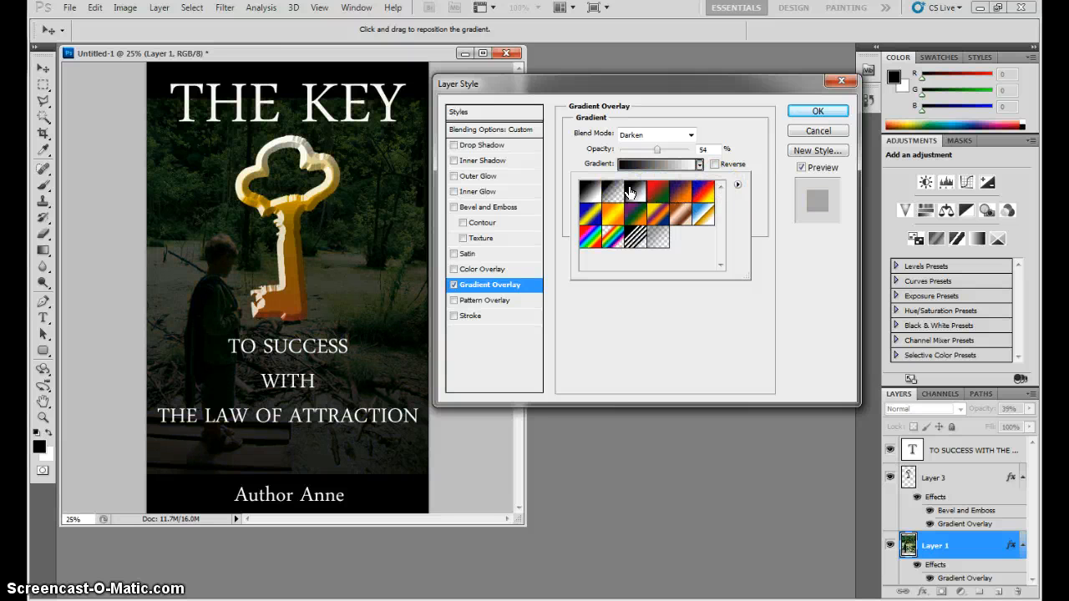
left_click(659, 222)
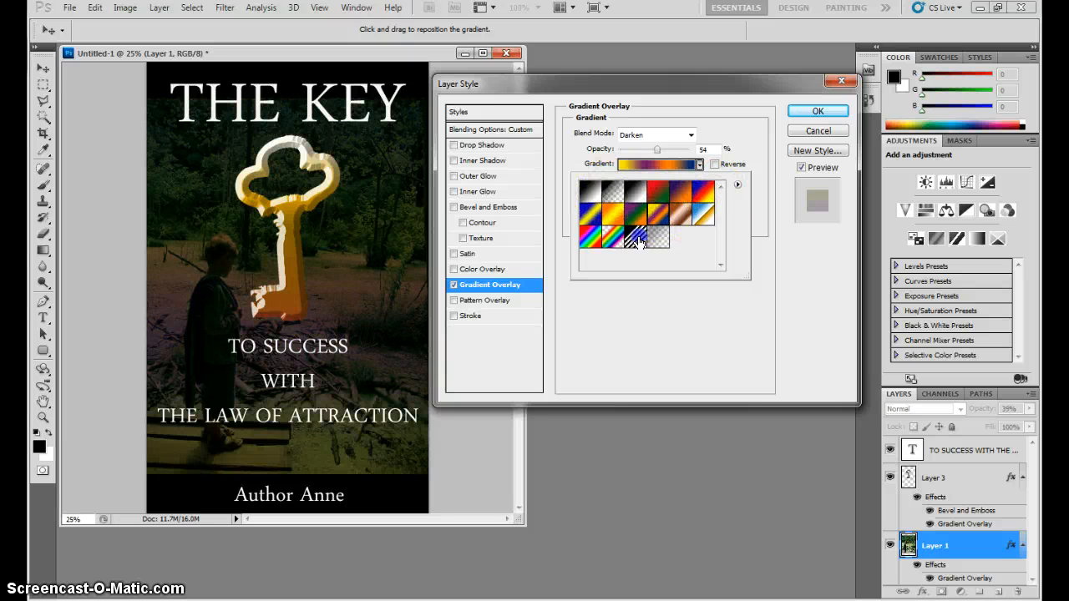
left_click(637, 239)
left_click(658, 240)
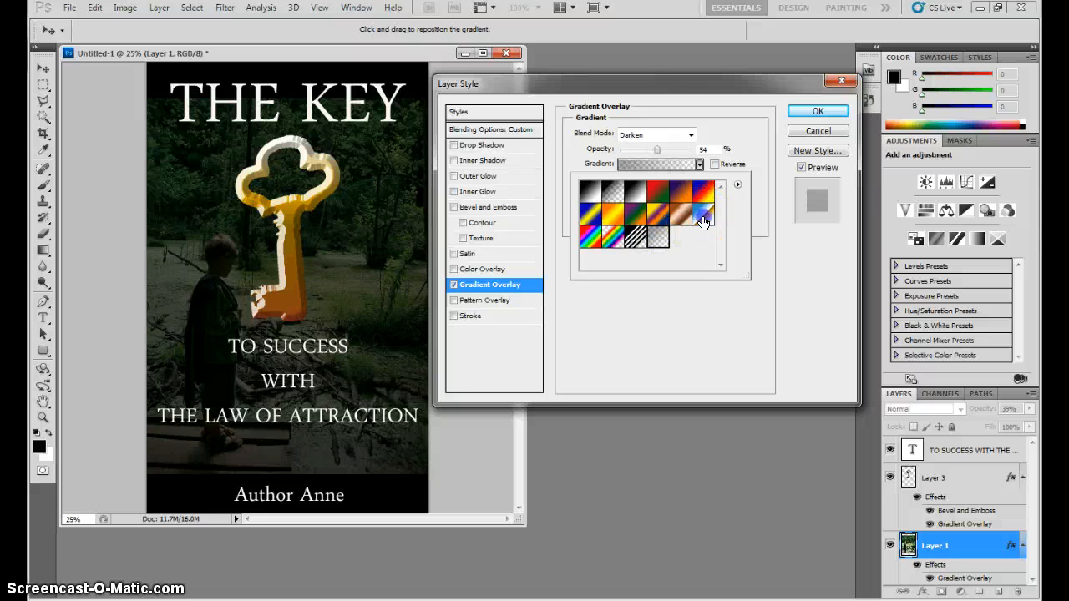
left_click(707, 195)
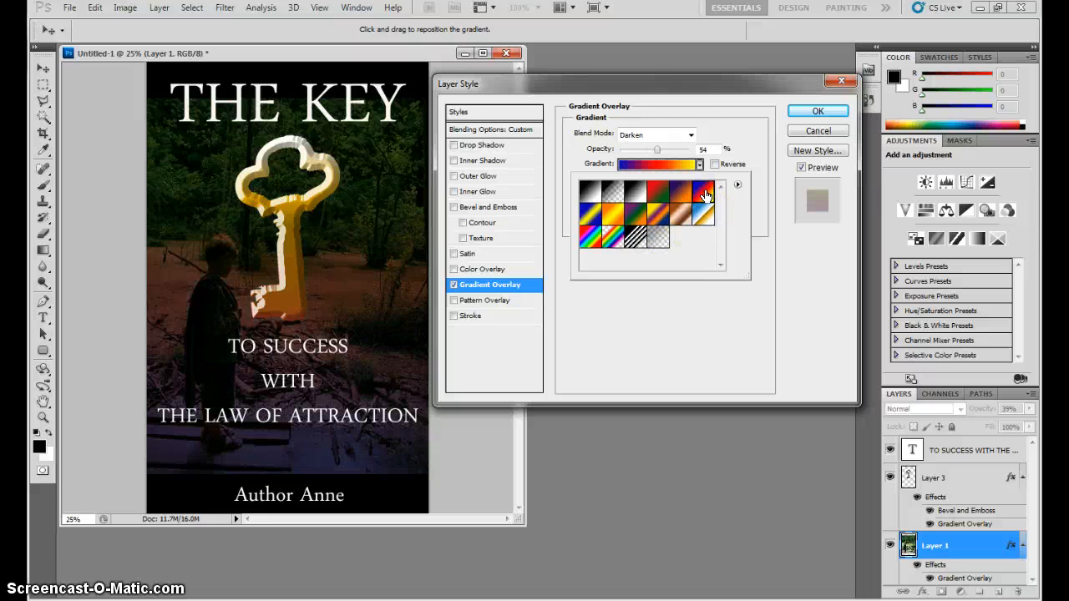
left_click_drag(647, 149, 659, 157)
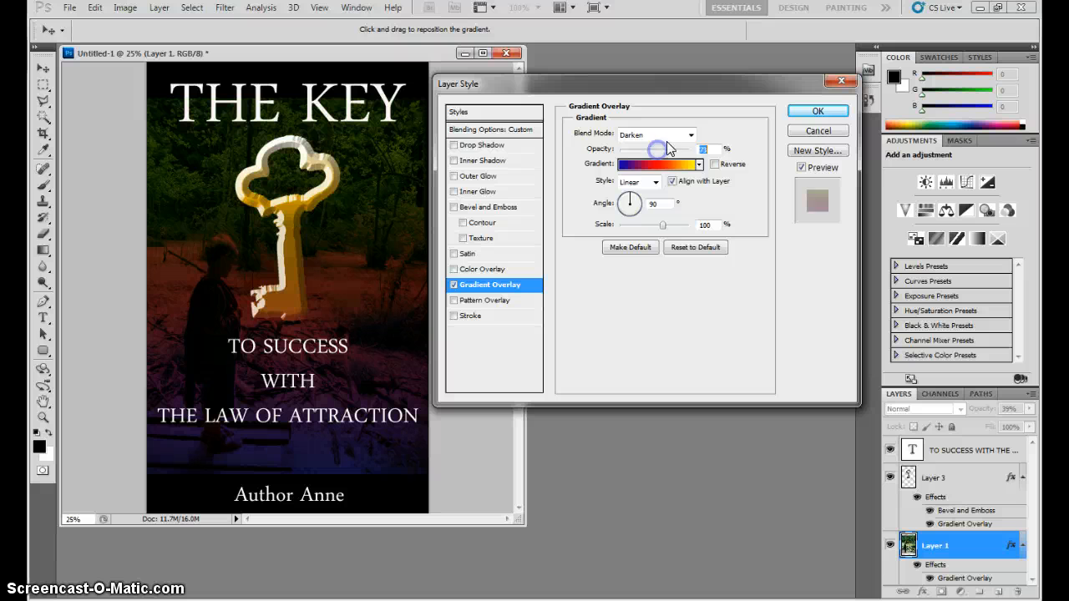
Try different blend modes for the photo's gradient overlay, from Normal through Darker Color, Color Dodge and Overlay to Vivid Light.
left_click(663, 135)
left_click(663, 130)
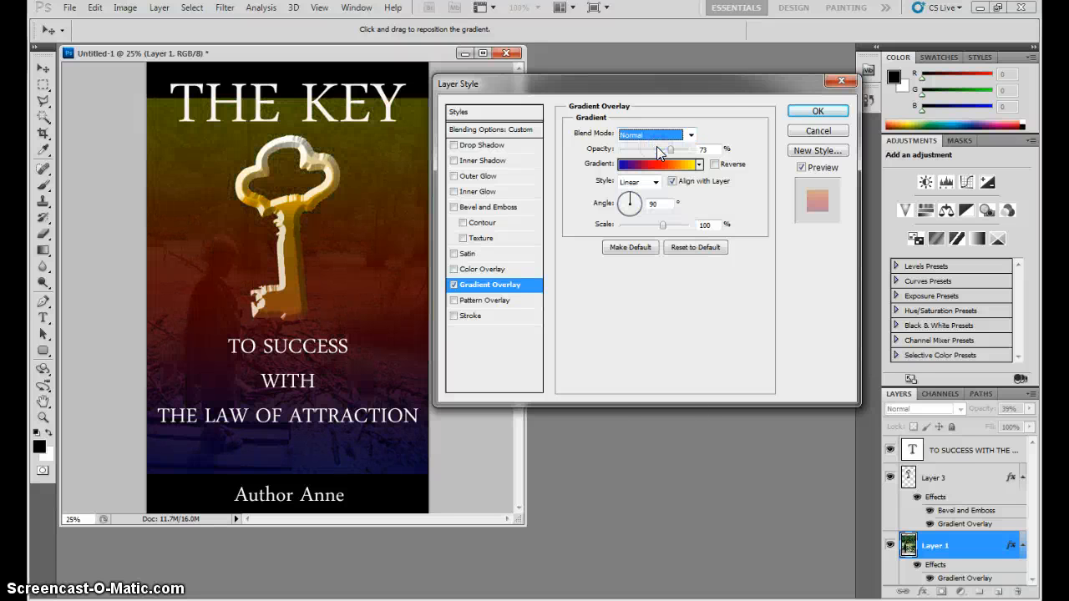
key("Down")
key("Down")
key("Down")
key("Down")
key("Down")
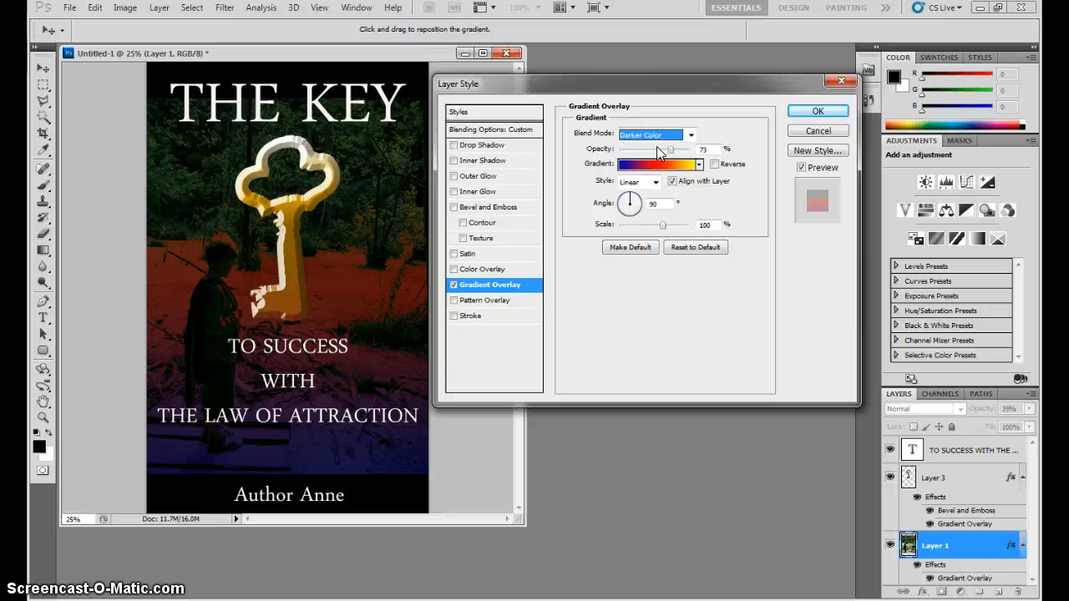
key("Down")
key("Down")
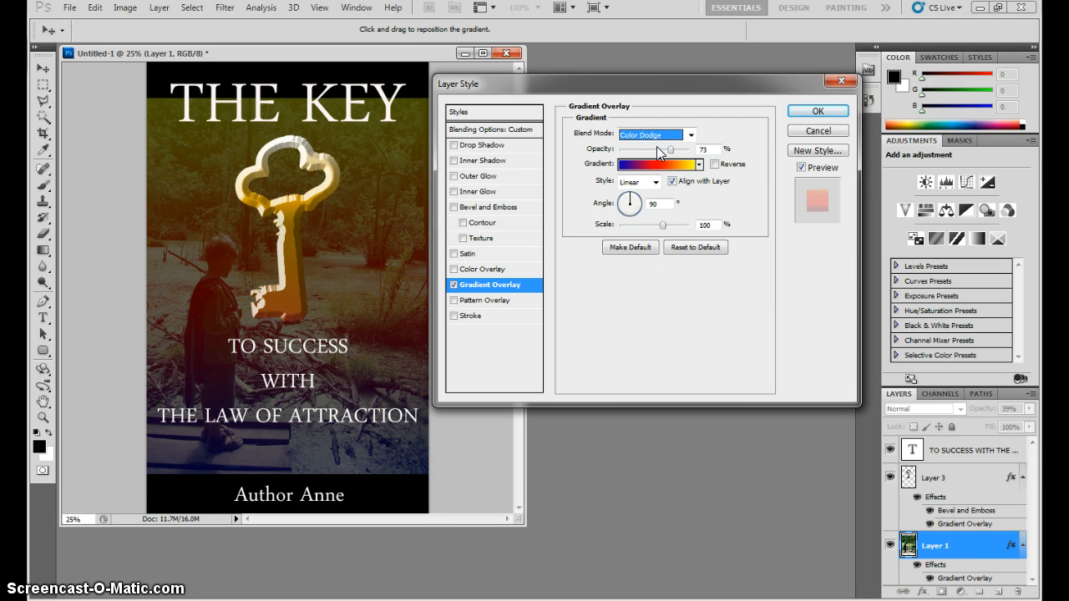
key("Down")
key("Down")
key("Down")
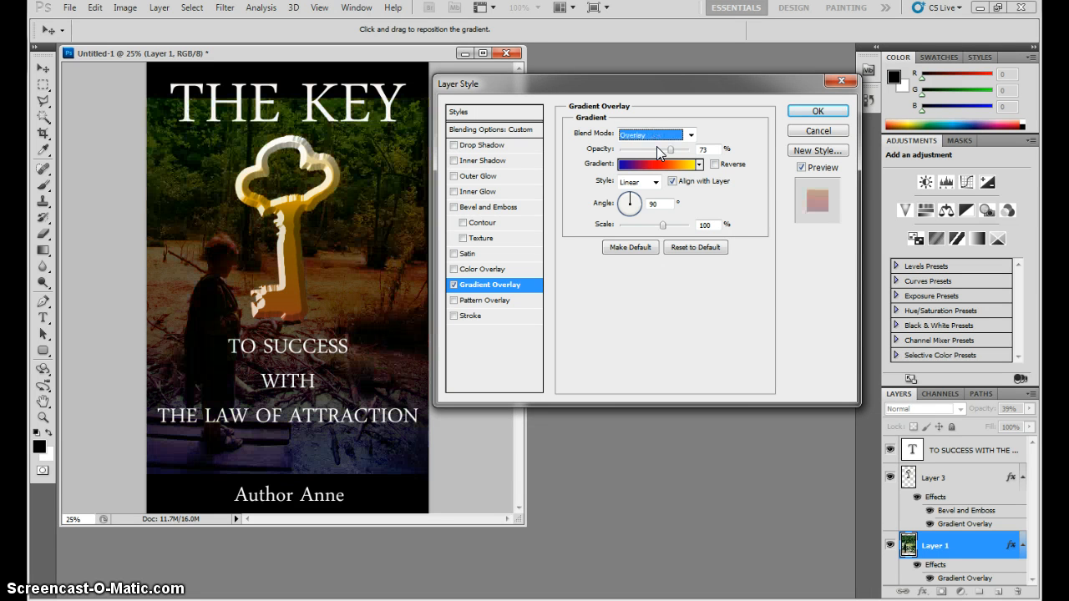
key("Down")
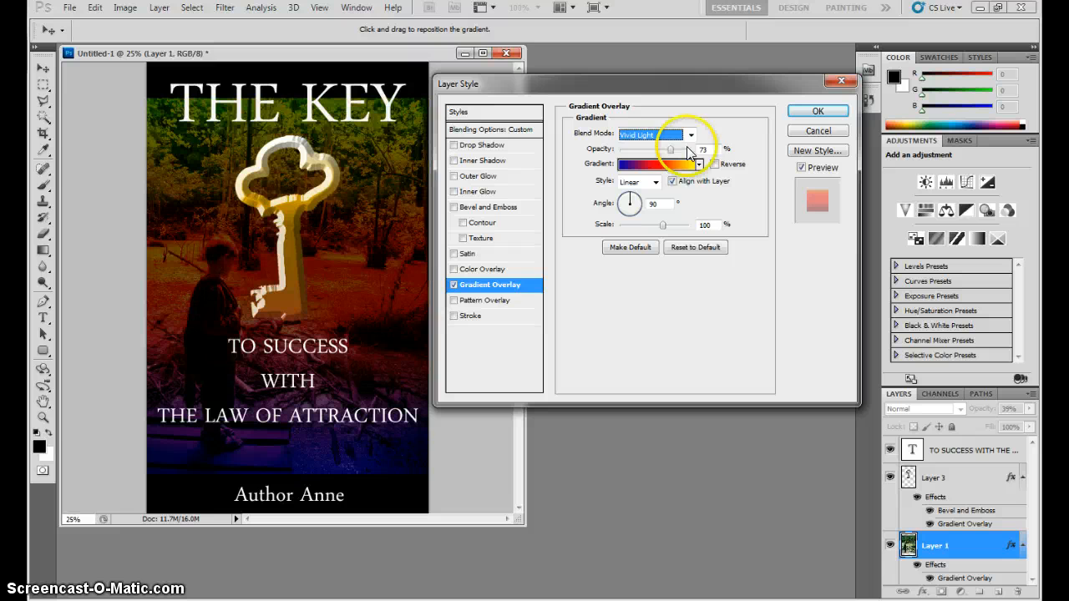
Set the photo's gradient overlay to Darken with the yellow, violet, orange and blue preset gradient, and apply the layer style.
left_click(669, 135)
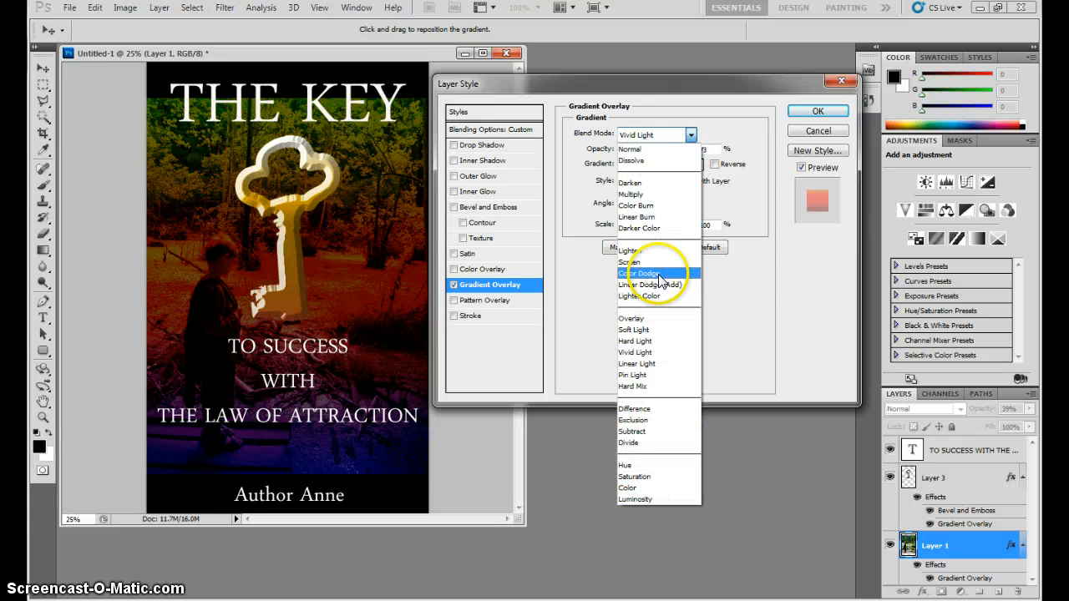
left_click(656, 182)
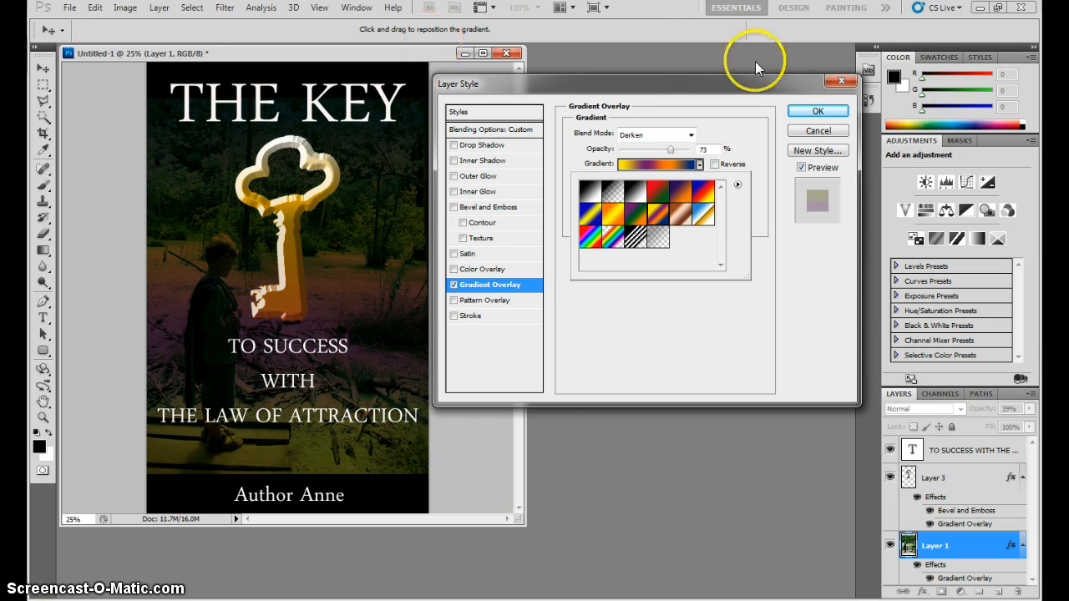
left_click(814, 112)
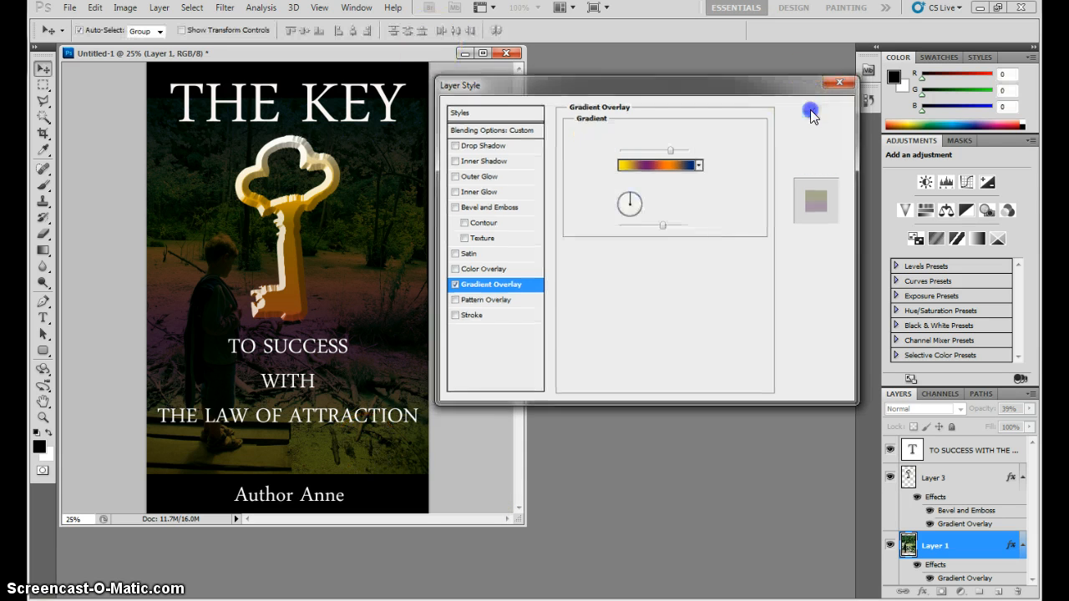
Add an Outer Glow to the THE KEY title with a spread of 6% and a size of 7 px.
mouse_move(1035, 493)
left_mouse_down()
mouse_move(1043, 541)
mouse_move(1035, 484)
left_mouse_up()
left_click(964, 452)
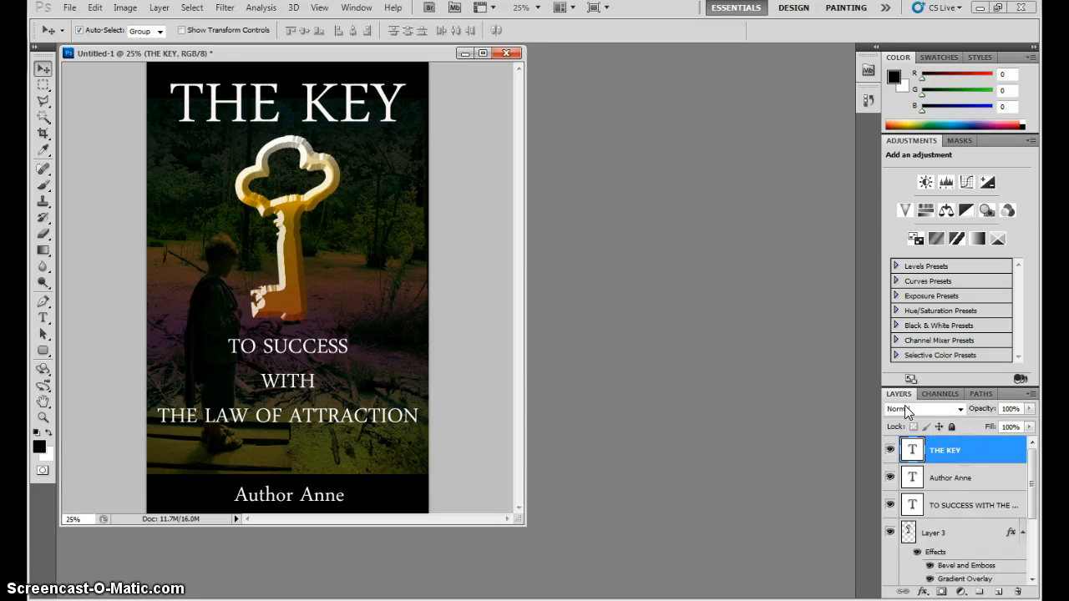
left_click(925, 592)
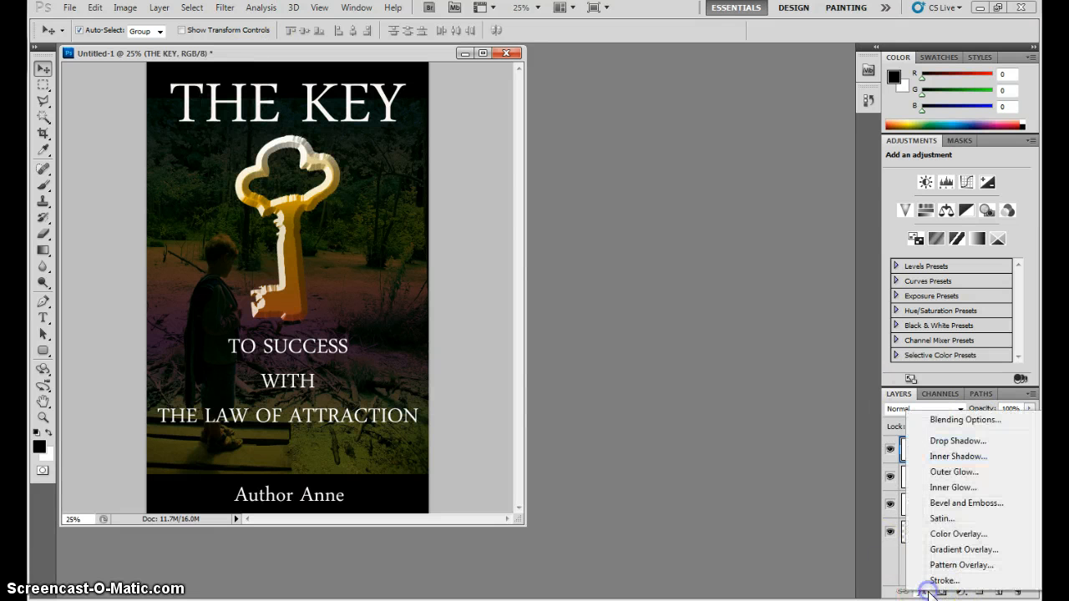
left_click(954, 472)
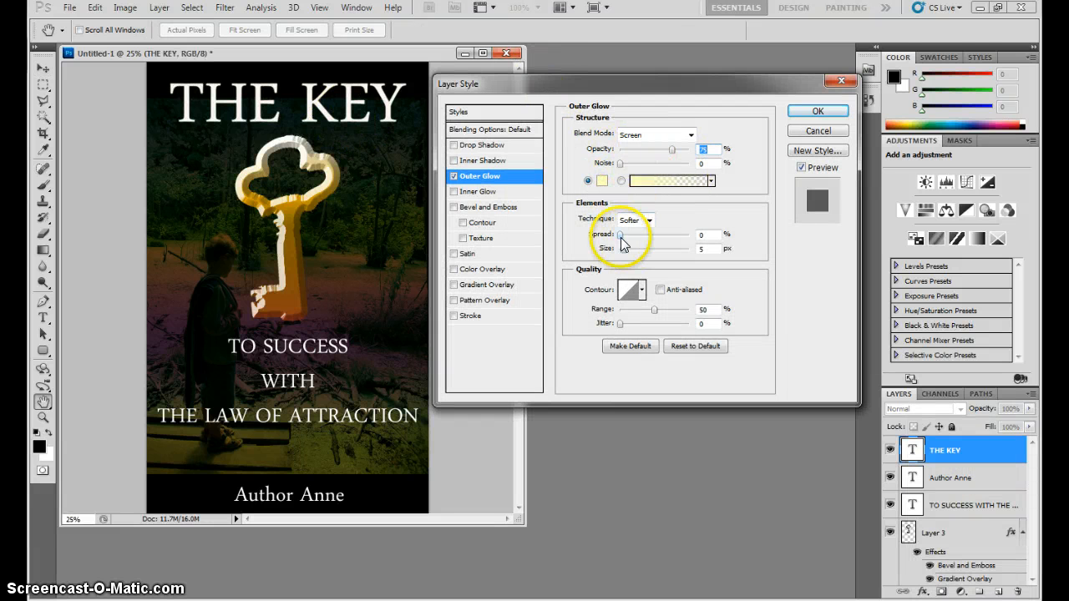
left_click_drag(622, 234, 628, 248)
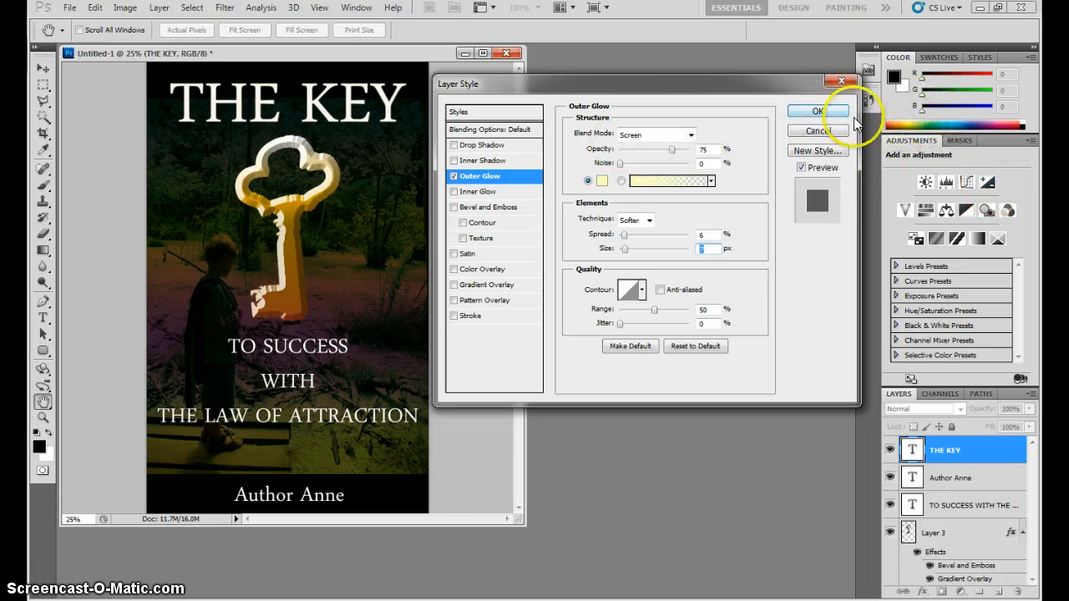
left_click(818, 111)
Color the author's name at the foot of the cover golden yellow (ffc937).
left_click(978, 505)
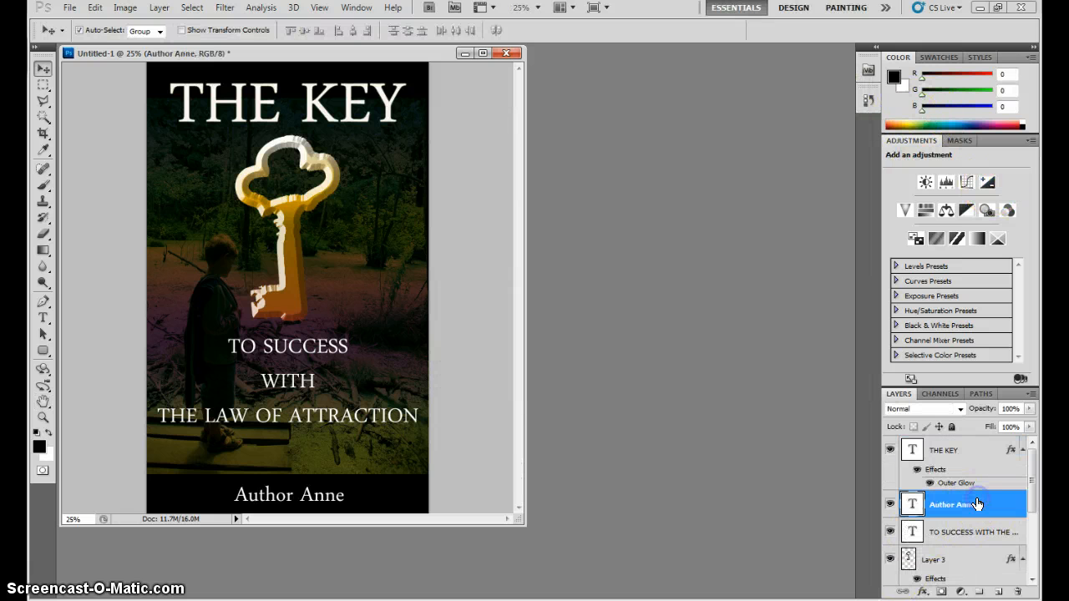
left_click(43, 318)
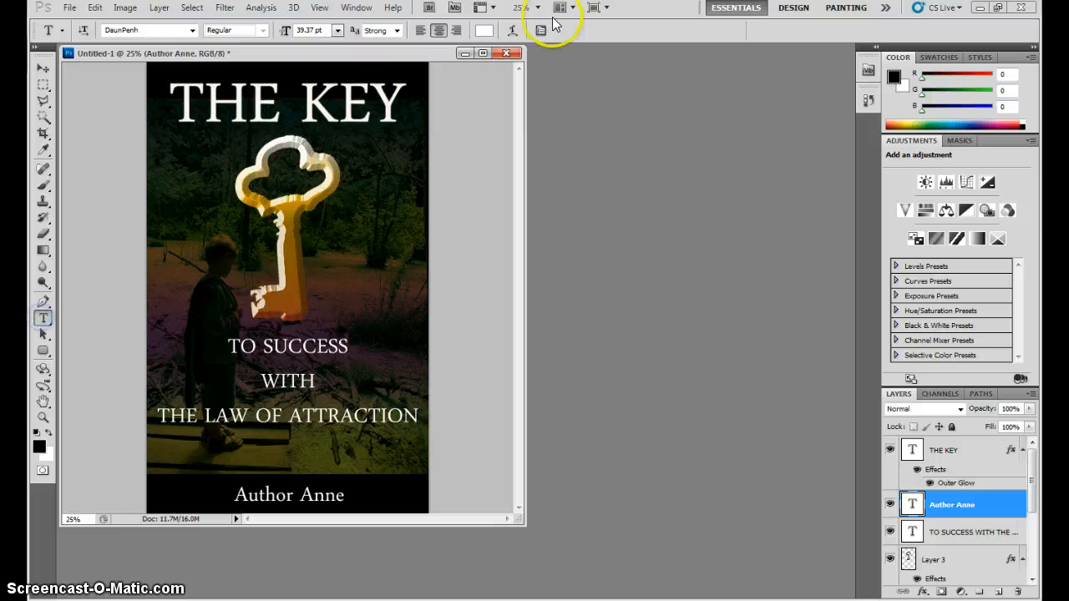
left_click(485, 30)
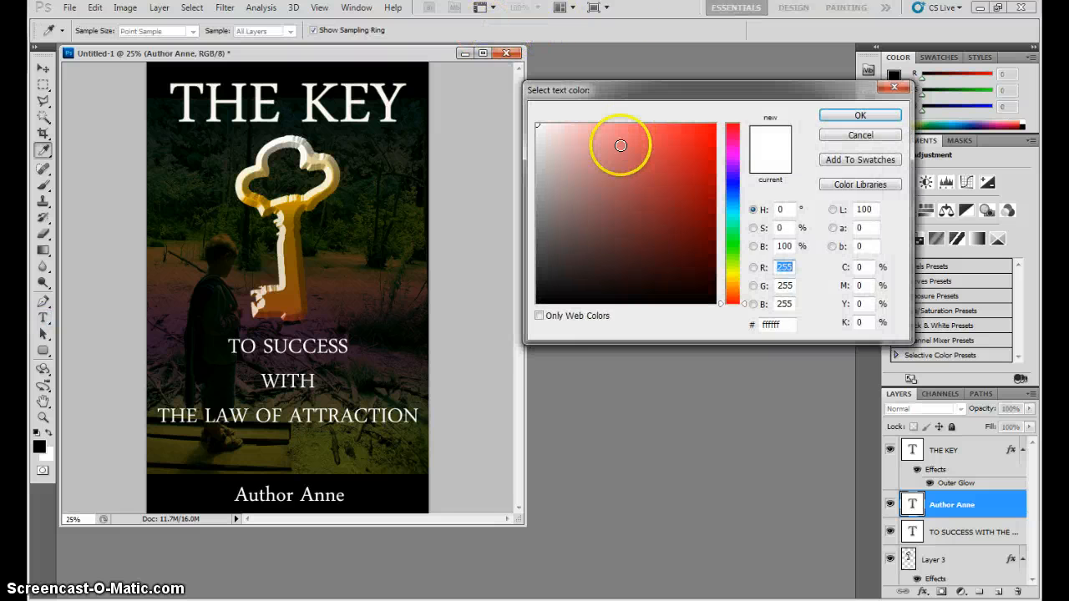
left_click_drag(621, 145, 676, 126)
left_click_drag(730, 258, 730, 282)
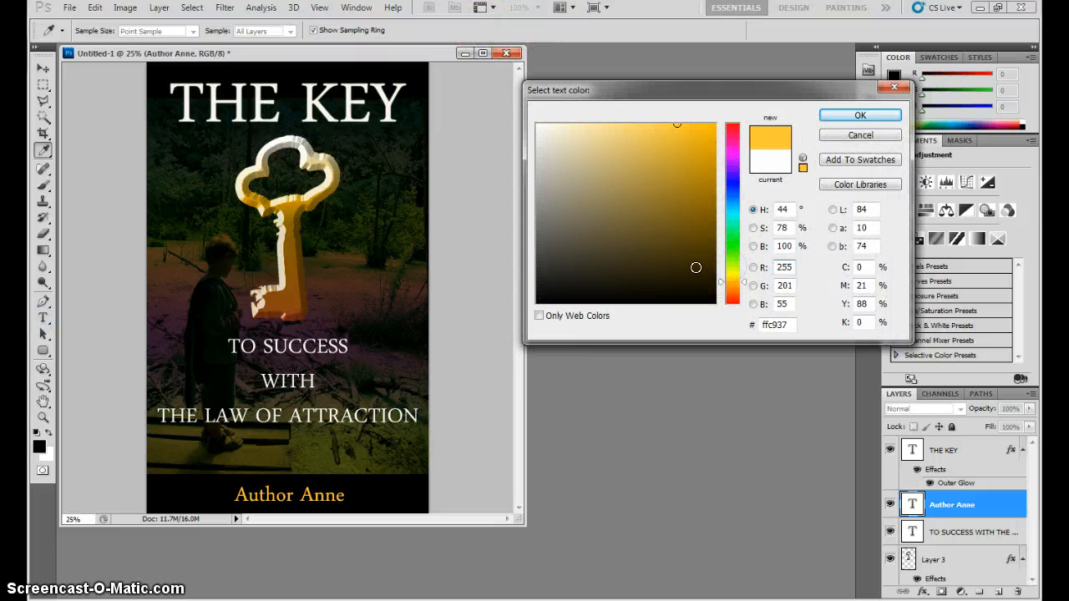
left_click(874, 114)
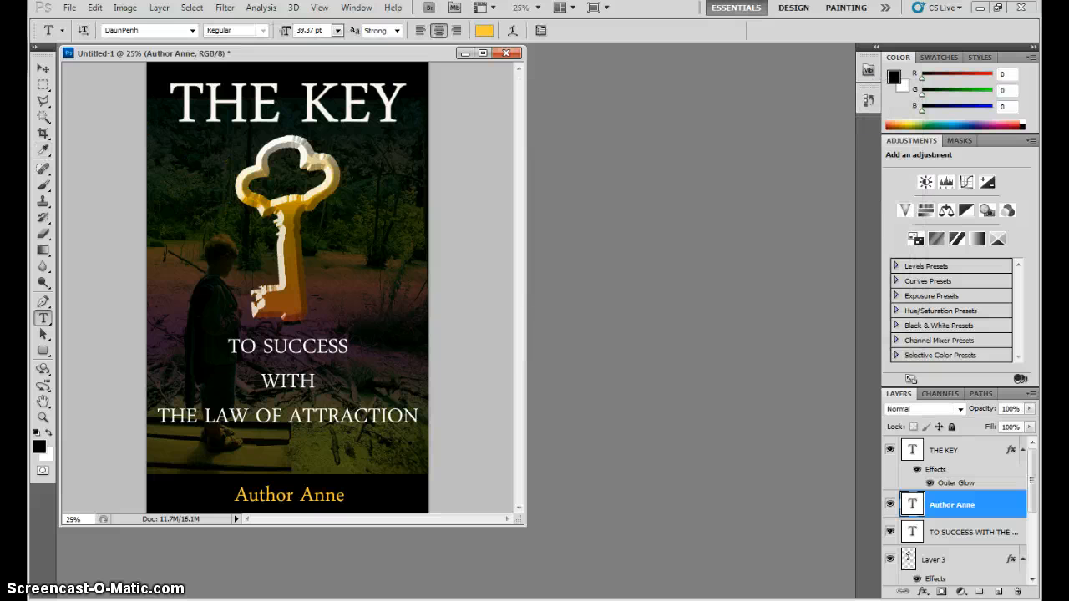
left_click(44, 68)
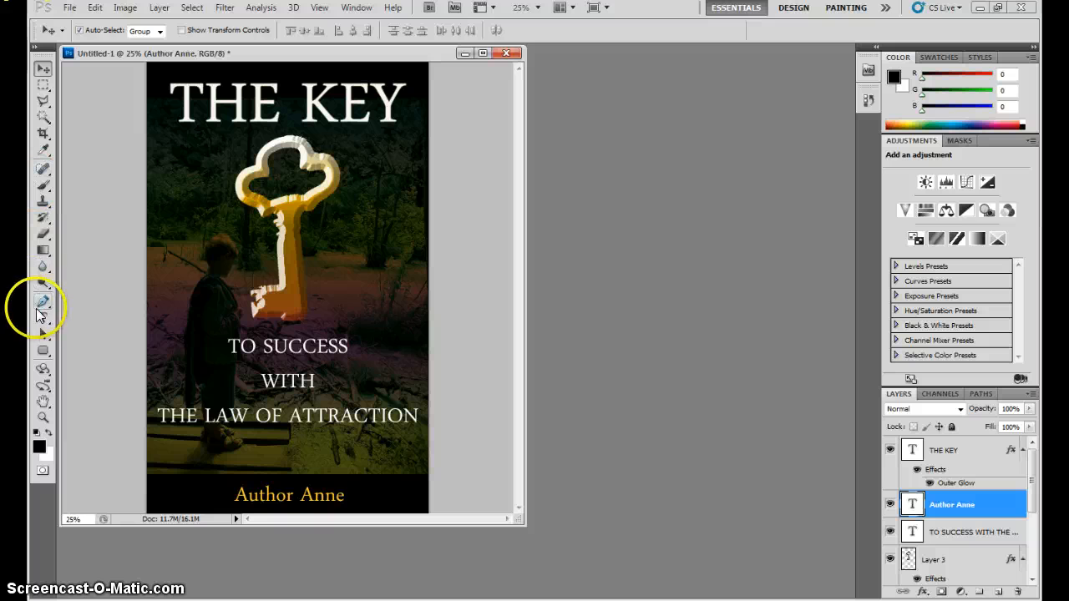
Set the subtitle line THE LAW OF ATTRACTION in the Elephant font at 18 pt.
left_click(39, 315)
left_click_drag(158, 416, 433, 428)
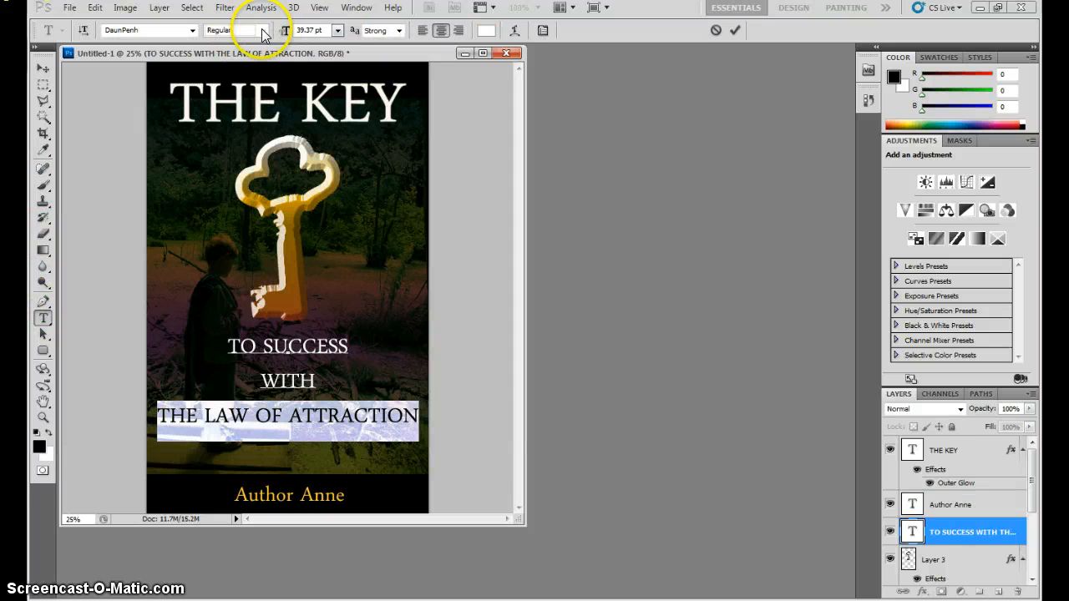
left_click(192, 31)
left_click(223, 89)
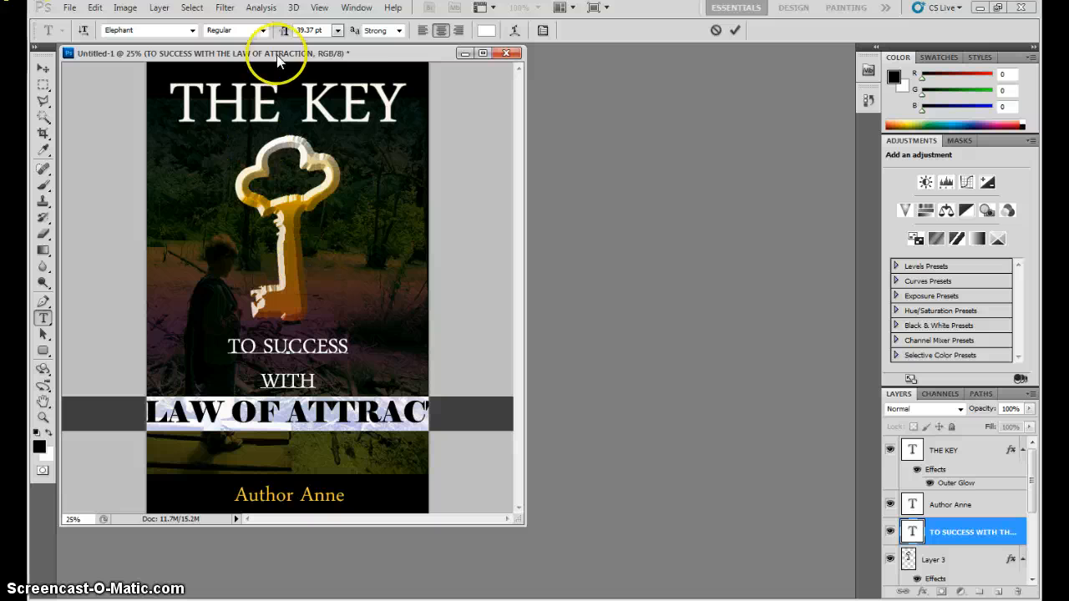
left_click(339, 32)
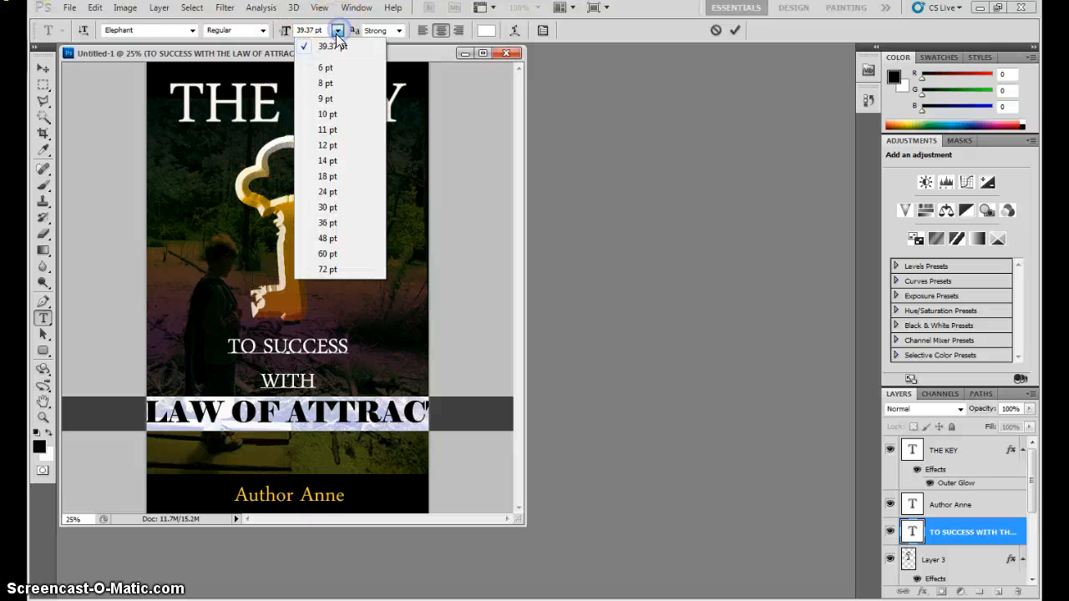
left_click(324, 176)
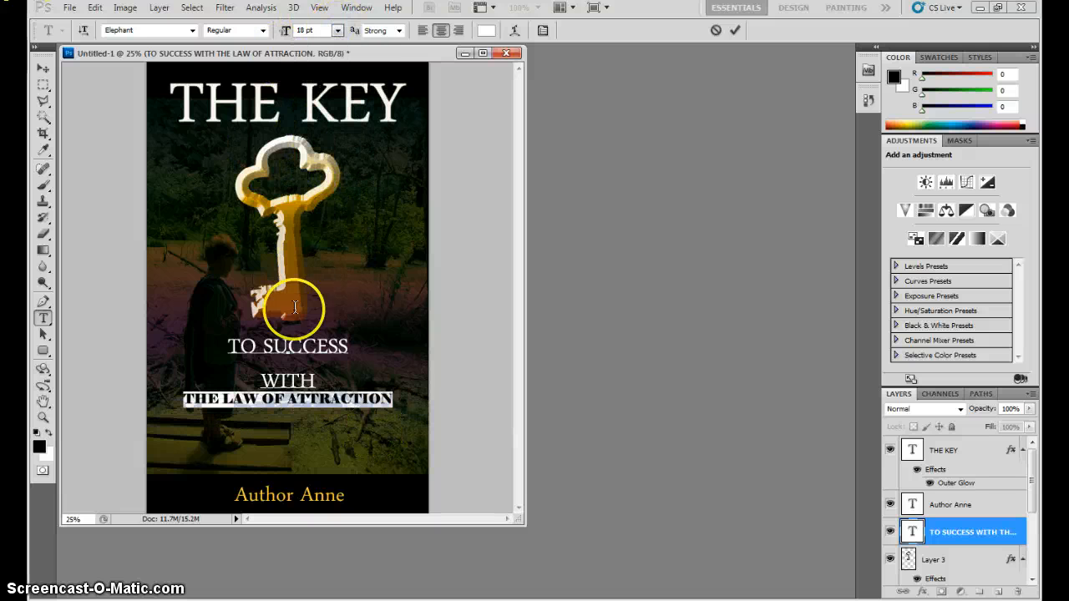
Try to undo the font and size changes on THE LAW OF ATTRACTION, restoring the line after accidentally cutting it.
key("ctrl+z")
key("ctrl+z")
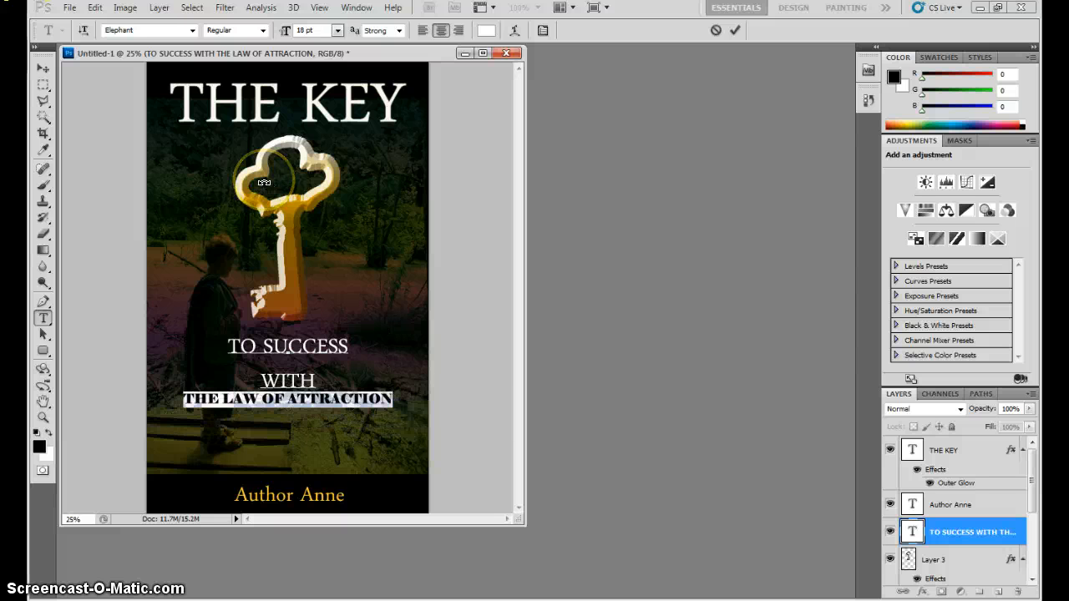
key("ctrl+x")
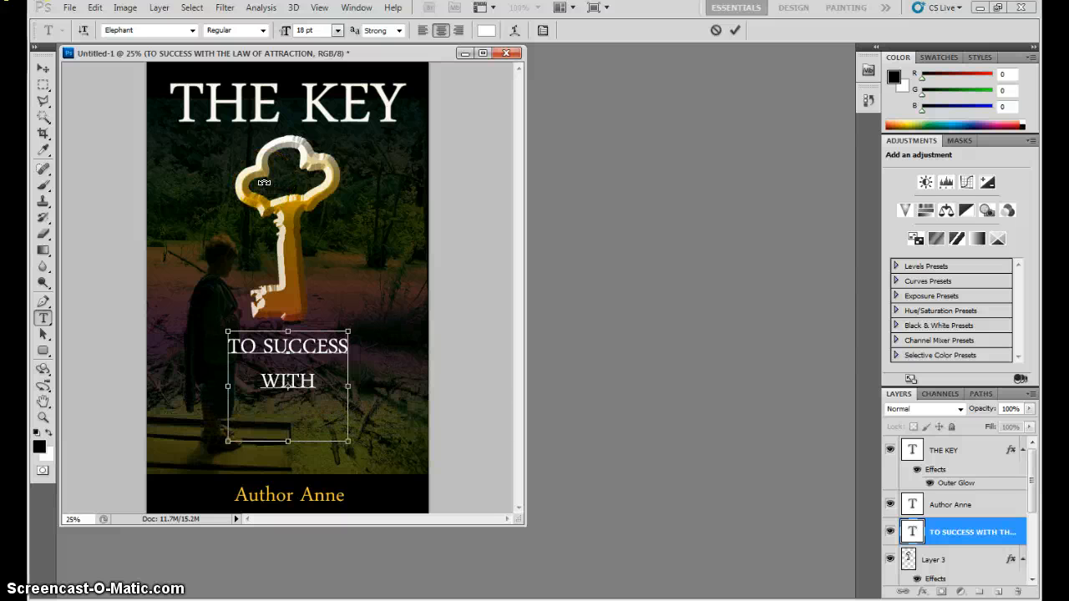
key("ctrl+z")
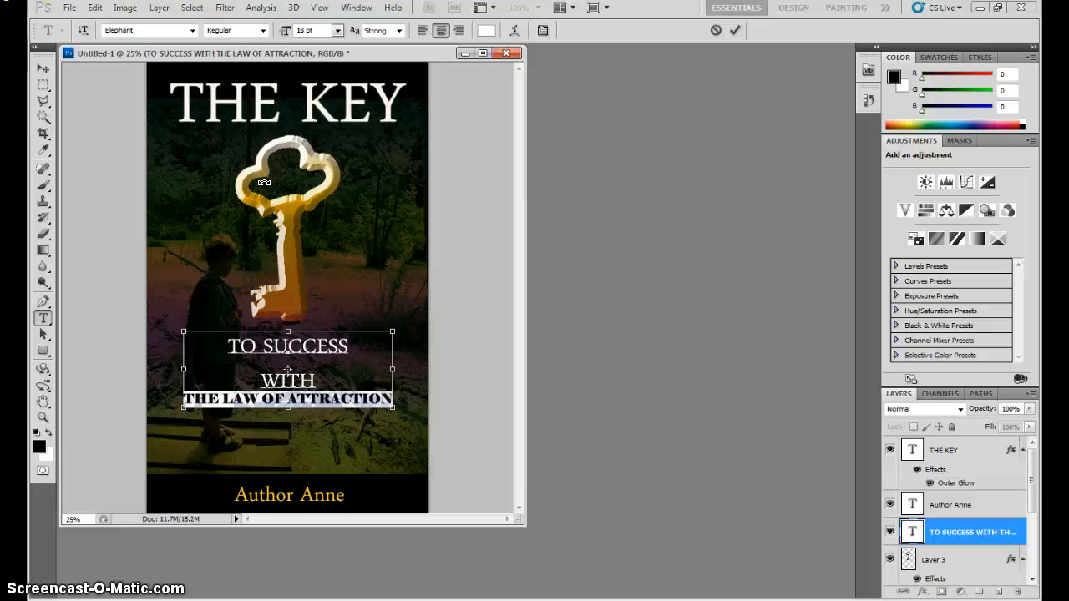
key("ctrl+z")
key("ctrl+z")
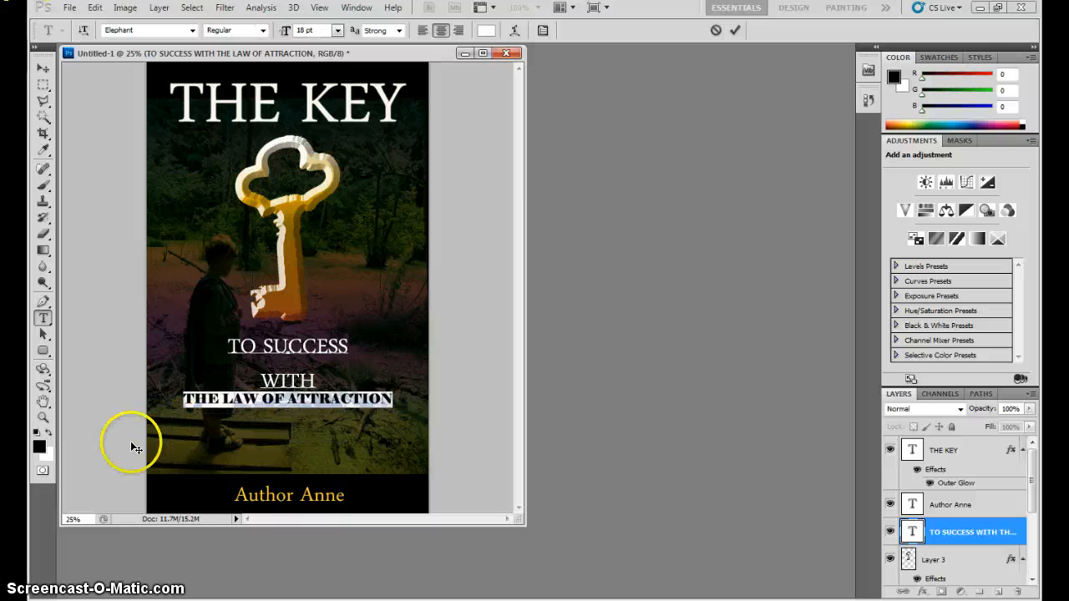
Discard the Elephant formatting and remove the line THE LAW OF ATTRACTION from the subtitle text layer.
key("Escape")
triple_click(160, 422)
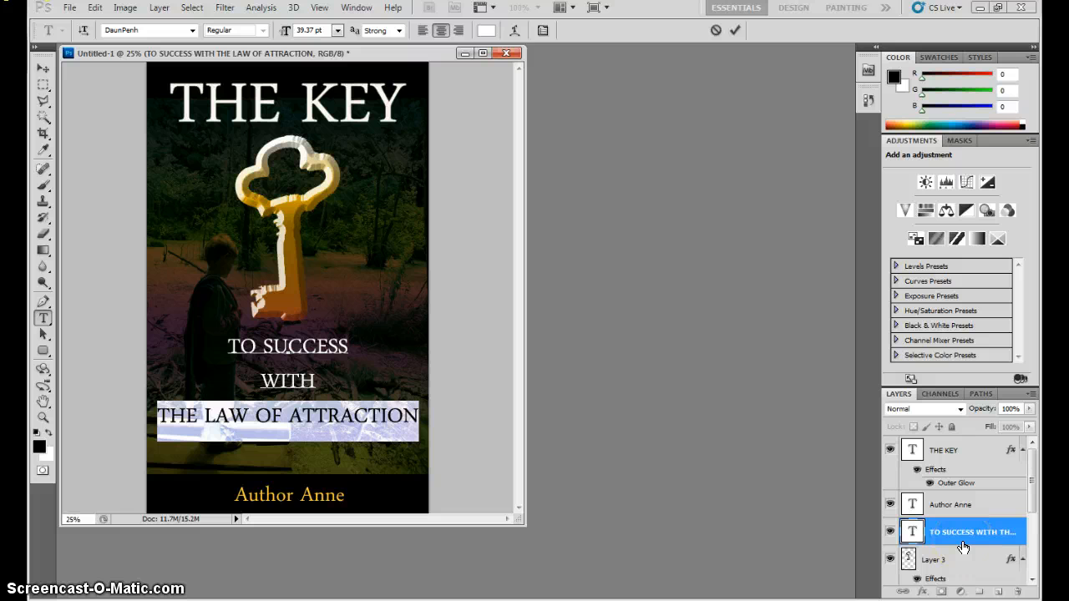
key("BackSpace")
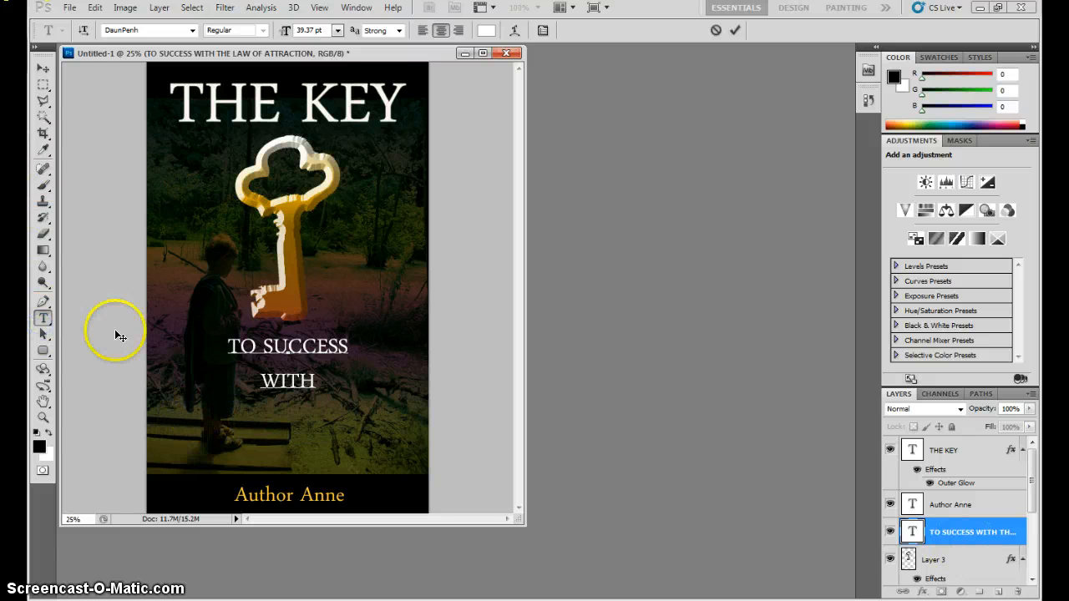
left_click(44, 304)
left_click(43, 318)
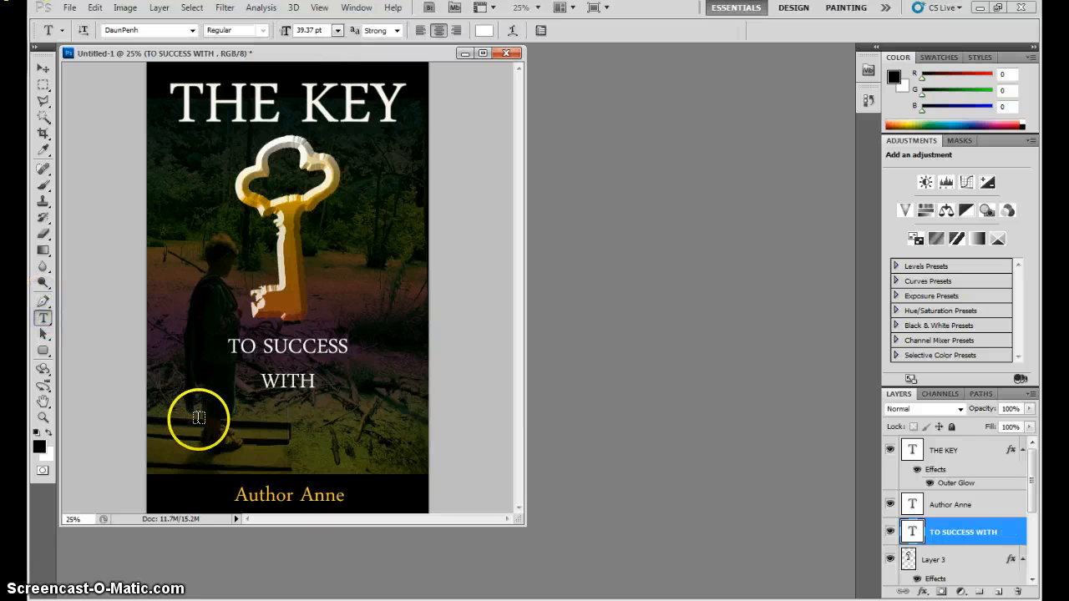
Paste THE LAW OF ATTRACTION as a separate text layer and center it beneath the word WITH.
left_click(199, 418)
key("ctrl+v")
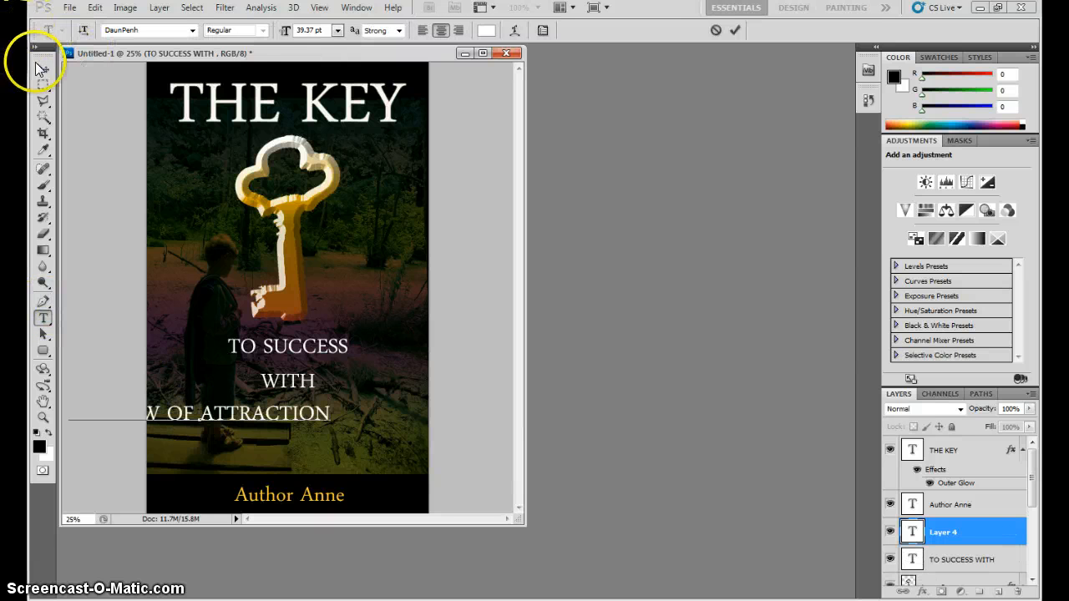
left_click(44, 67)
left_click_drag(211, 418, 299, 414)
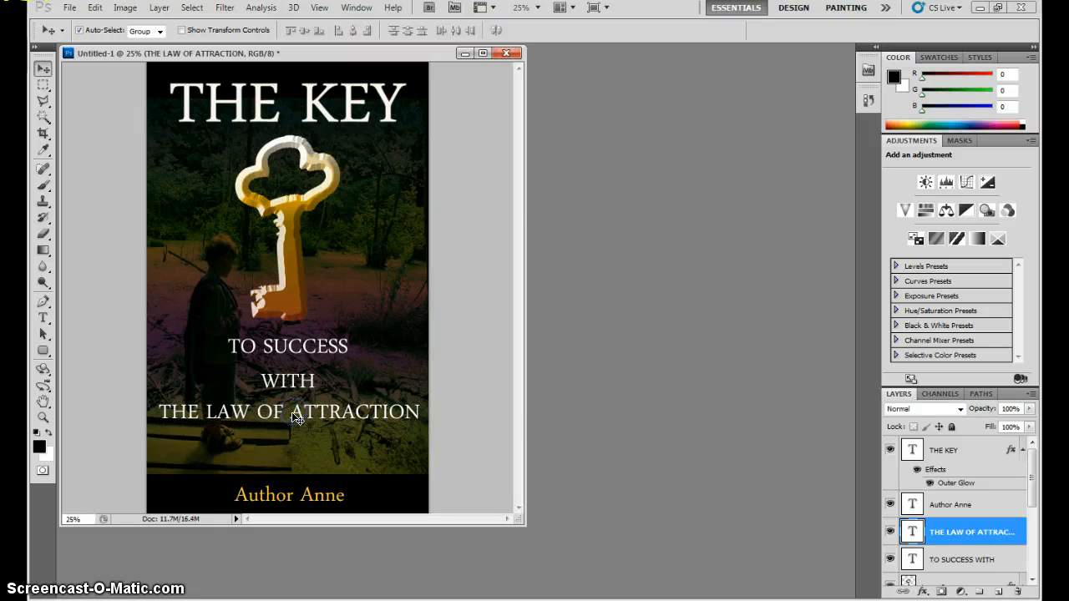
Stretch the THE LAW OF ATTRACTION text to about 107% of its height with Free Transform.
key("ctrl+t")
left_click_drag(287, 436, 289, 440)
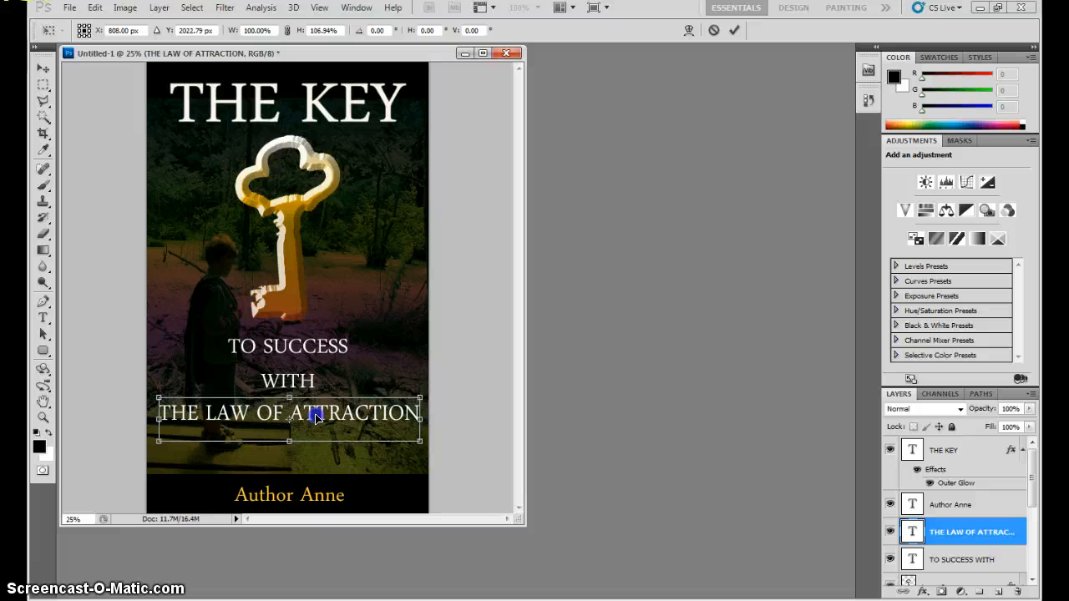
left_click(42, 68)
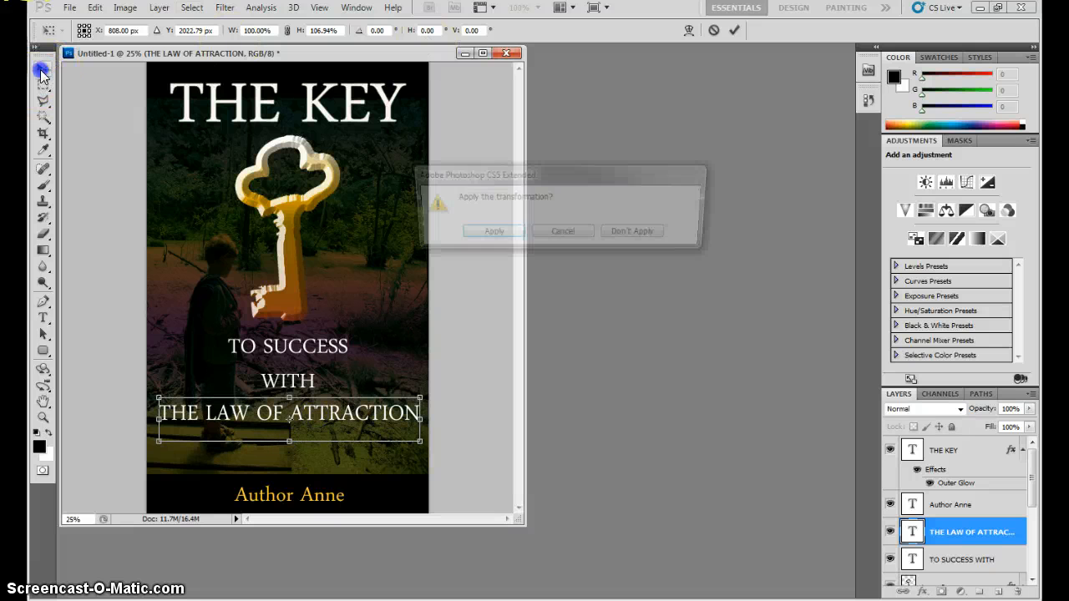
left_click(496, 235)
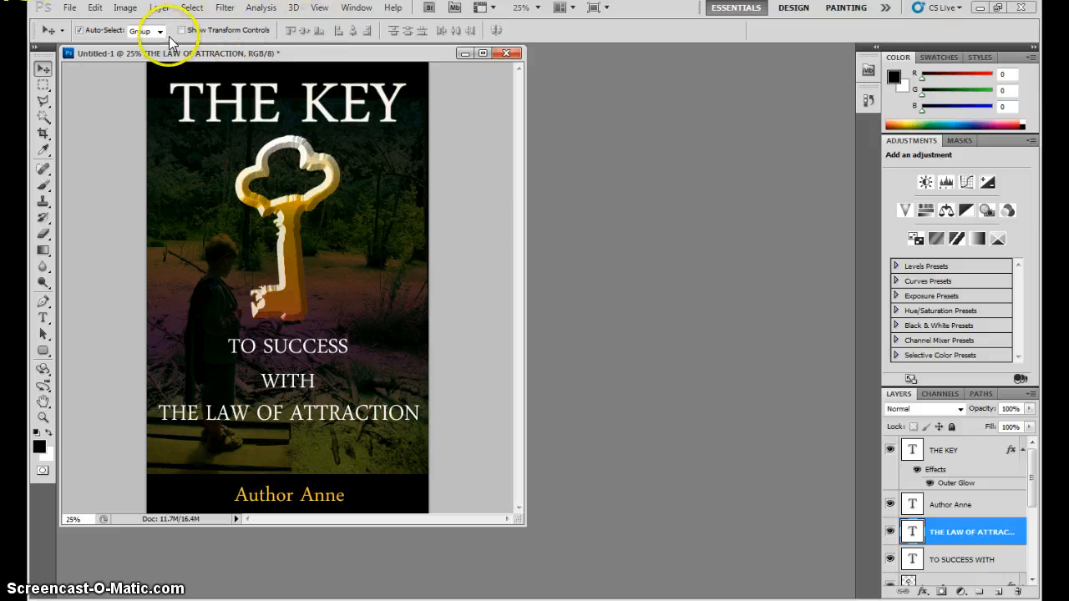
left_click(43, 320)
left_click(396, 30)
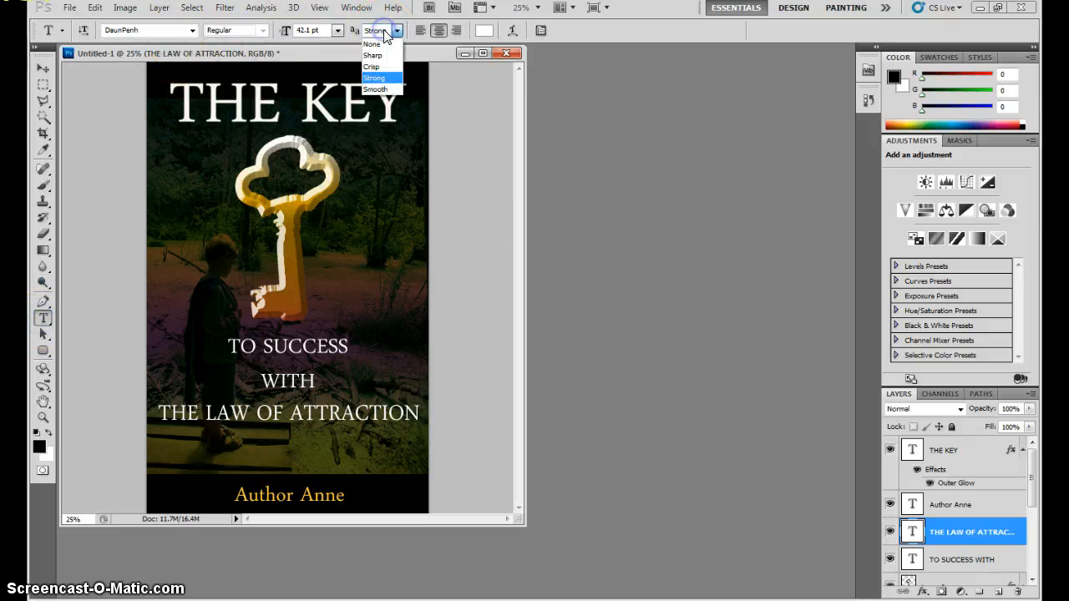
left_click(582, 34)
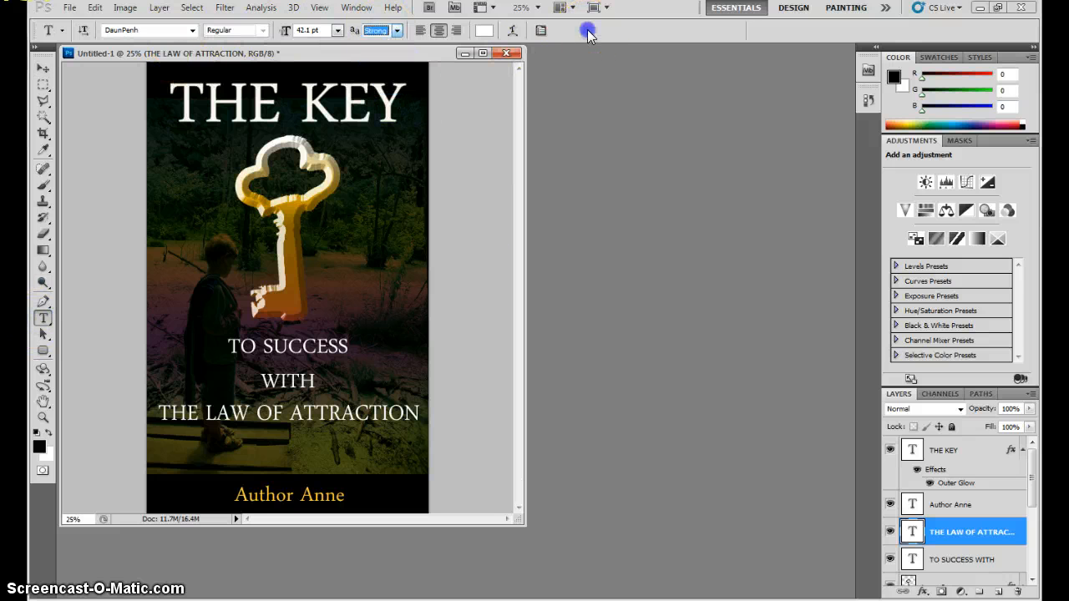
left_click(147, 31)
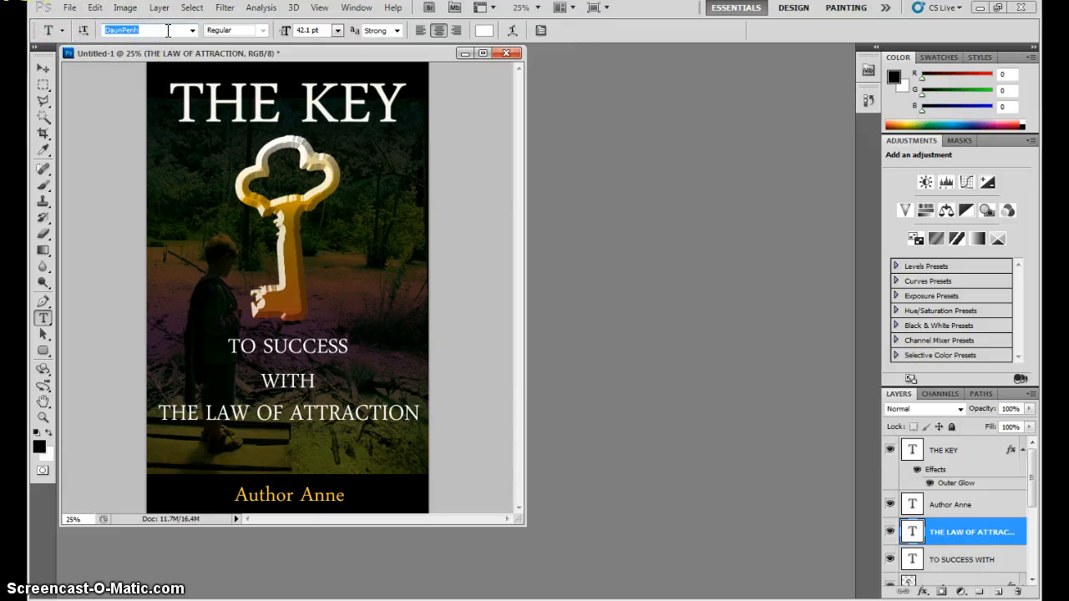
left_click(966, 535)
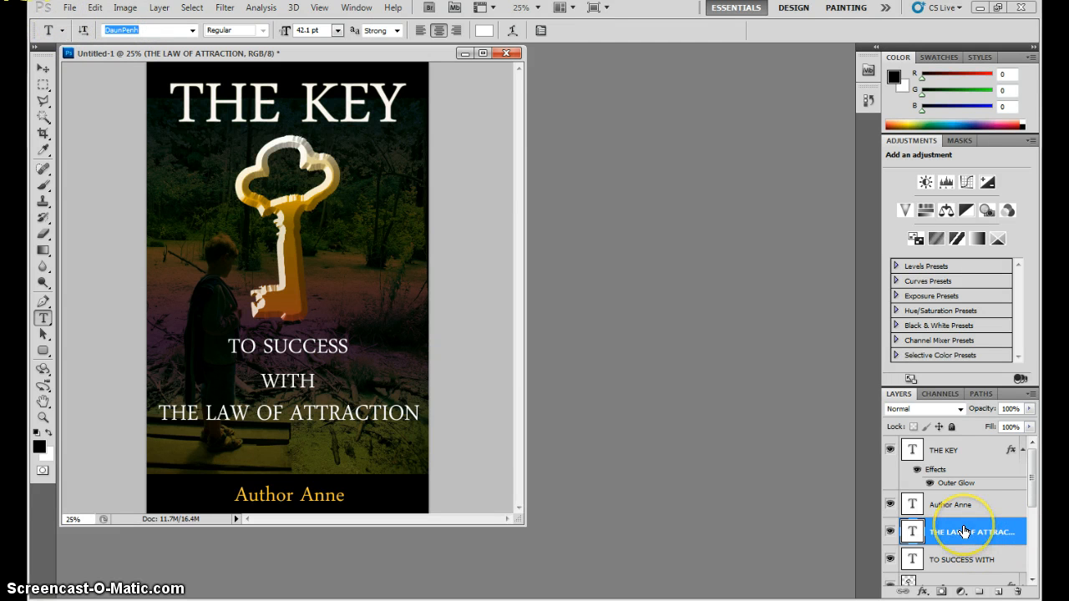
Maximize the cover document and hide the surrounding panels to review the finished design.
left_click(482, 53)
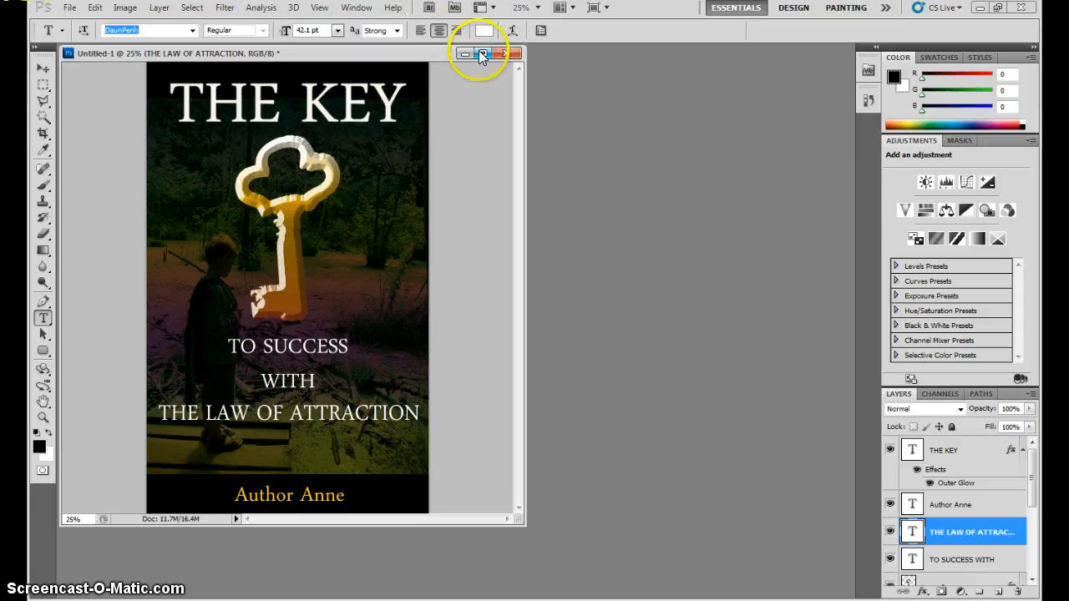
key("Tab")
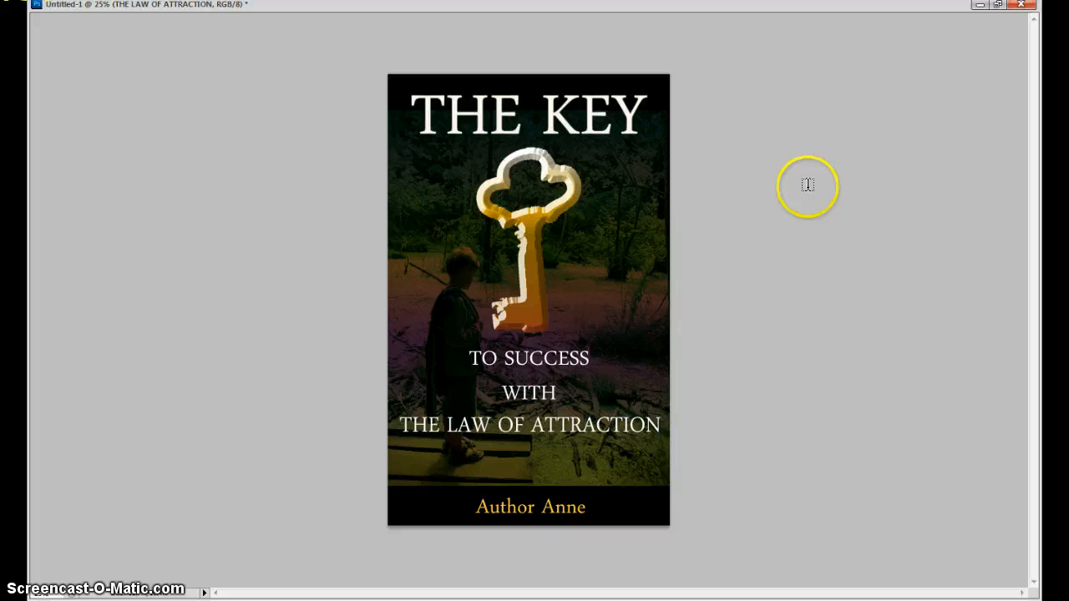
key("ctrl+s")
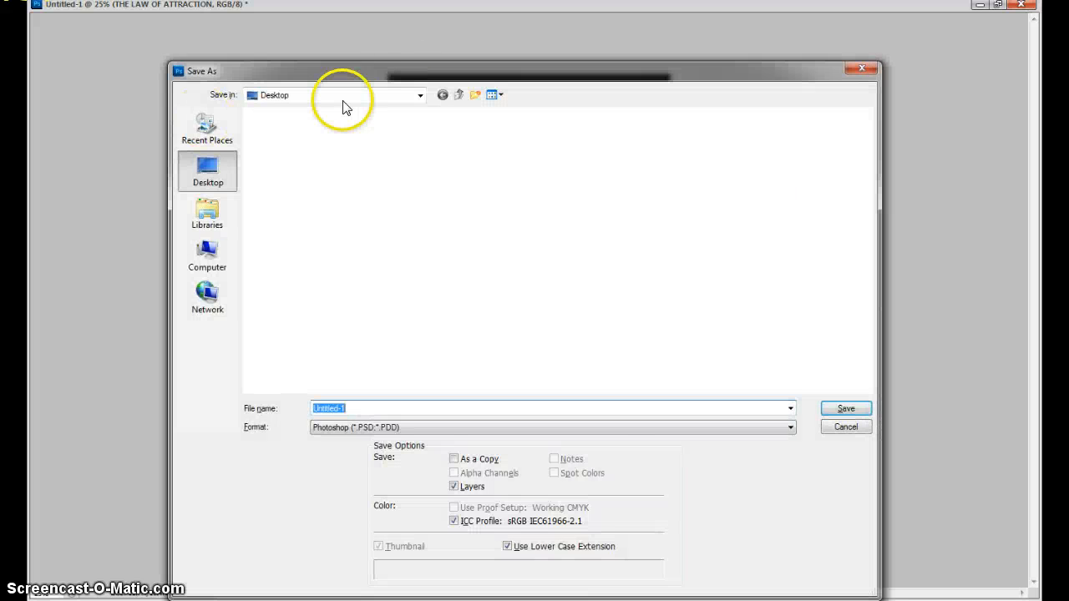
left_click(832, 411)
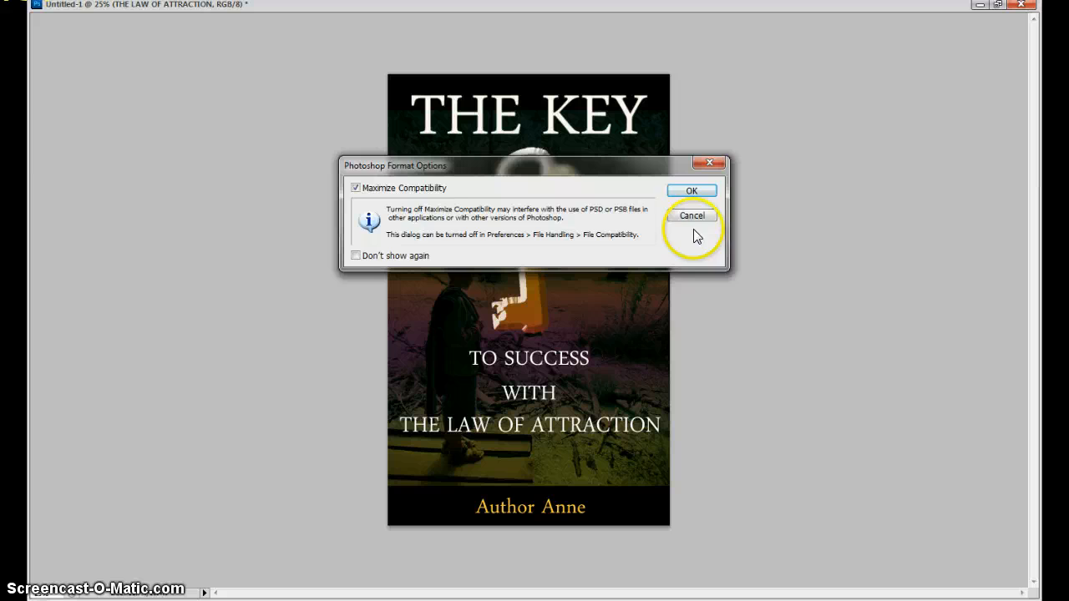
left_click(687, 214)
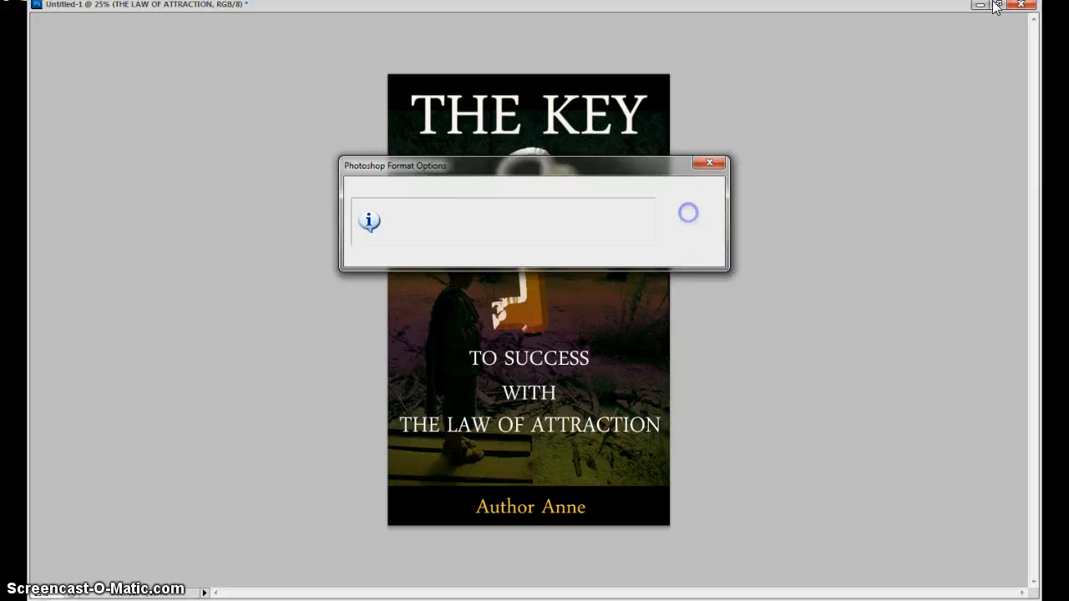
Close the cover document without saving its changes.
left_click(1020, 7)
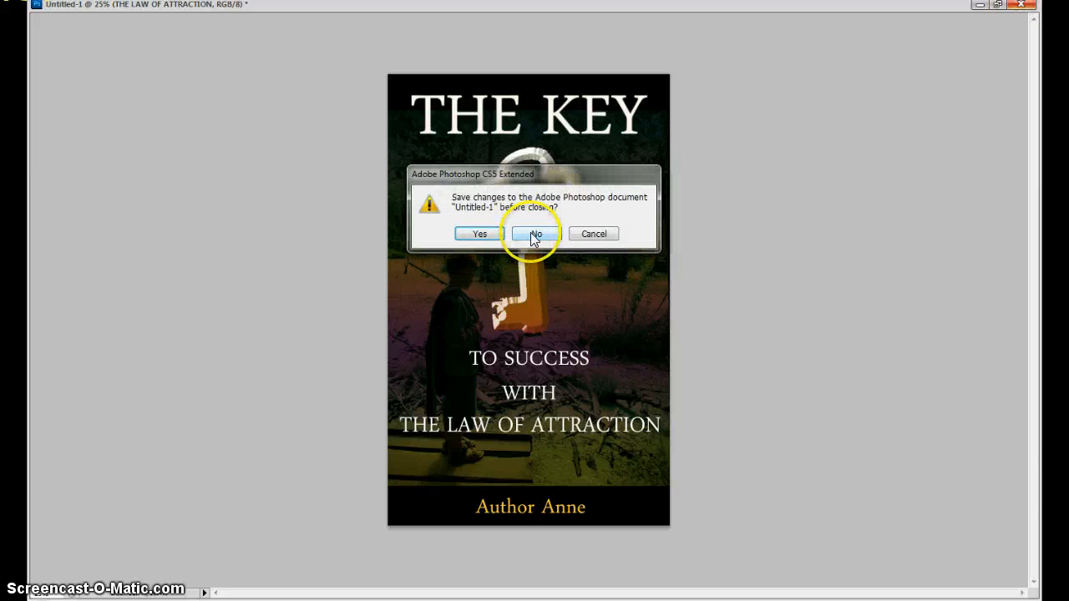
left_click(533, 234)
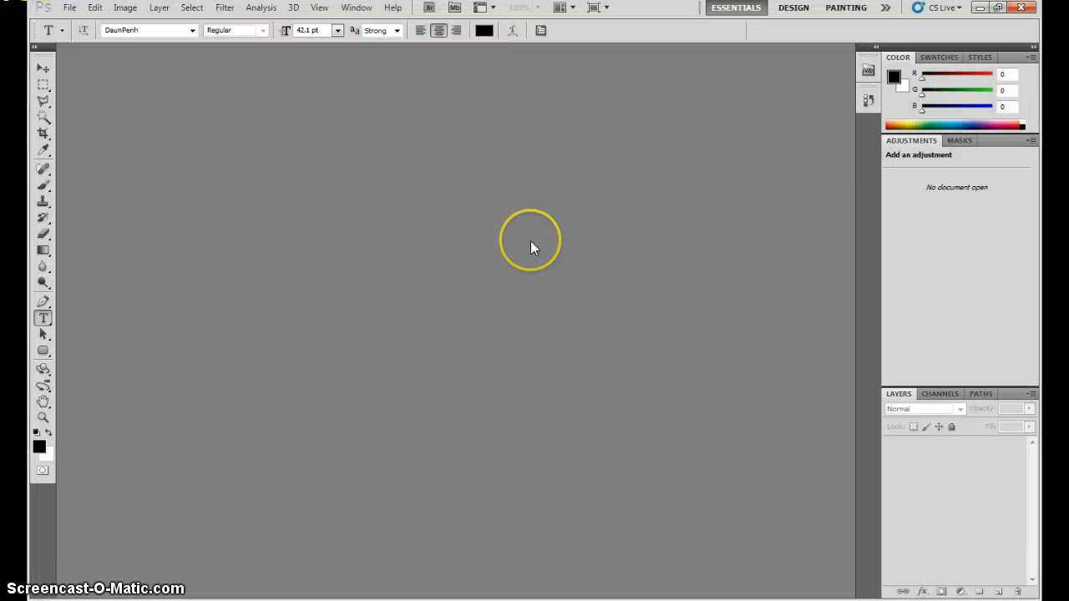